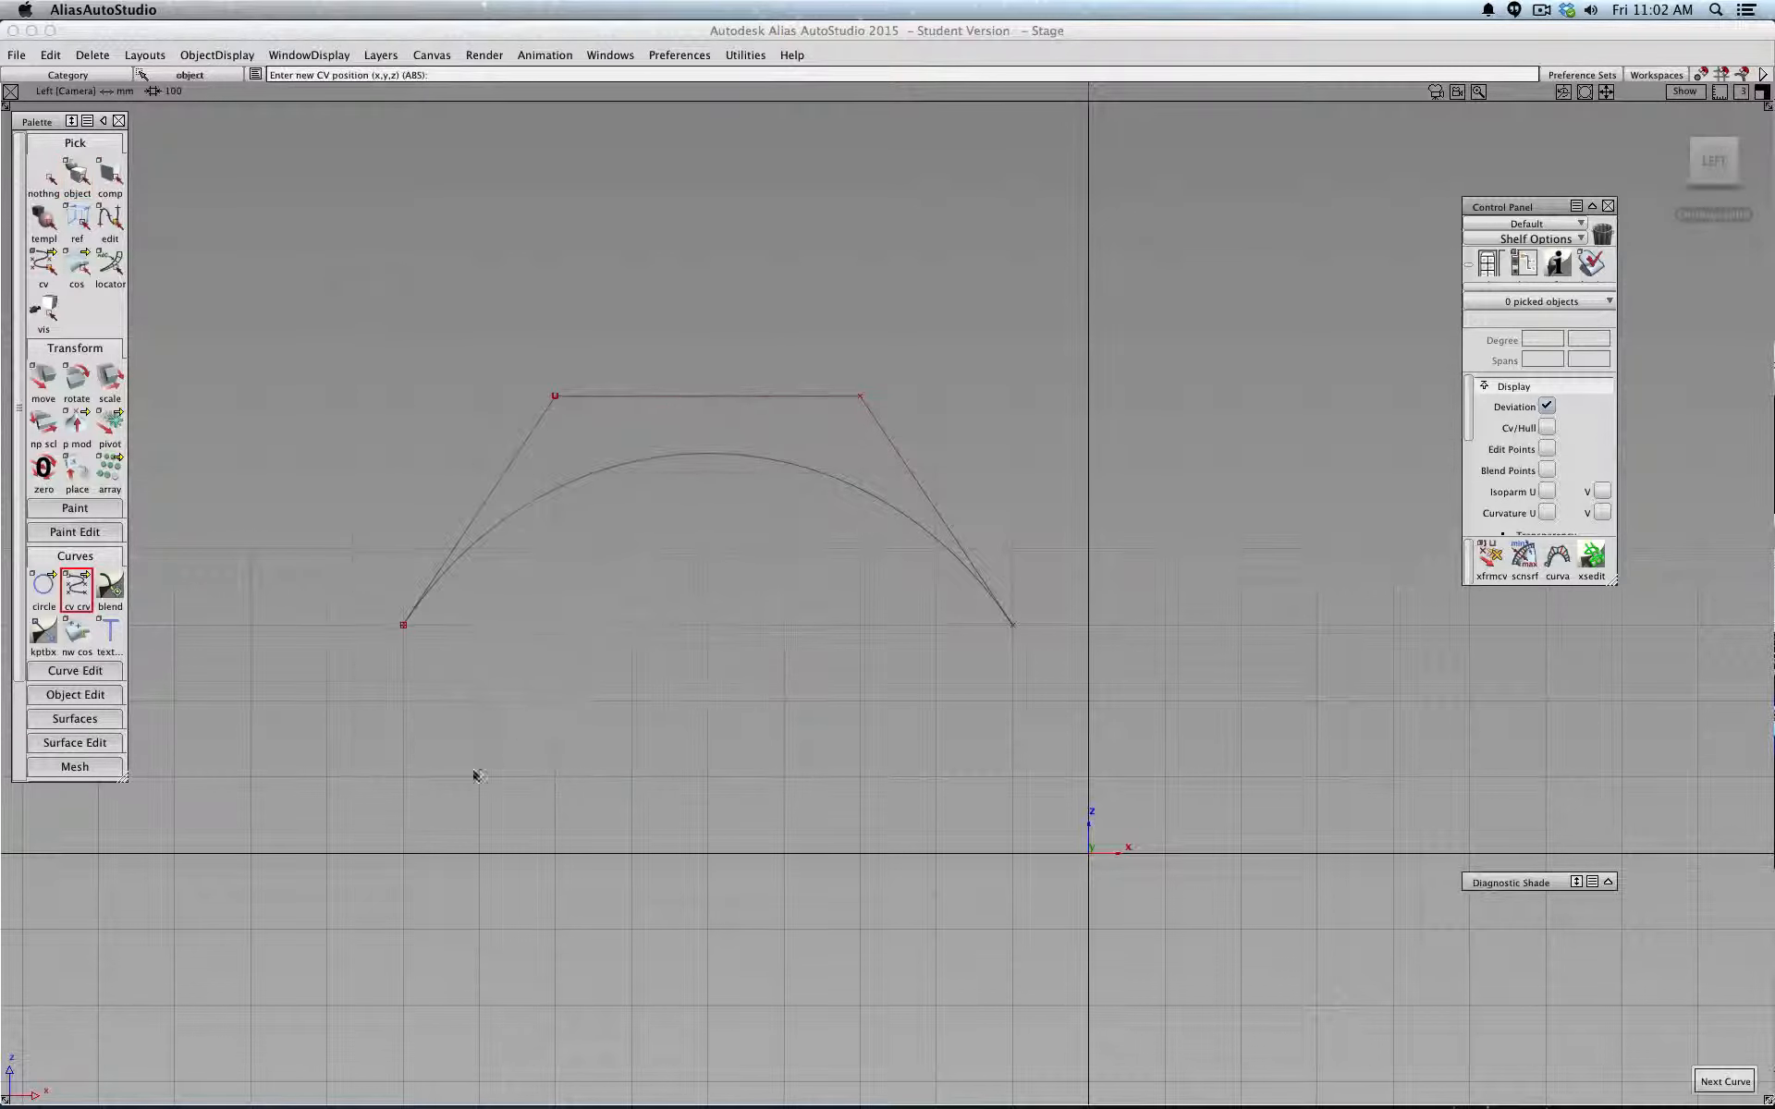
# - Draw a degree-2 CV curve with three grid-snapped CVs below the existing arch, its ends aligned under the arch's ends
pyautogui.click(403, 853)
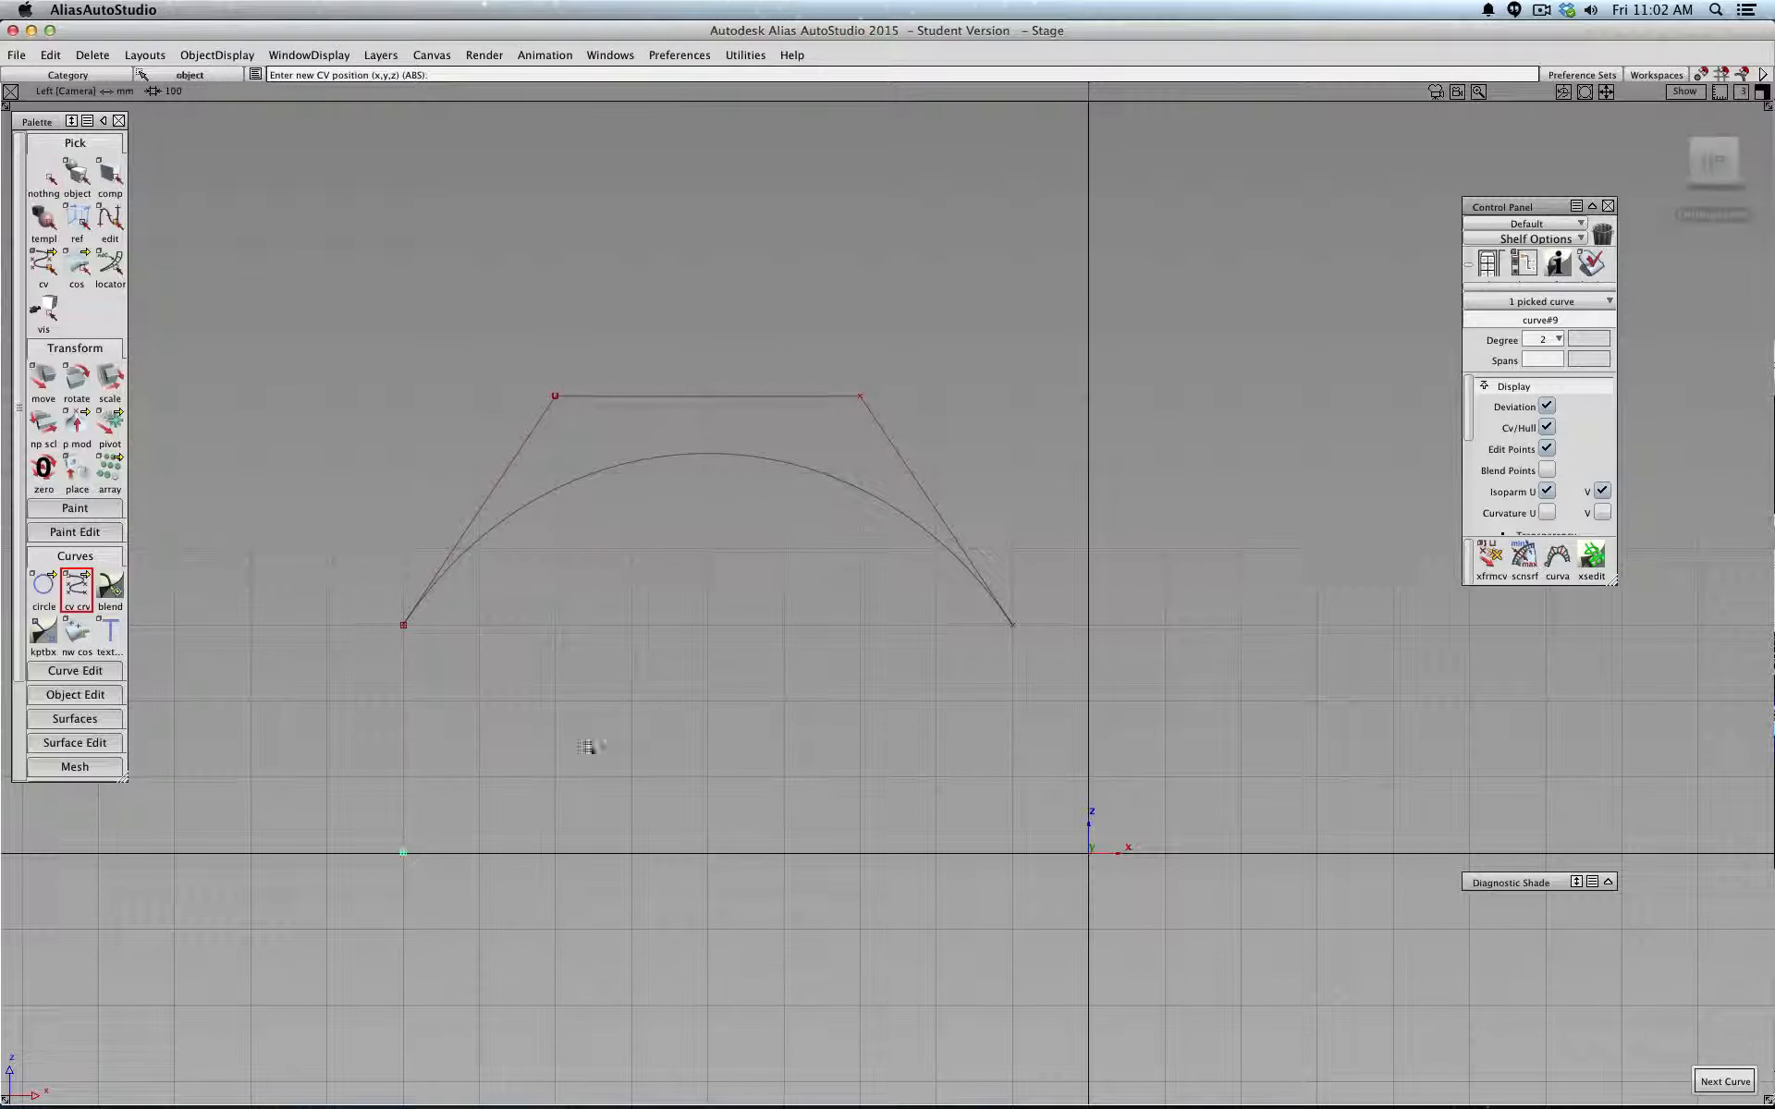
pyautogui.click(705, 628)
pyautogui.click(1014, 854)
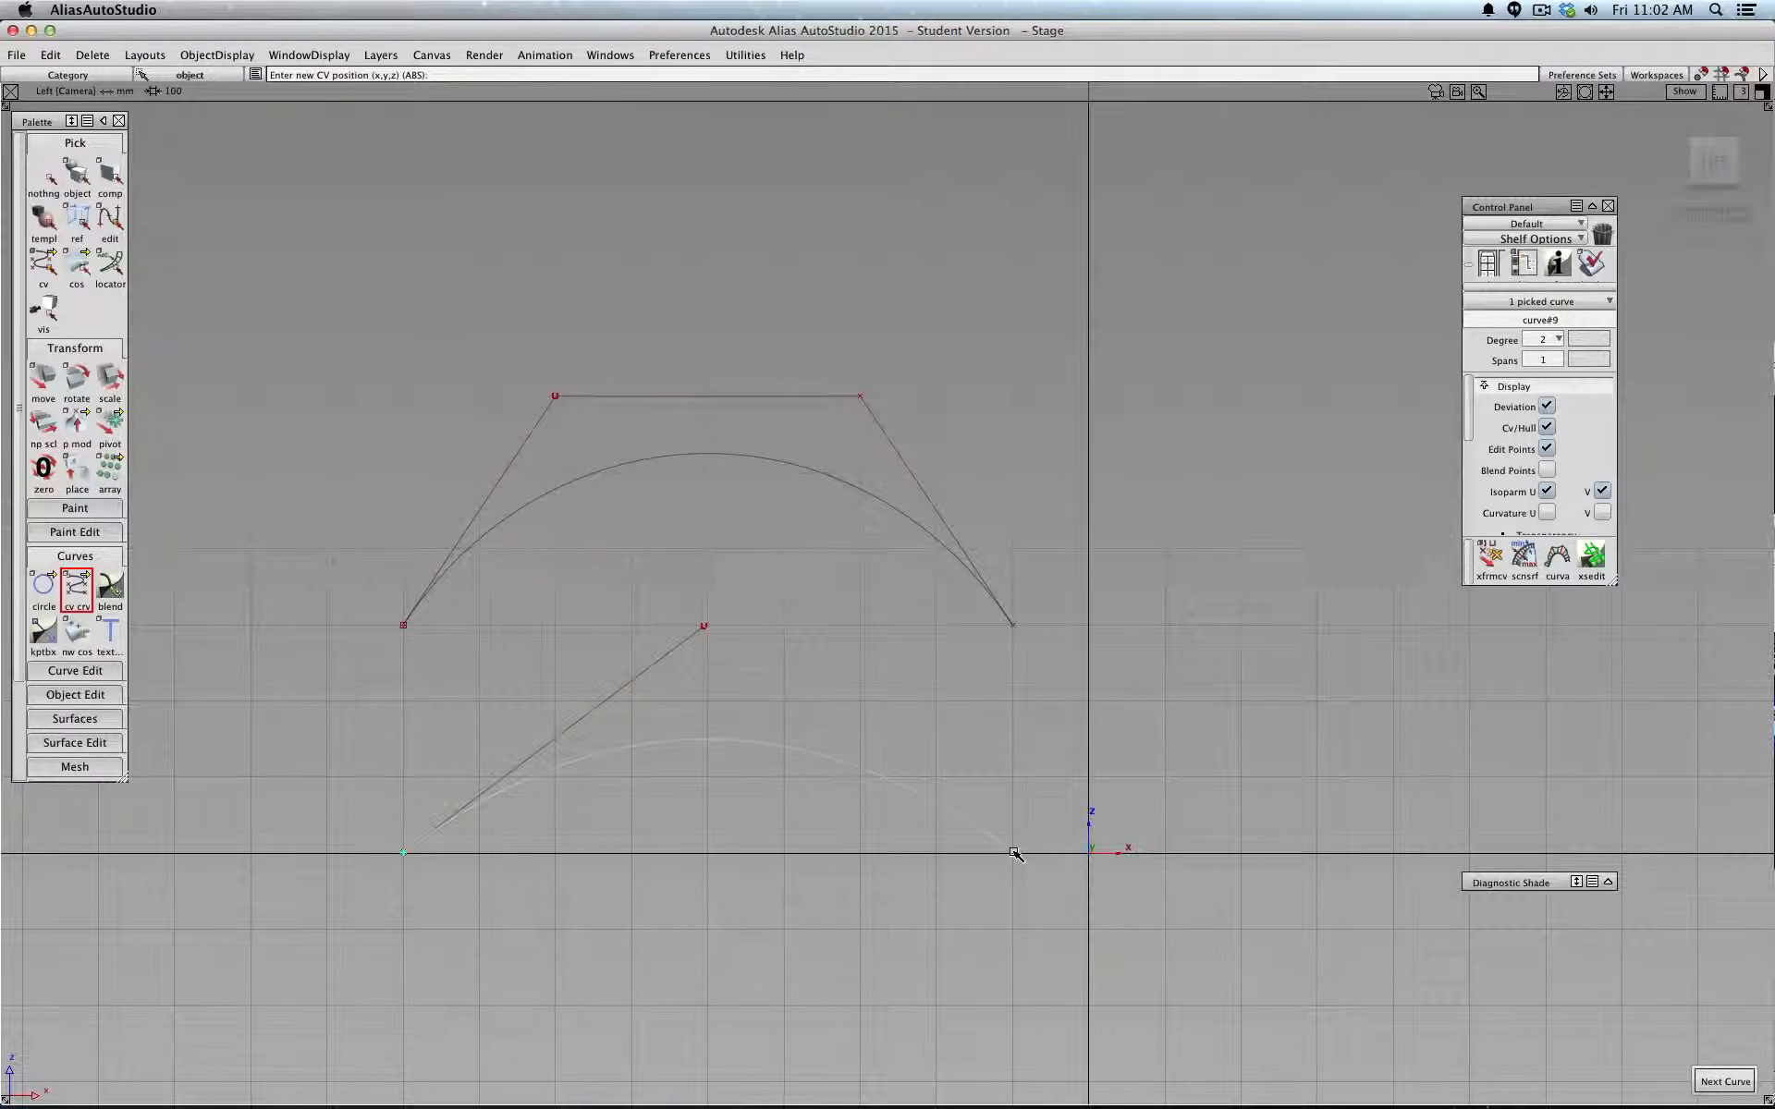
pyautogui.click(77, 176)
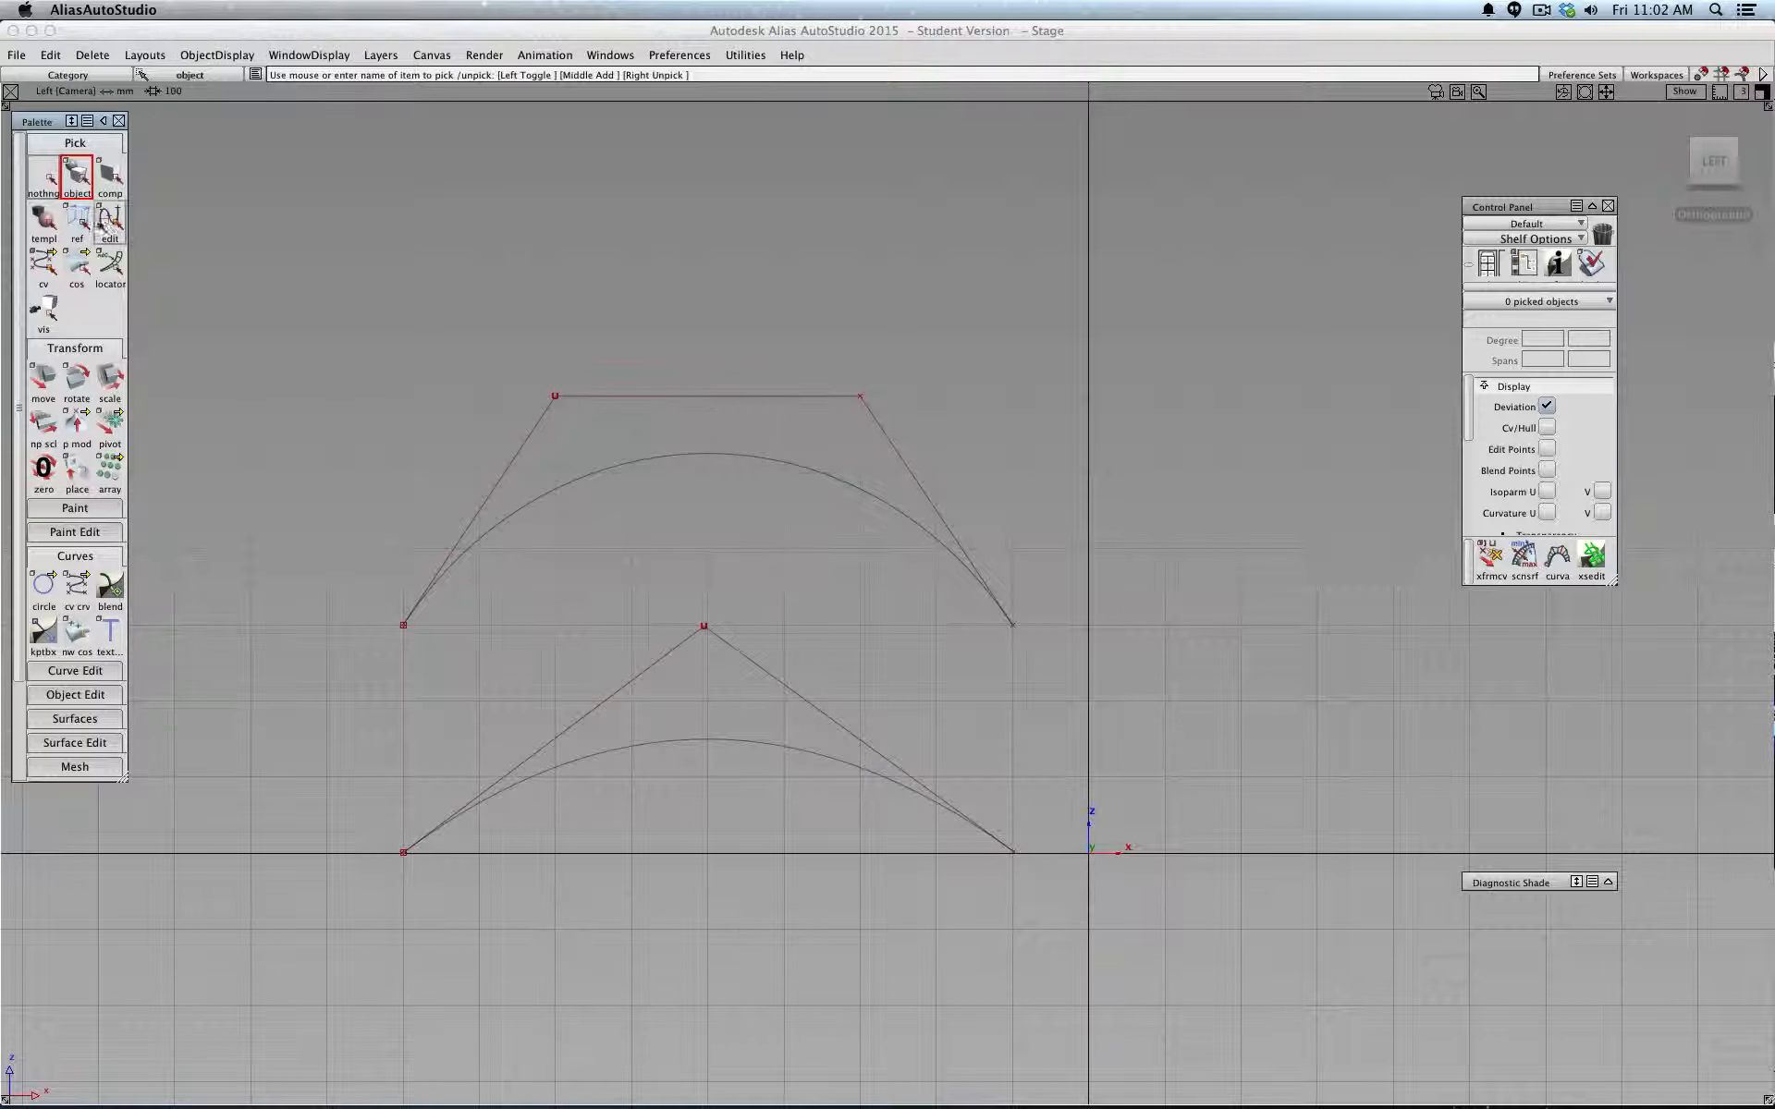
# - Move the degree-3 arch's two upper CVs horizontally outward, grid-snapped directly above its end CVs to make a rectangular hull
pyautogui.click(44, 266)
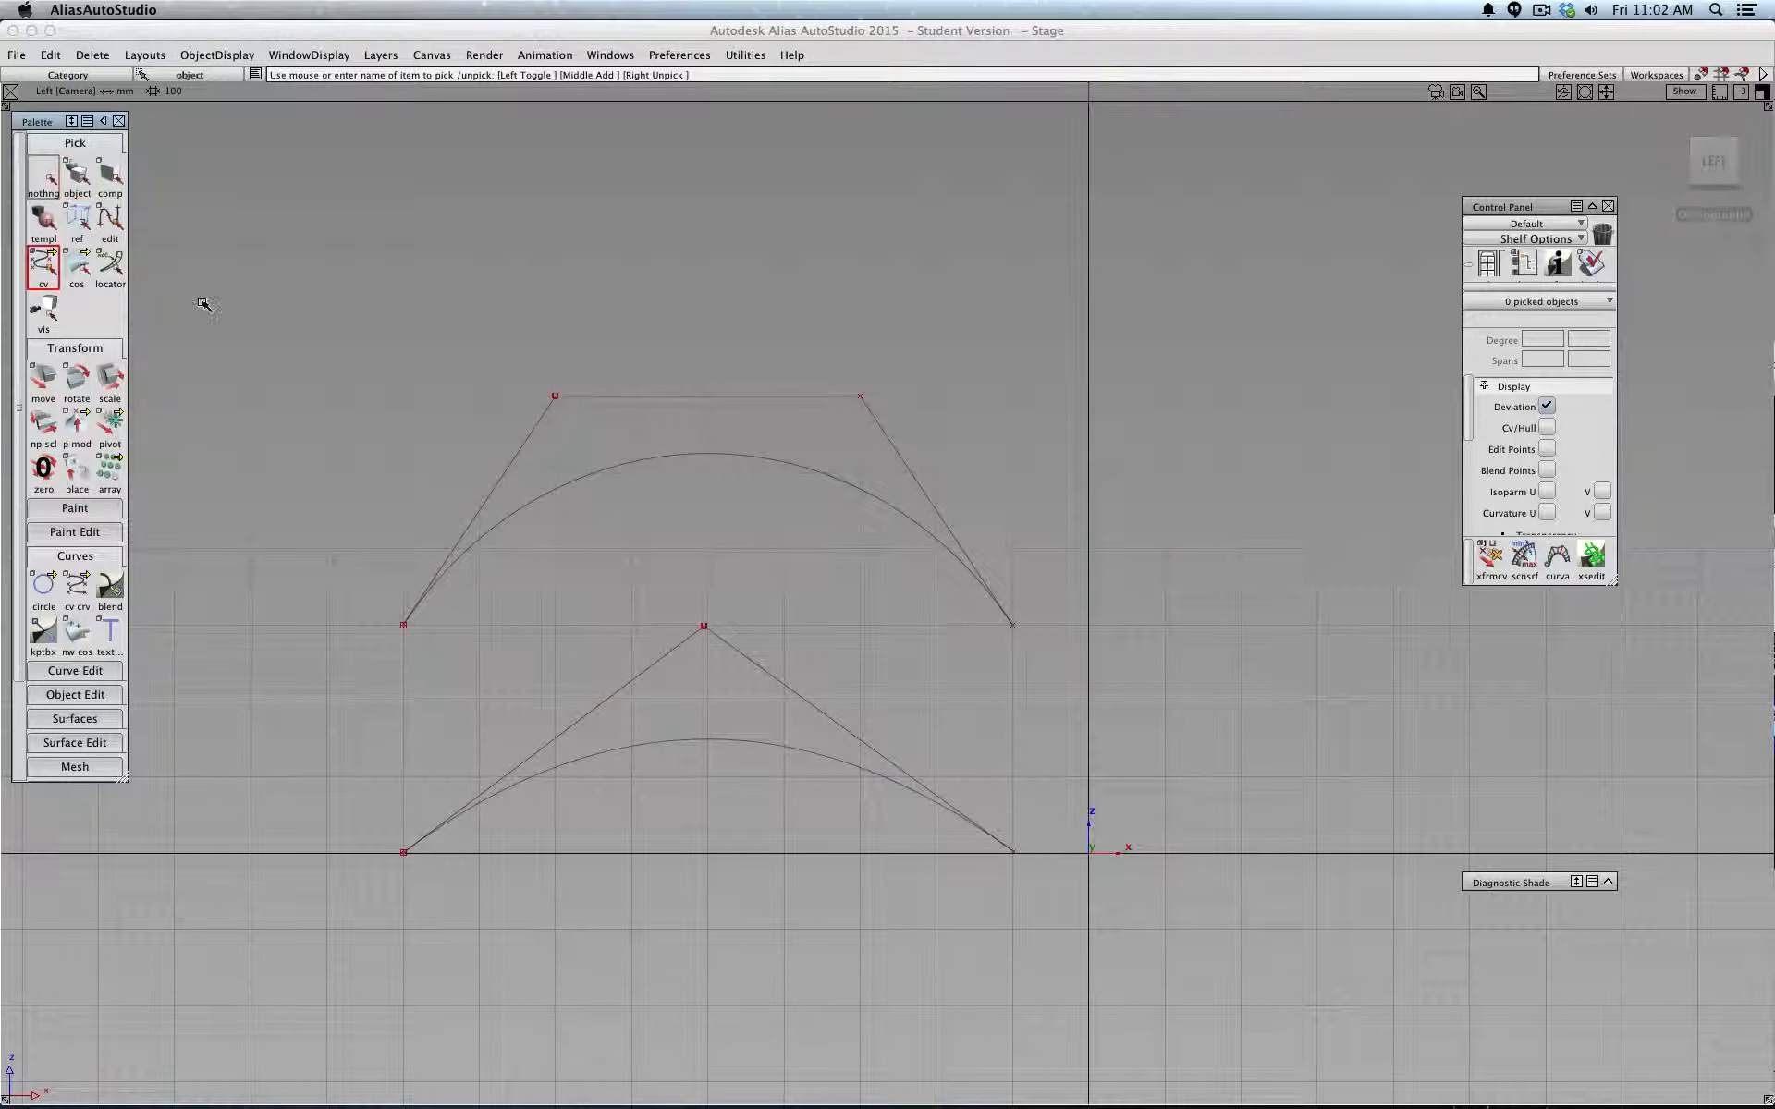
pyautogui.click(551, 402)
pyautogui.click(43, 379)
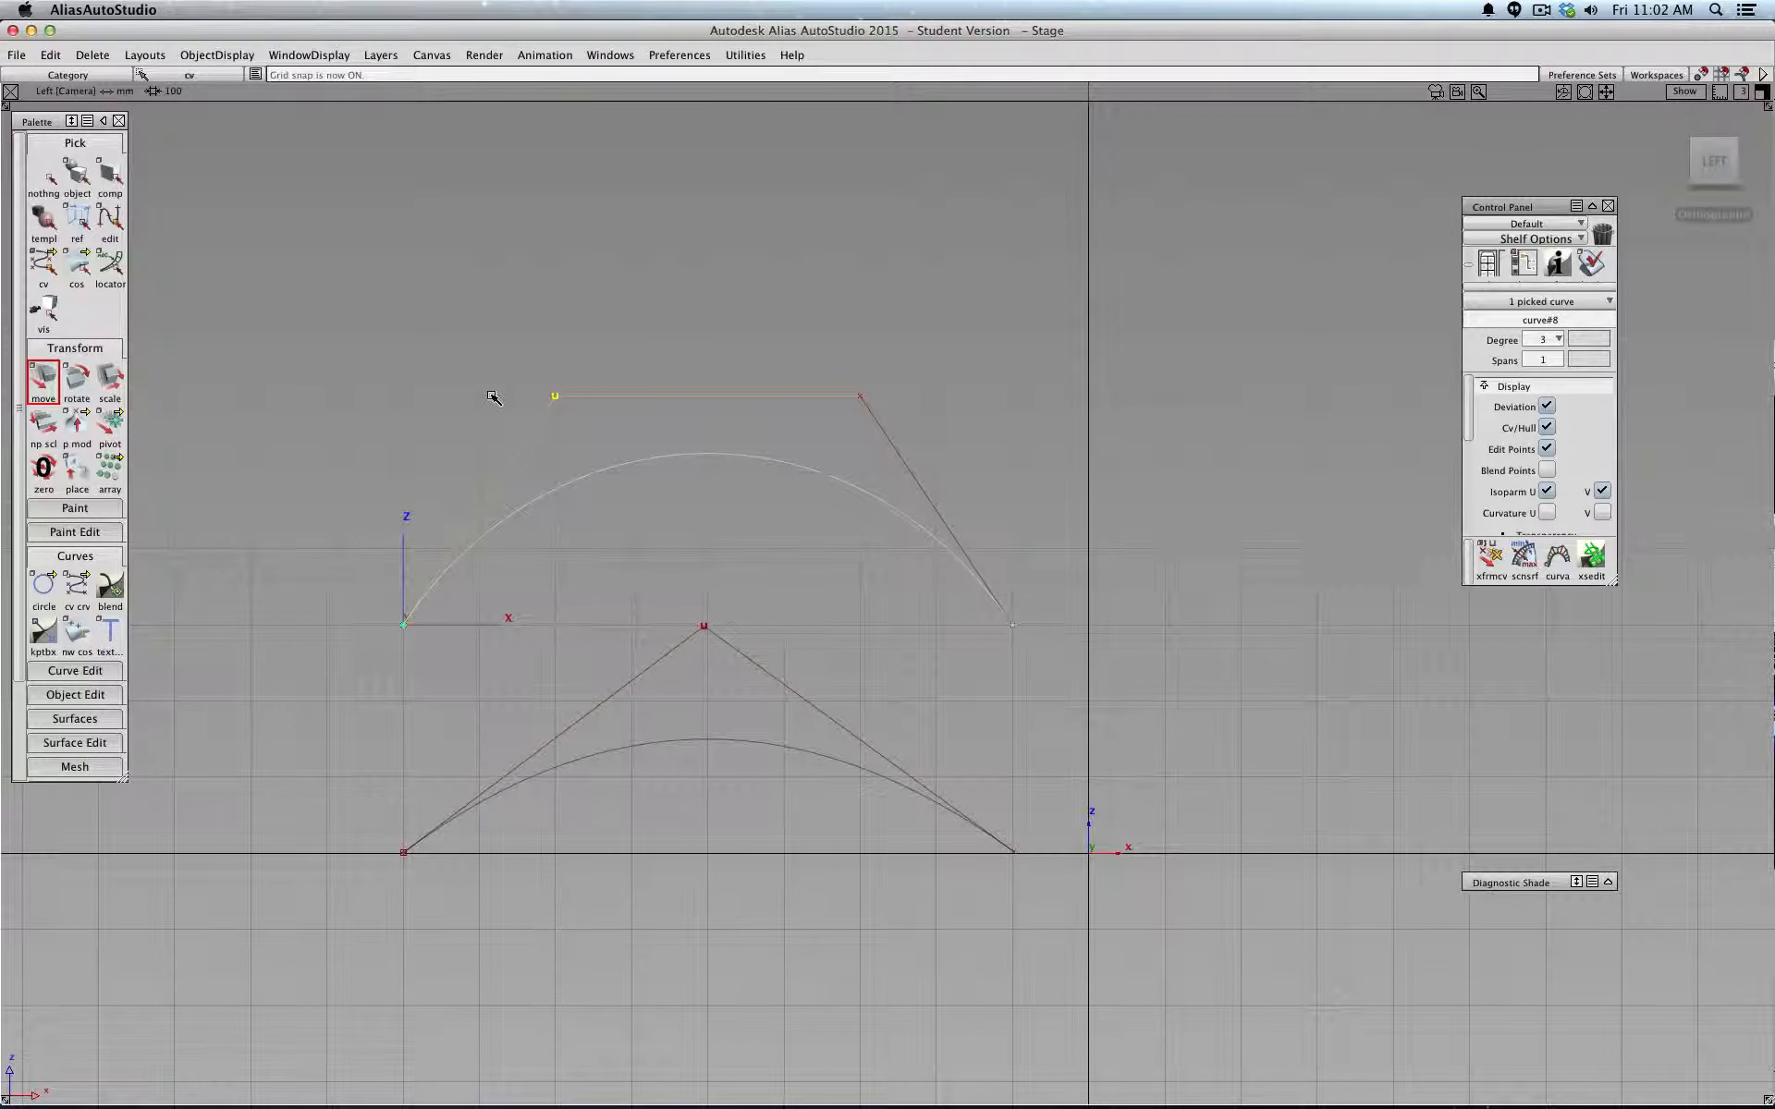
pyautogui.moveTo(511, 391)
pyautogui.keyDown('alt'); pyautogui.mouseDown()
pyautogui.moveTo(369, 393)
pyautogui.moveTo(399, 393)
pyautogui.mouseUp(); pyautogui.keyUp('alt')
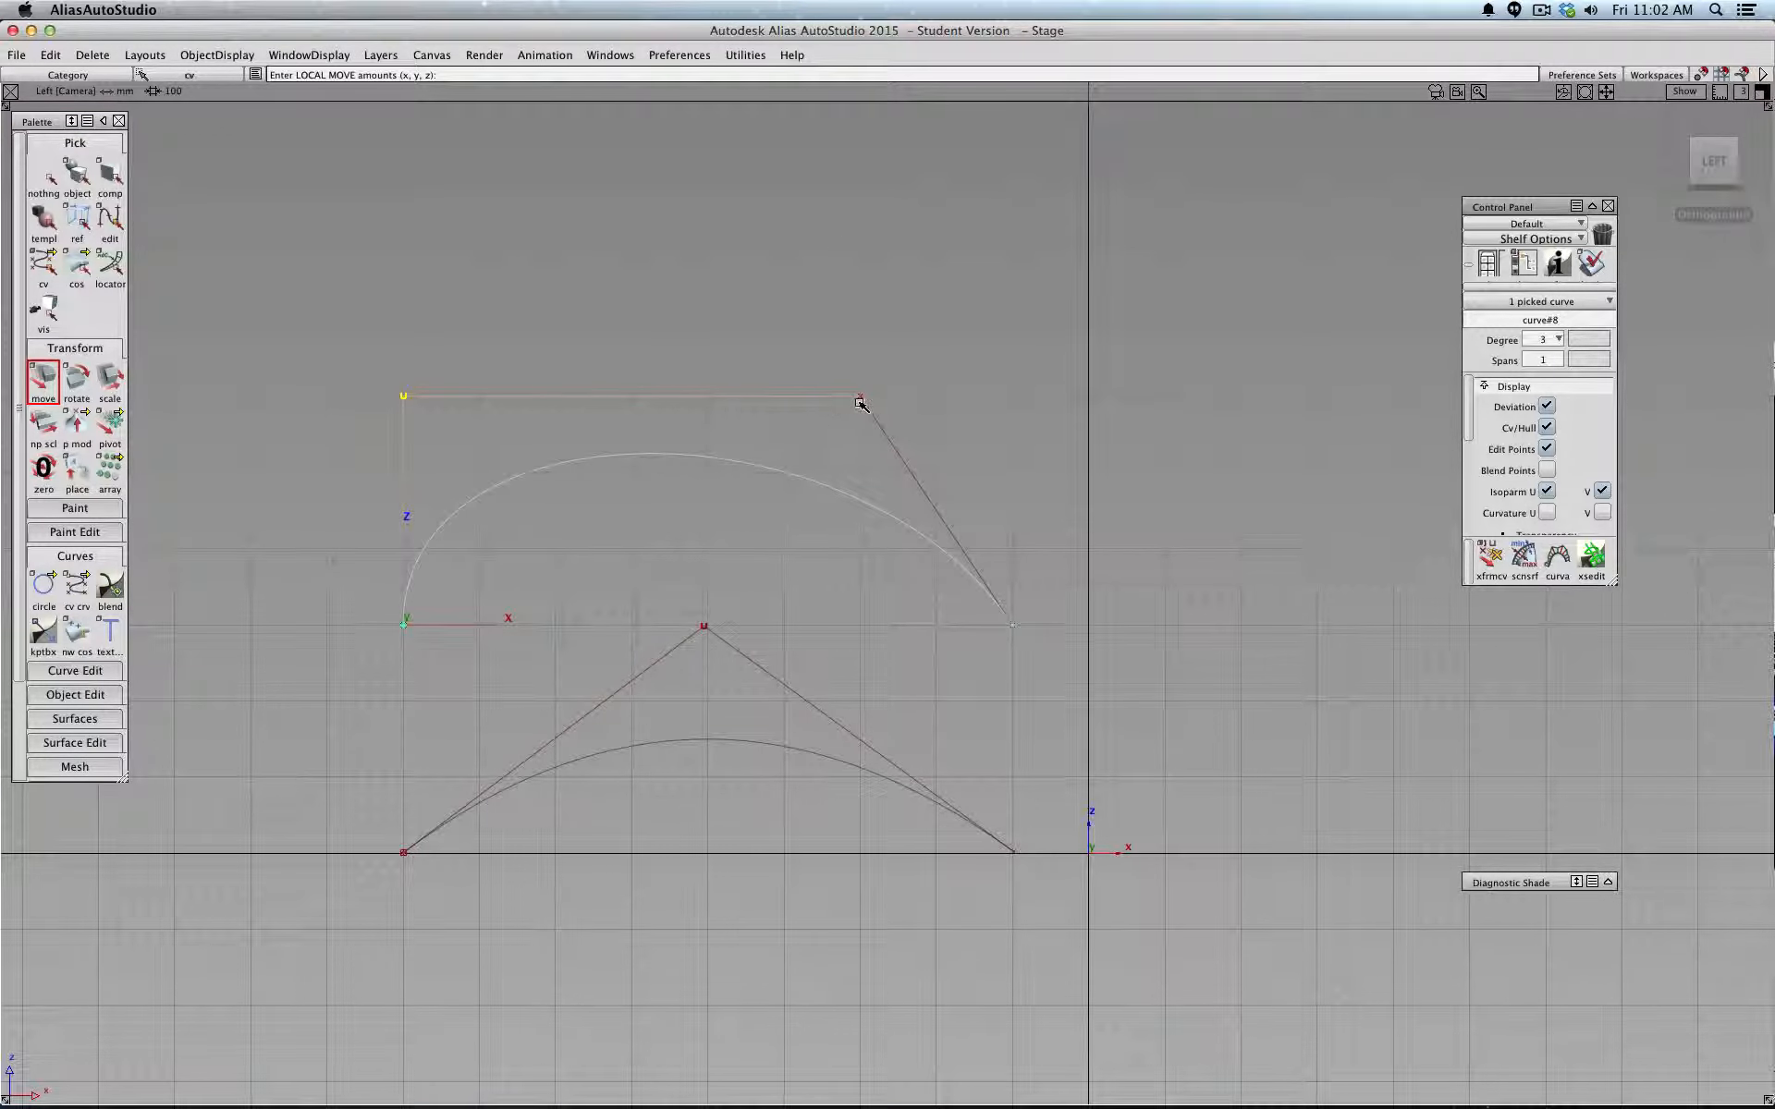
pyautogui.keyDown('alt'); pyautogui.moveTo(861, 398); pyautogui.dragTo(1012, 396); pyautogui.keyUp('alt')
# - Draw a degree-3 CV curve above the arch with four grid-snapped CVs, the second high and the third low, forming an S shape
pyautogui.keyDown('alt'); pyautogui.keyDown('shift'); pyautogui.moveTo(728, 289); pyautogui.dragTo(733, 472, button='middle'); pyautogui.keyUp('shift'); pyautogui.keyUp('alt')
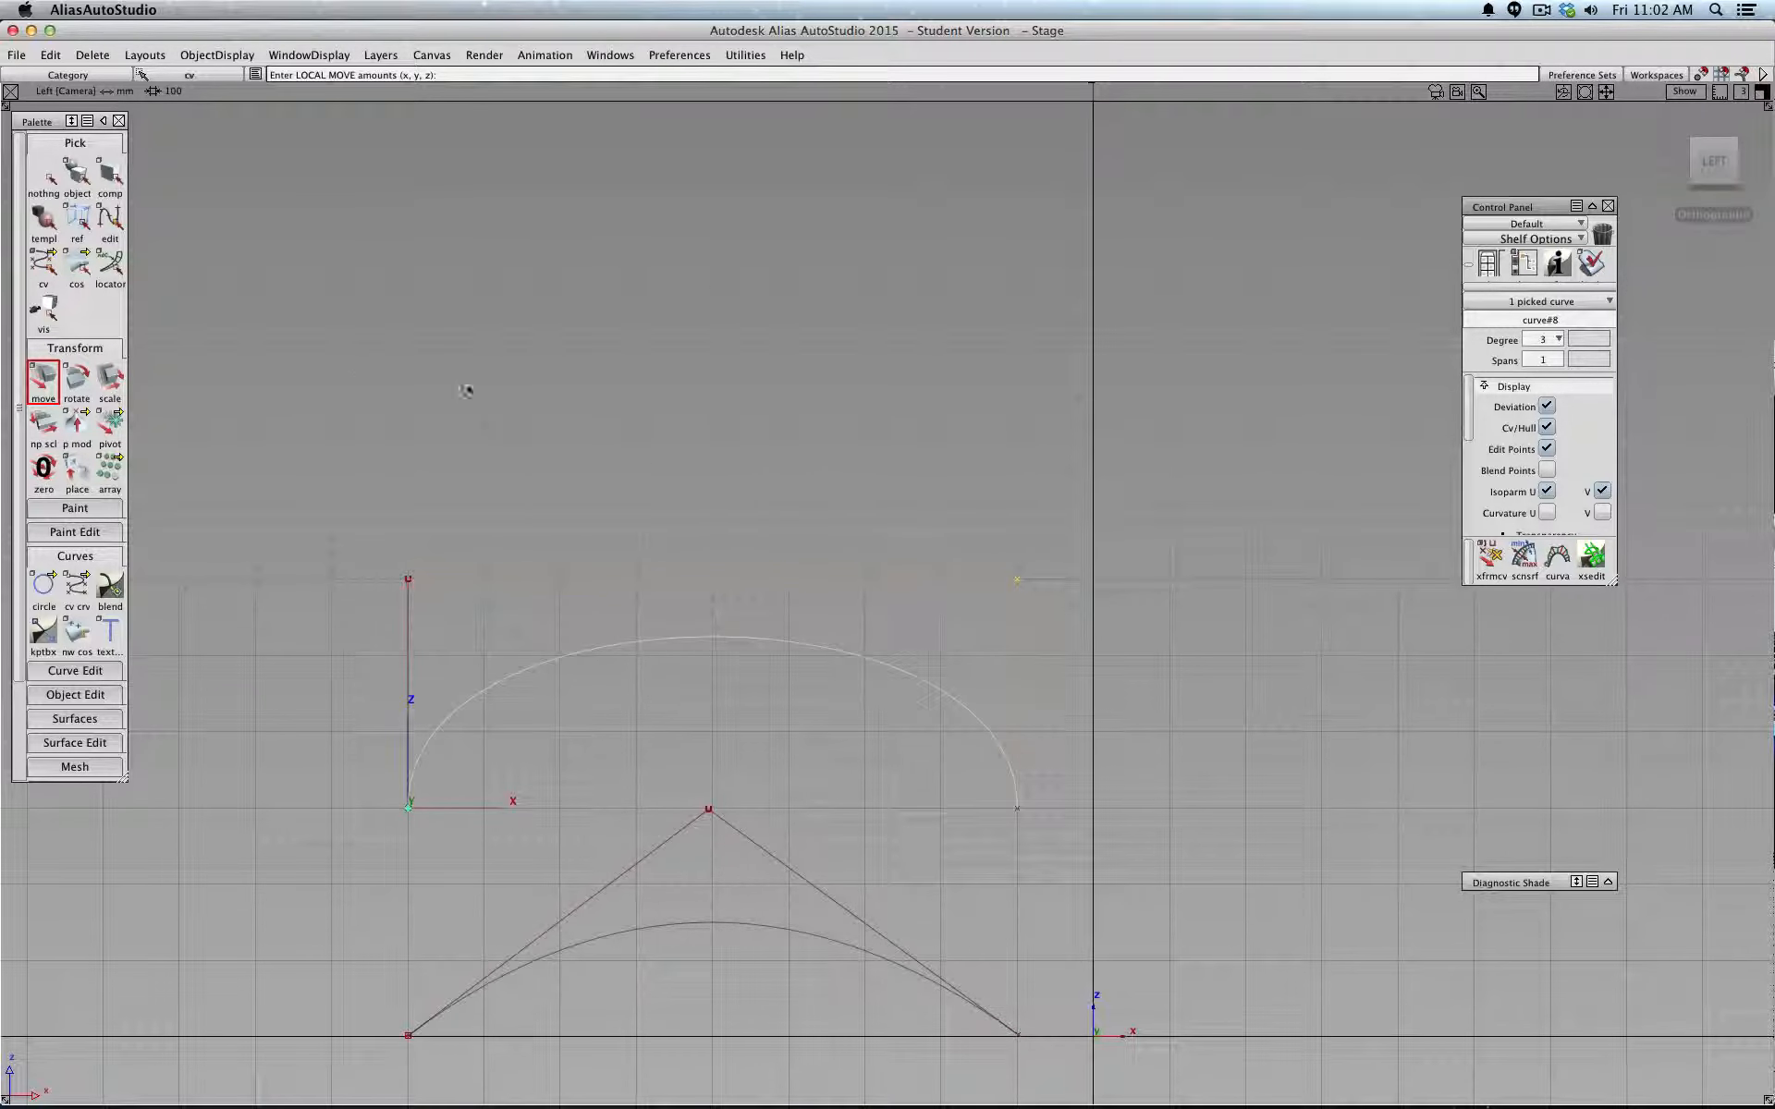
pyautogui.click(73, 589)
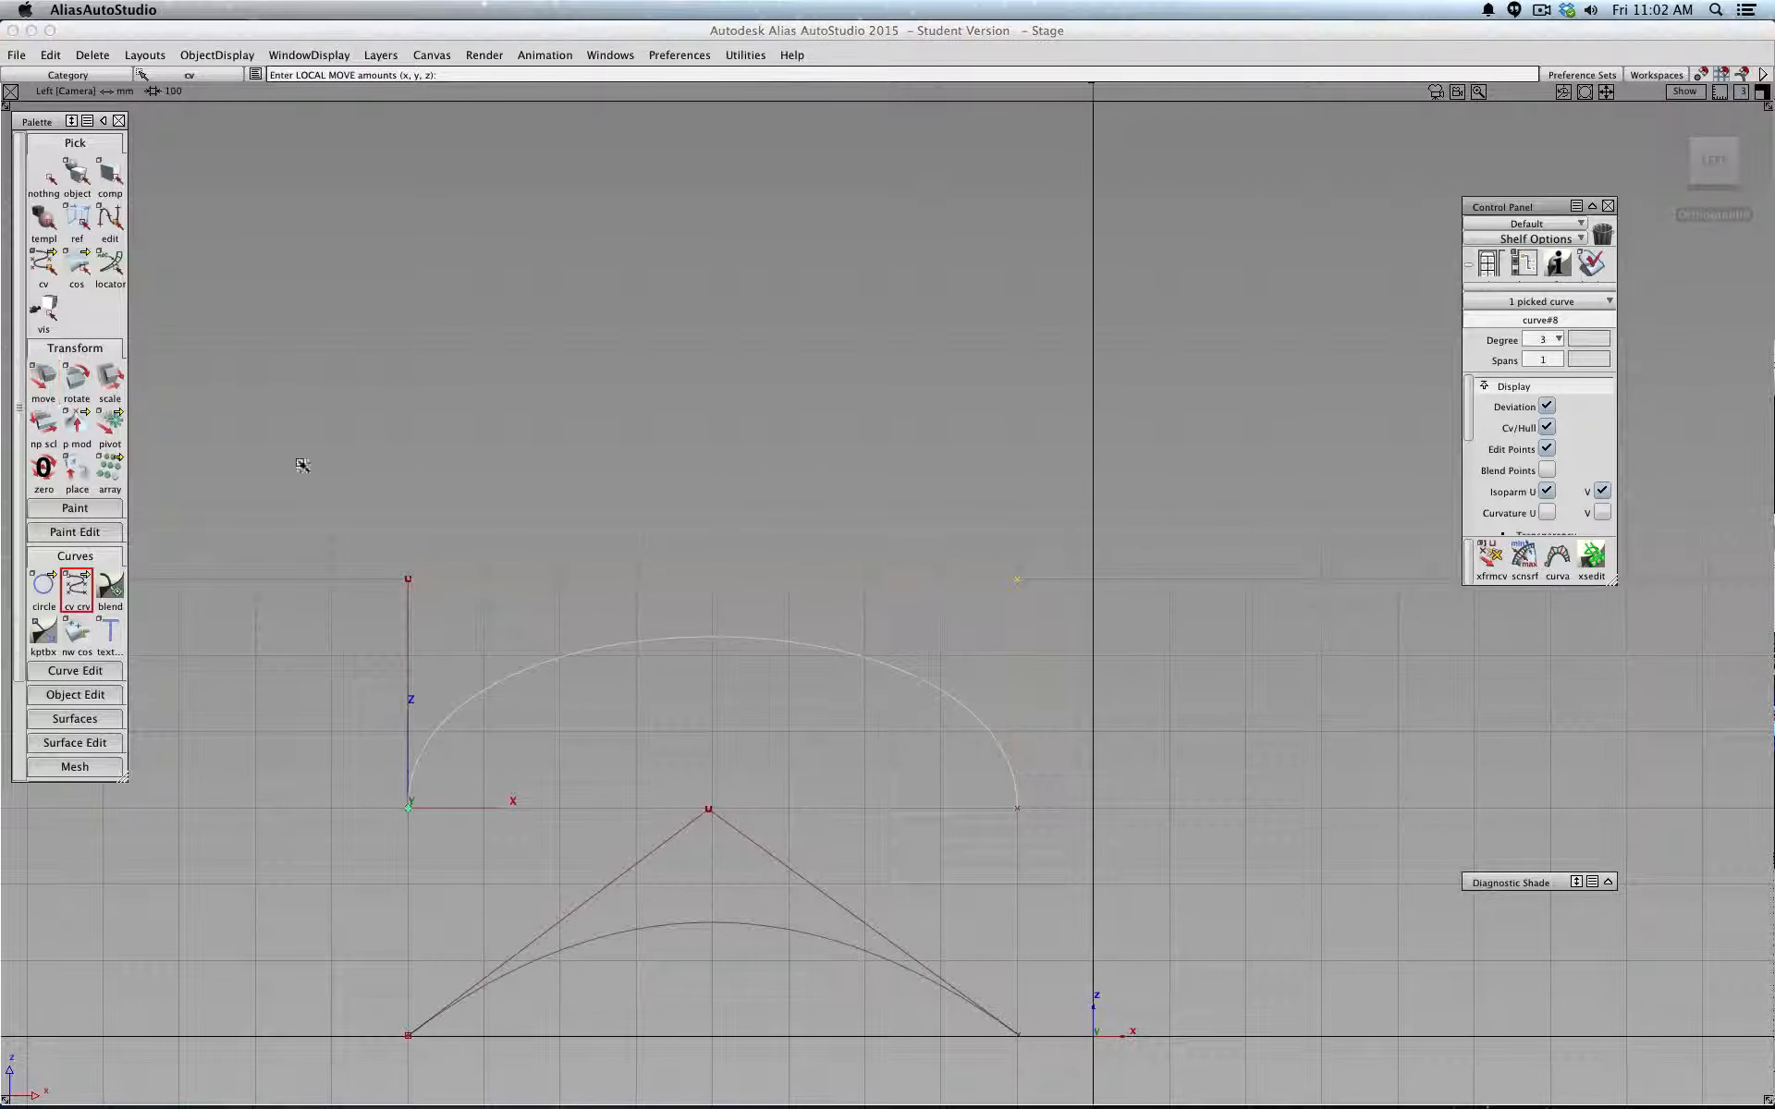
pyautogui.doubleClick(76, 589)
pyautogui.click(626, 449)
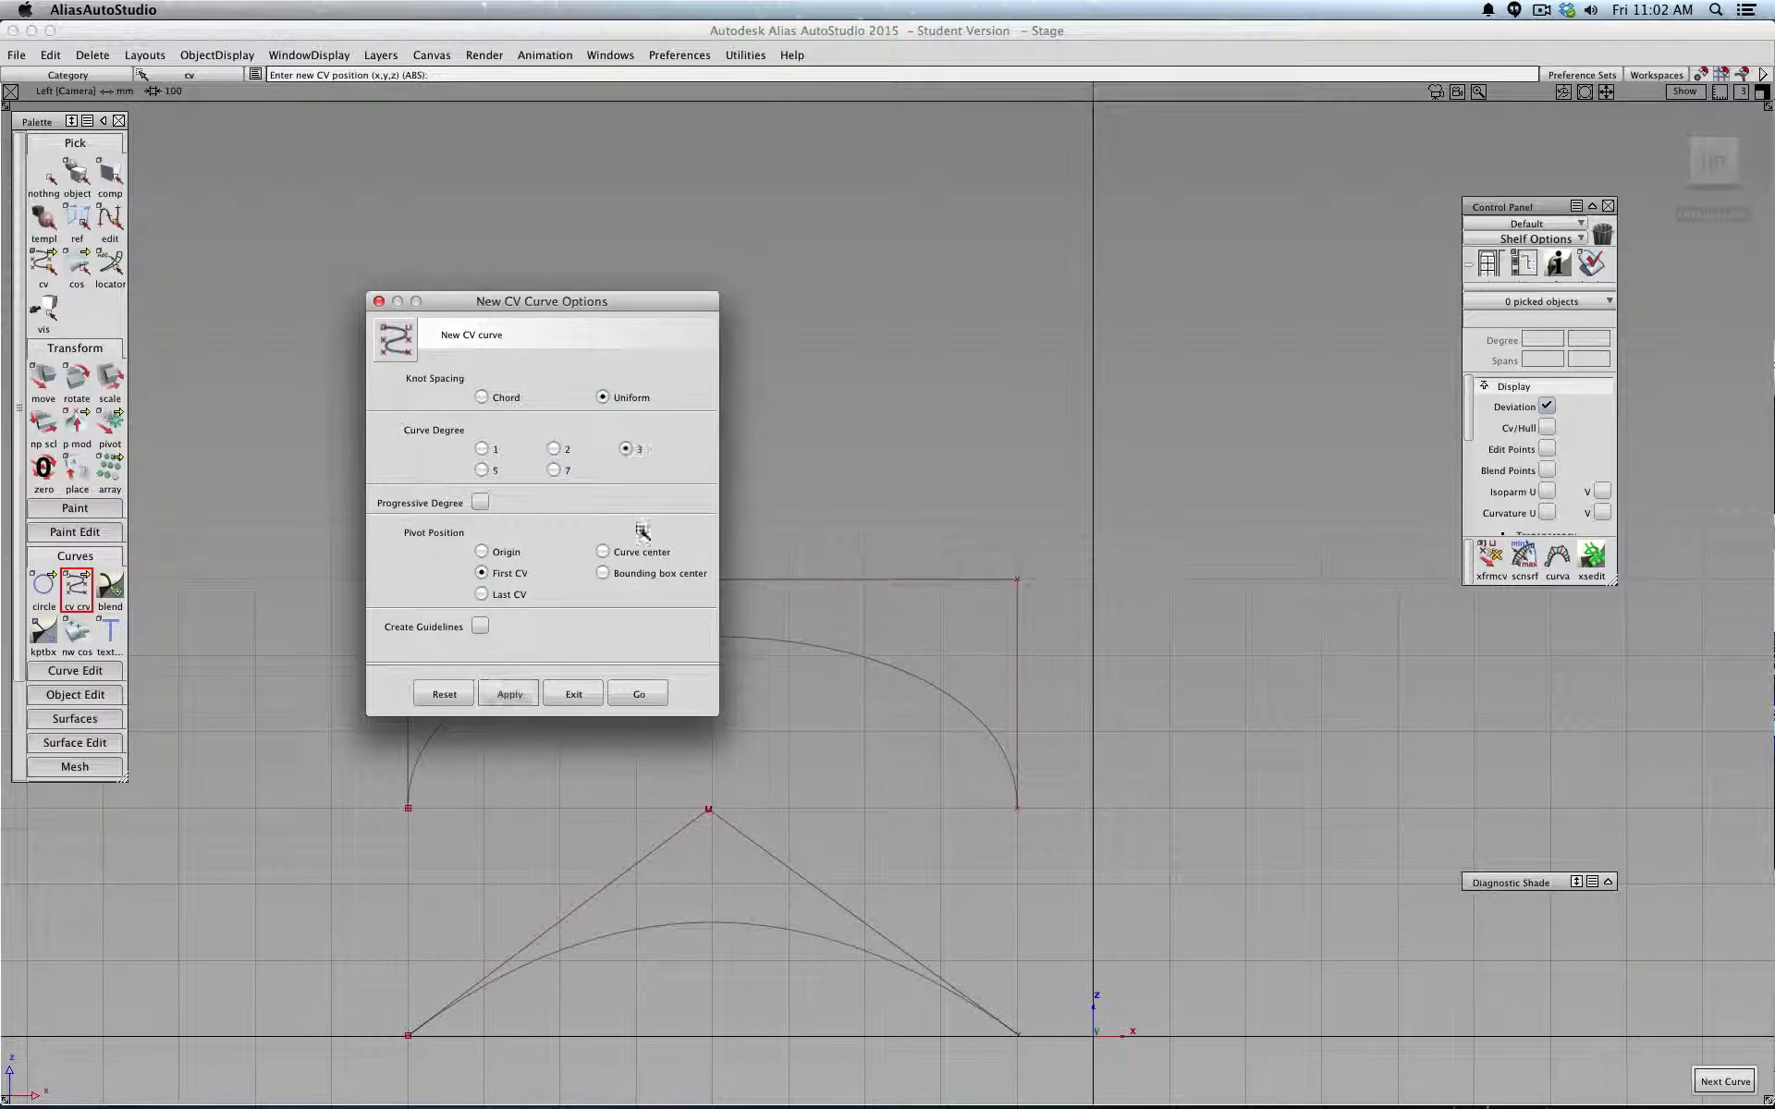
pyautogui.click(638, 694)
pyautogui.click(408, 351)
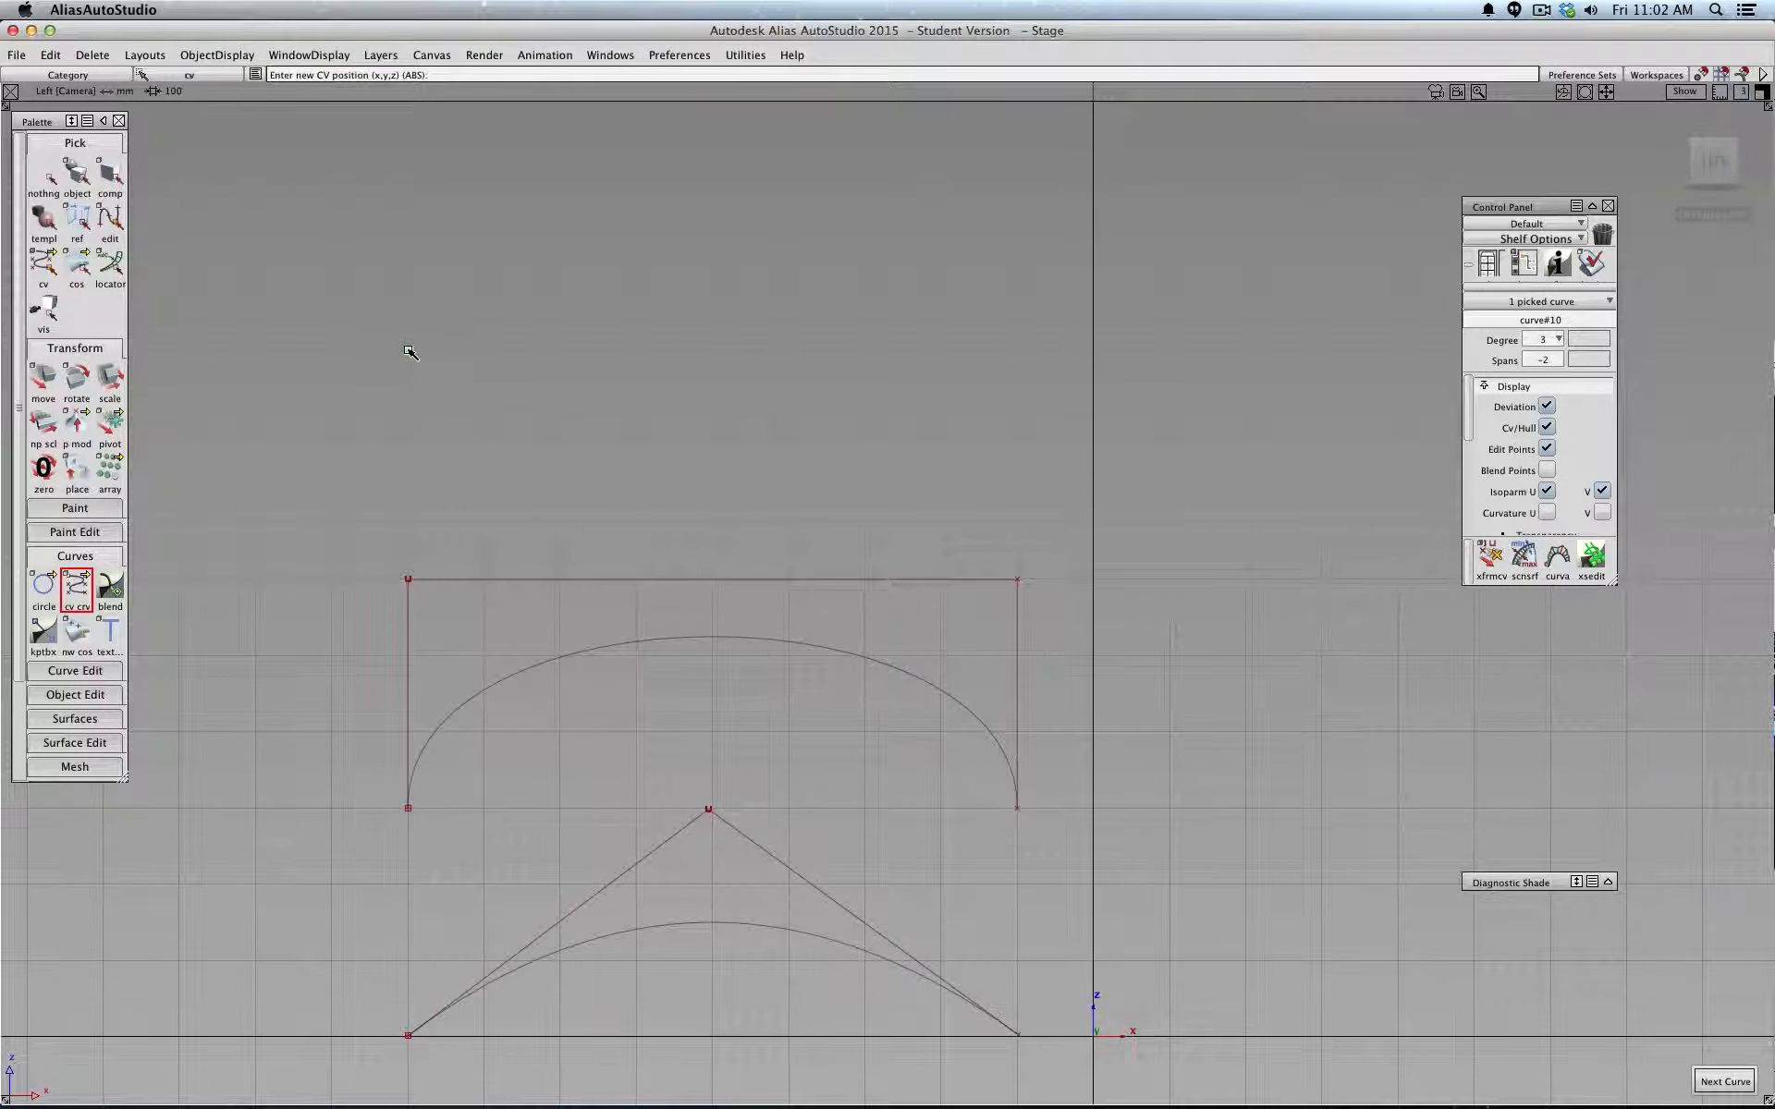
pyautogui.click(560, 122)
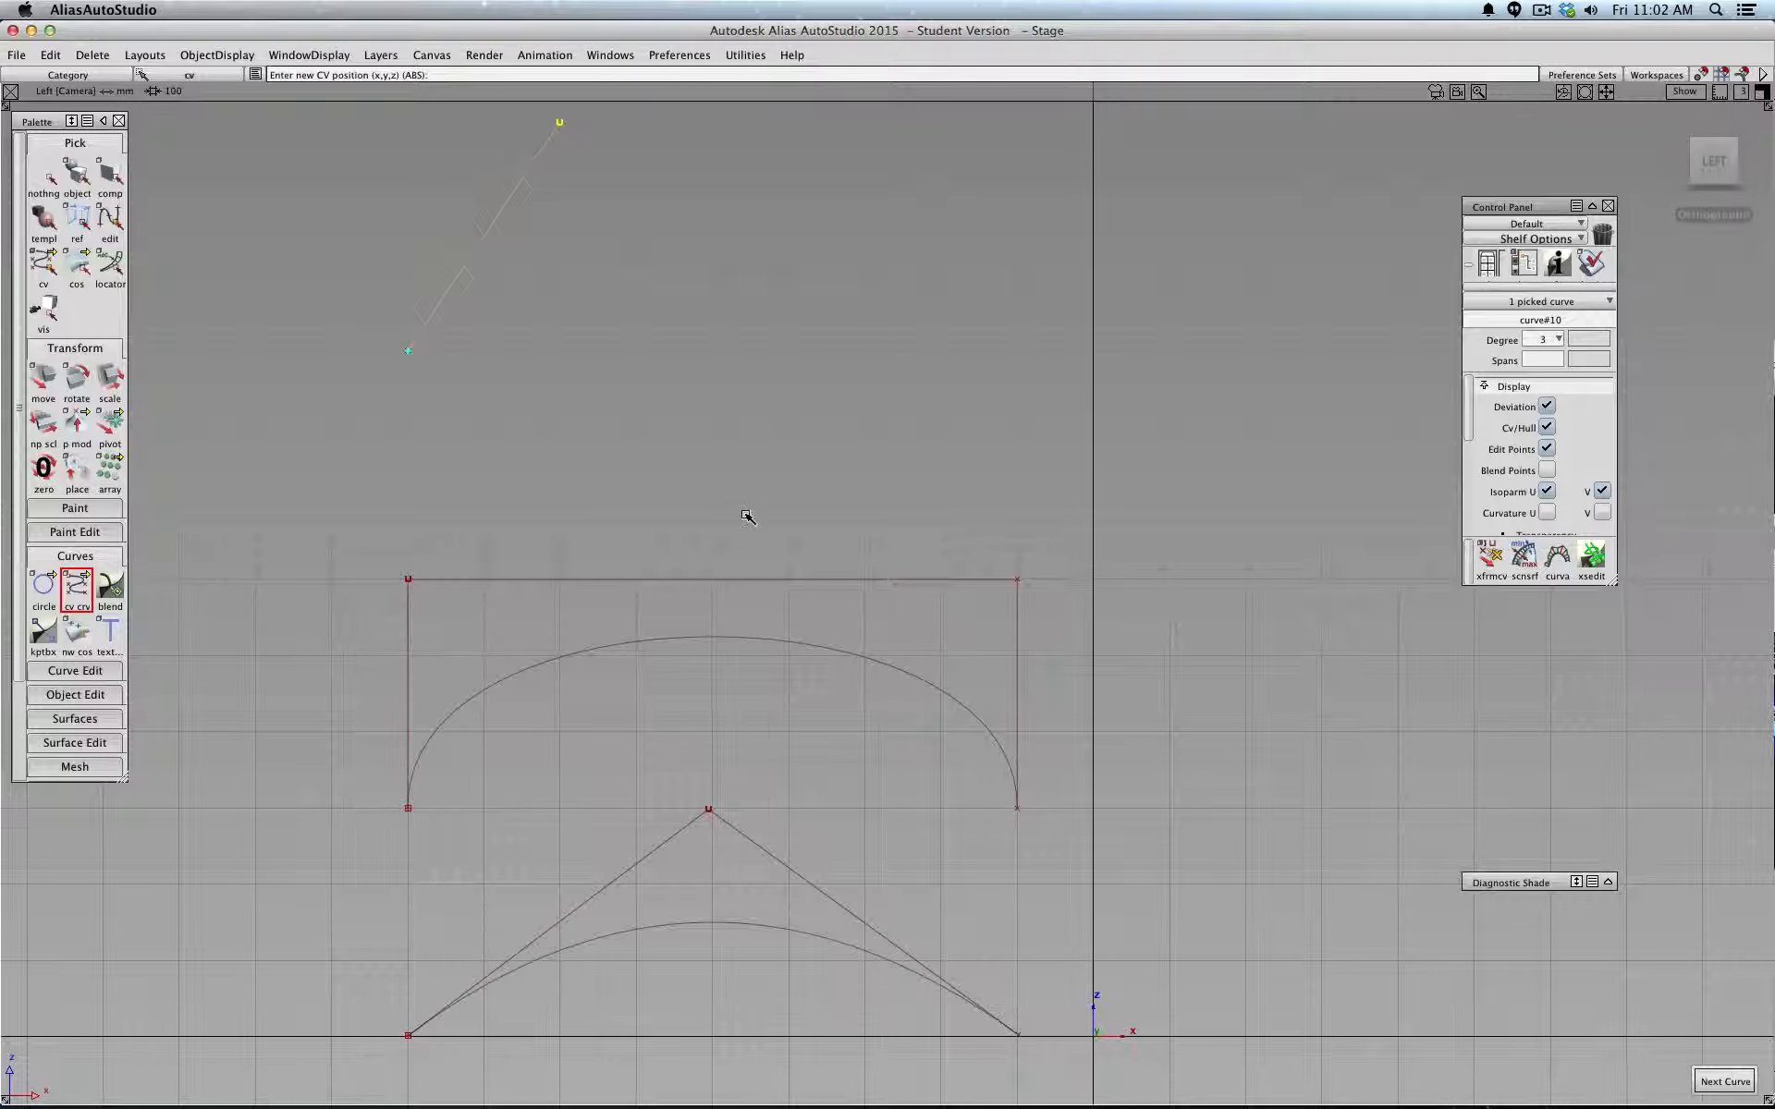
pyautogui.click(712, 502)
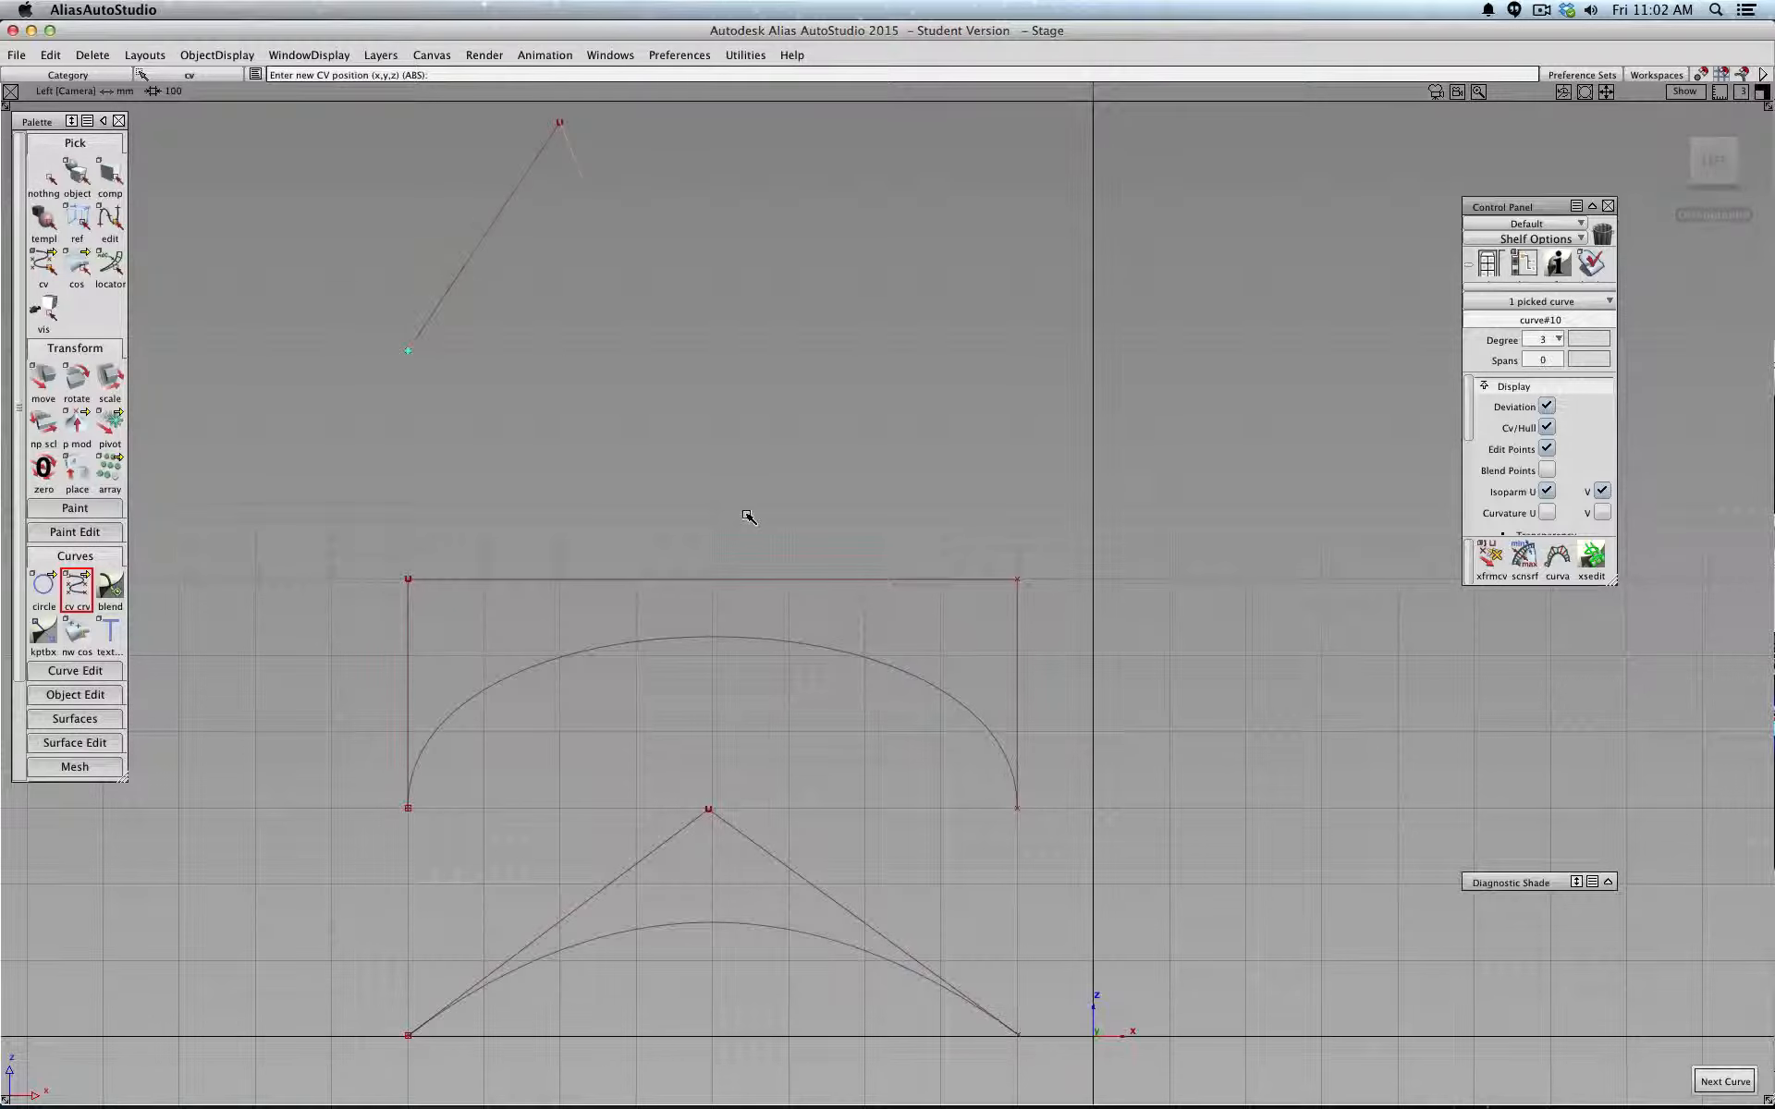
pyautogui.click(1017, 351)
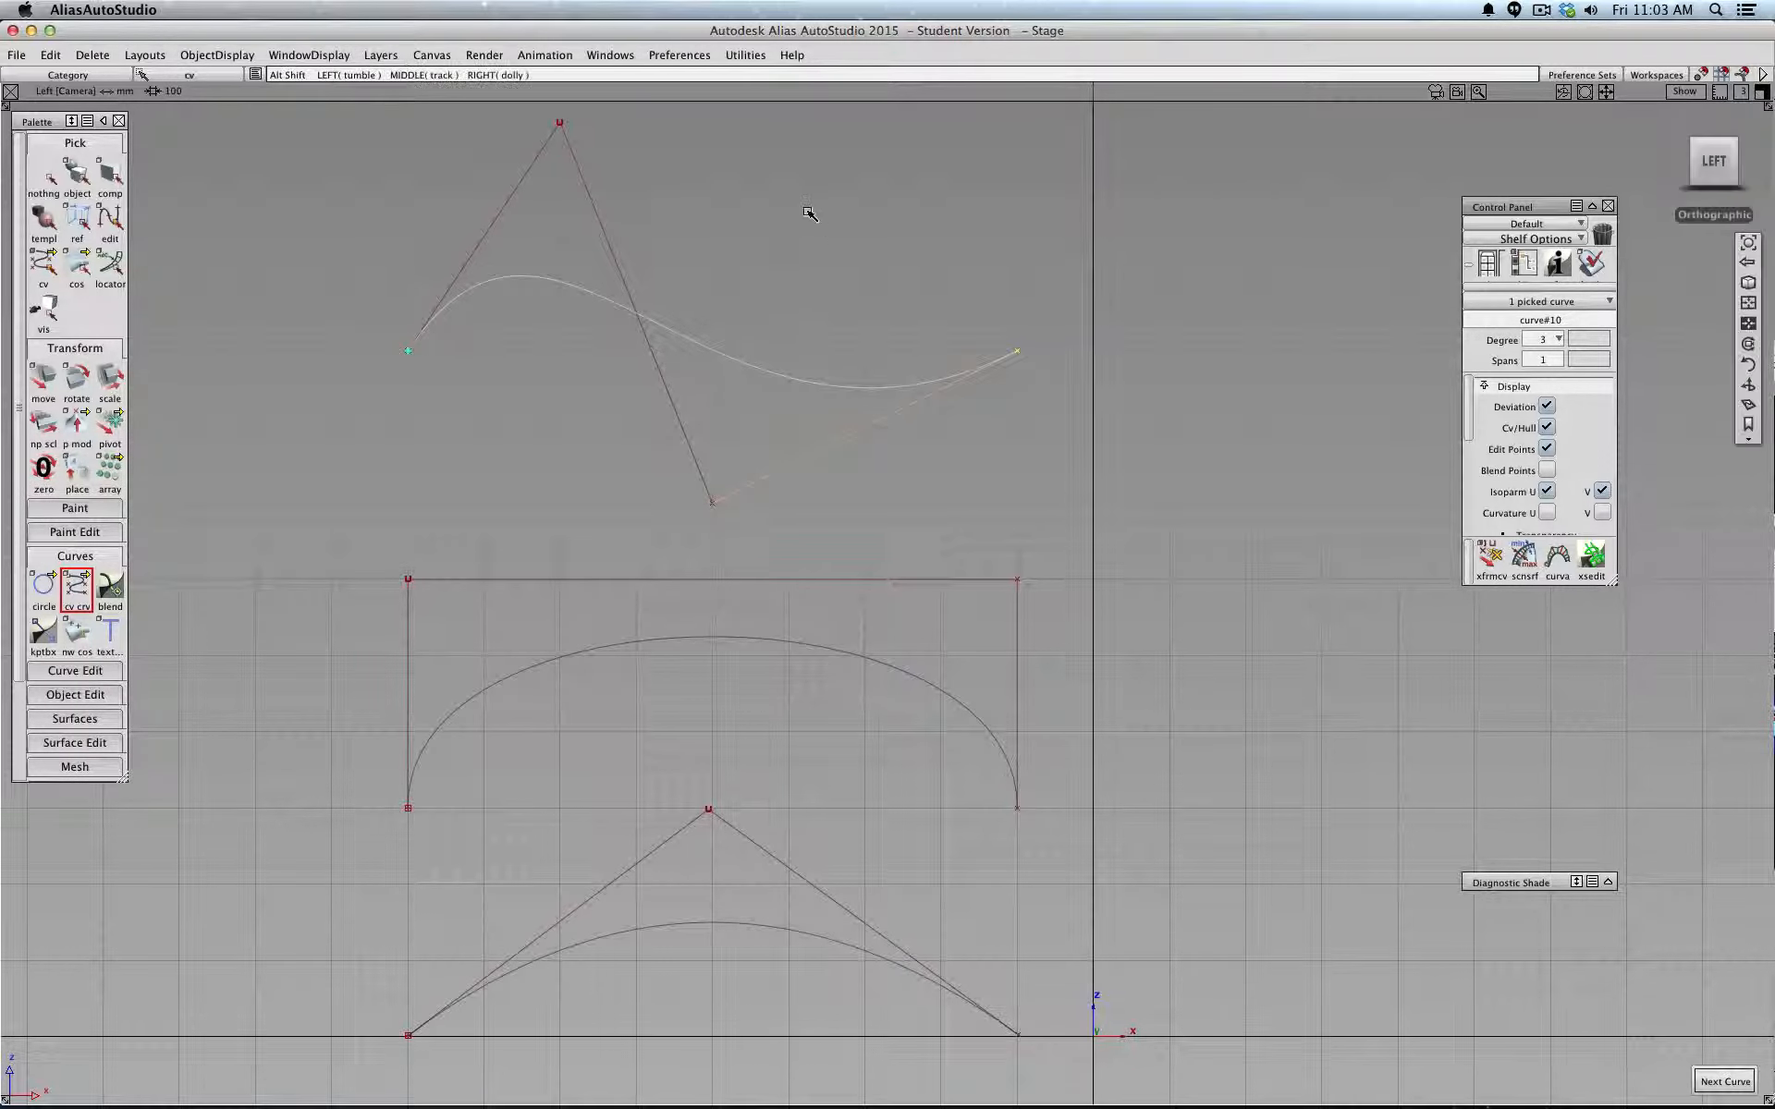
# - Draw a degree-2 CV curve with three grid-snapped CVs above the S-shaped curve, its peak CV close to the start
pyautogui.keyDown('alt'); pyautogui.keyDown('shift'); pyautogui.moveTo(808, 213); pyautogui.dragTo(796, 652, button='middle'); pyautogui.keyUp('shift'); pyautogui.keyUp('alt')
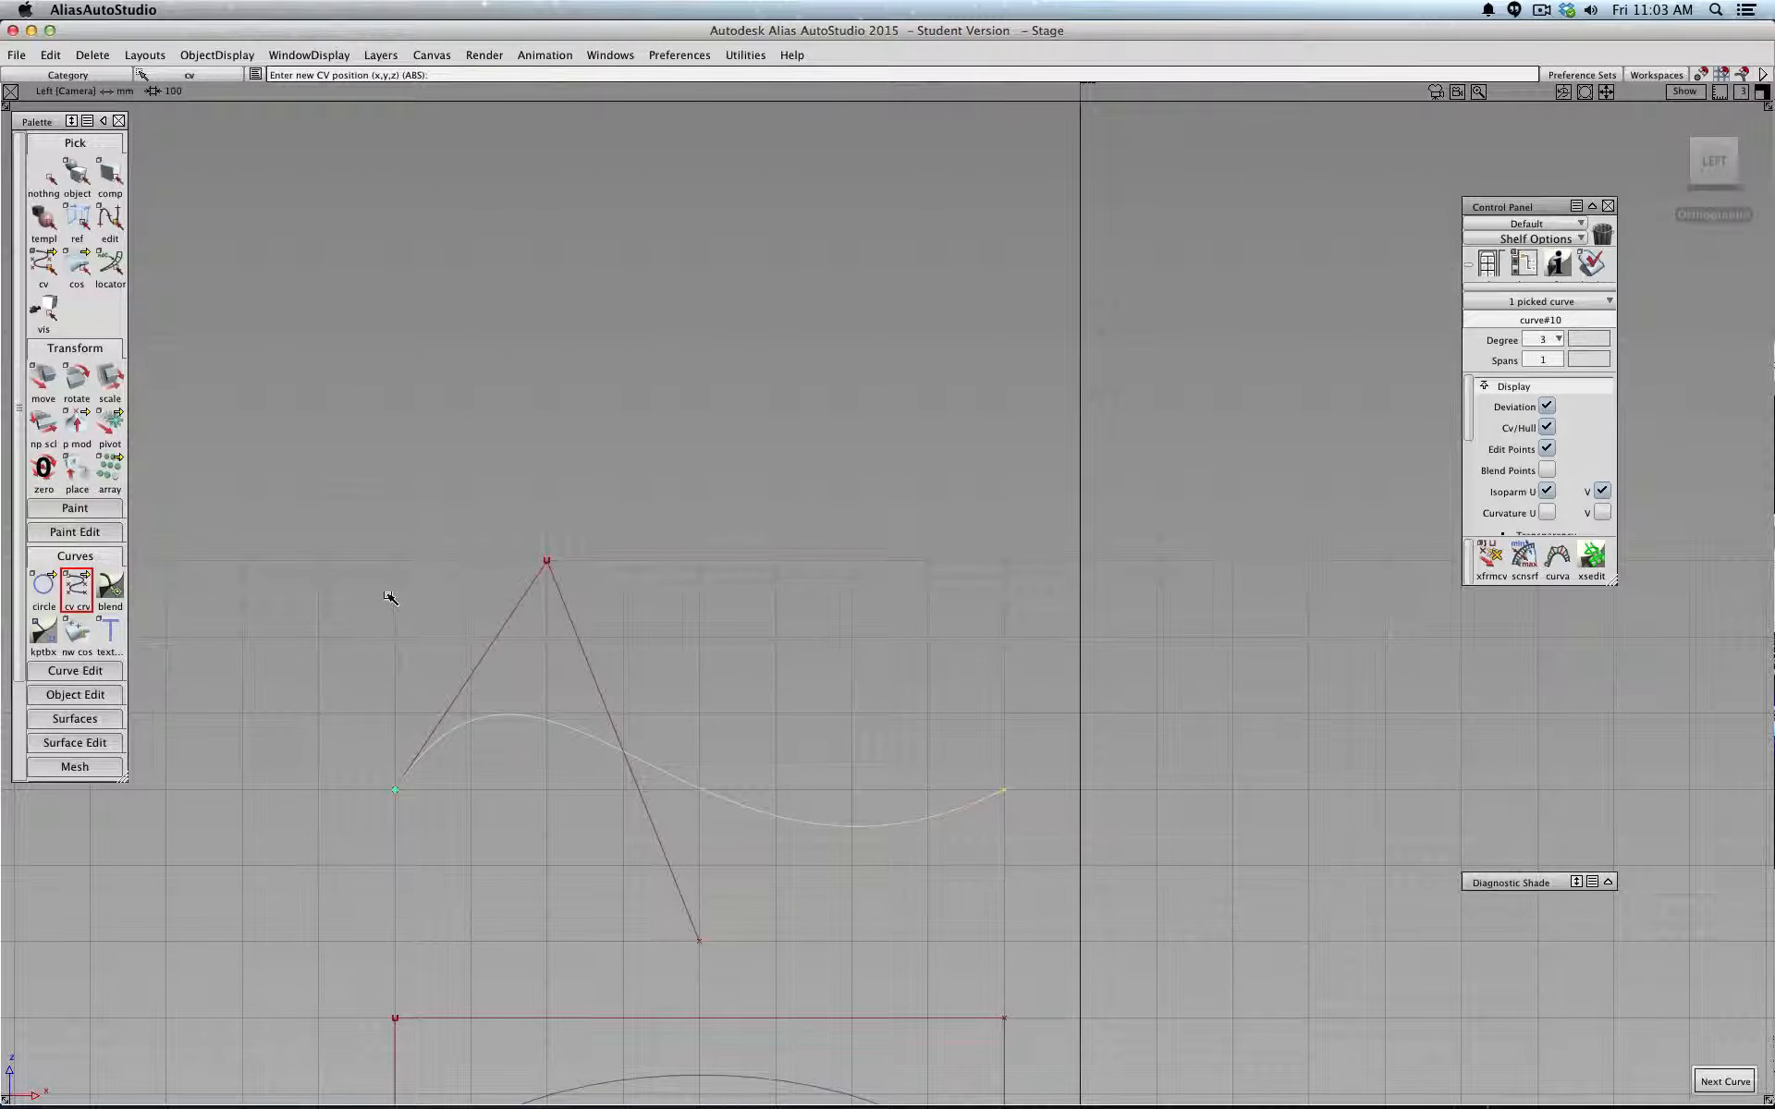
pyautogui.doubleClick(77, 588)
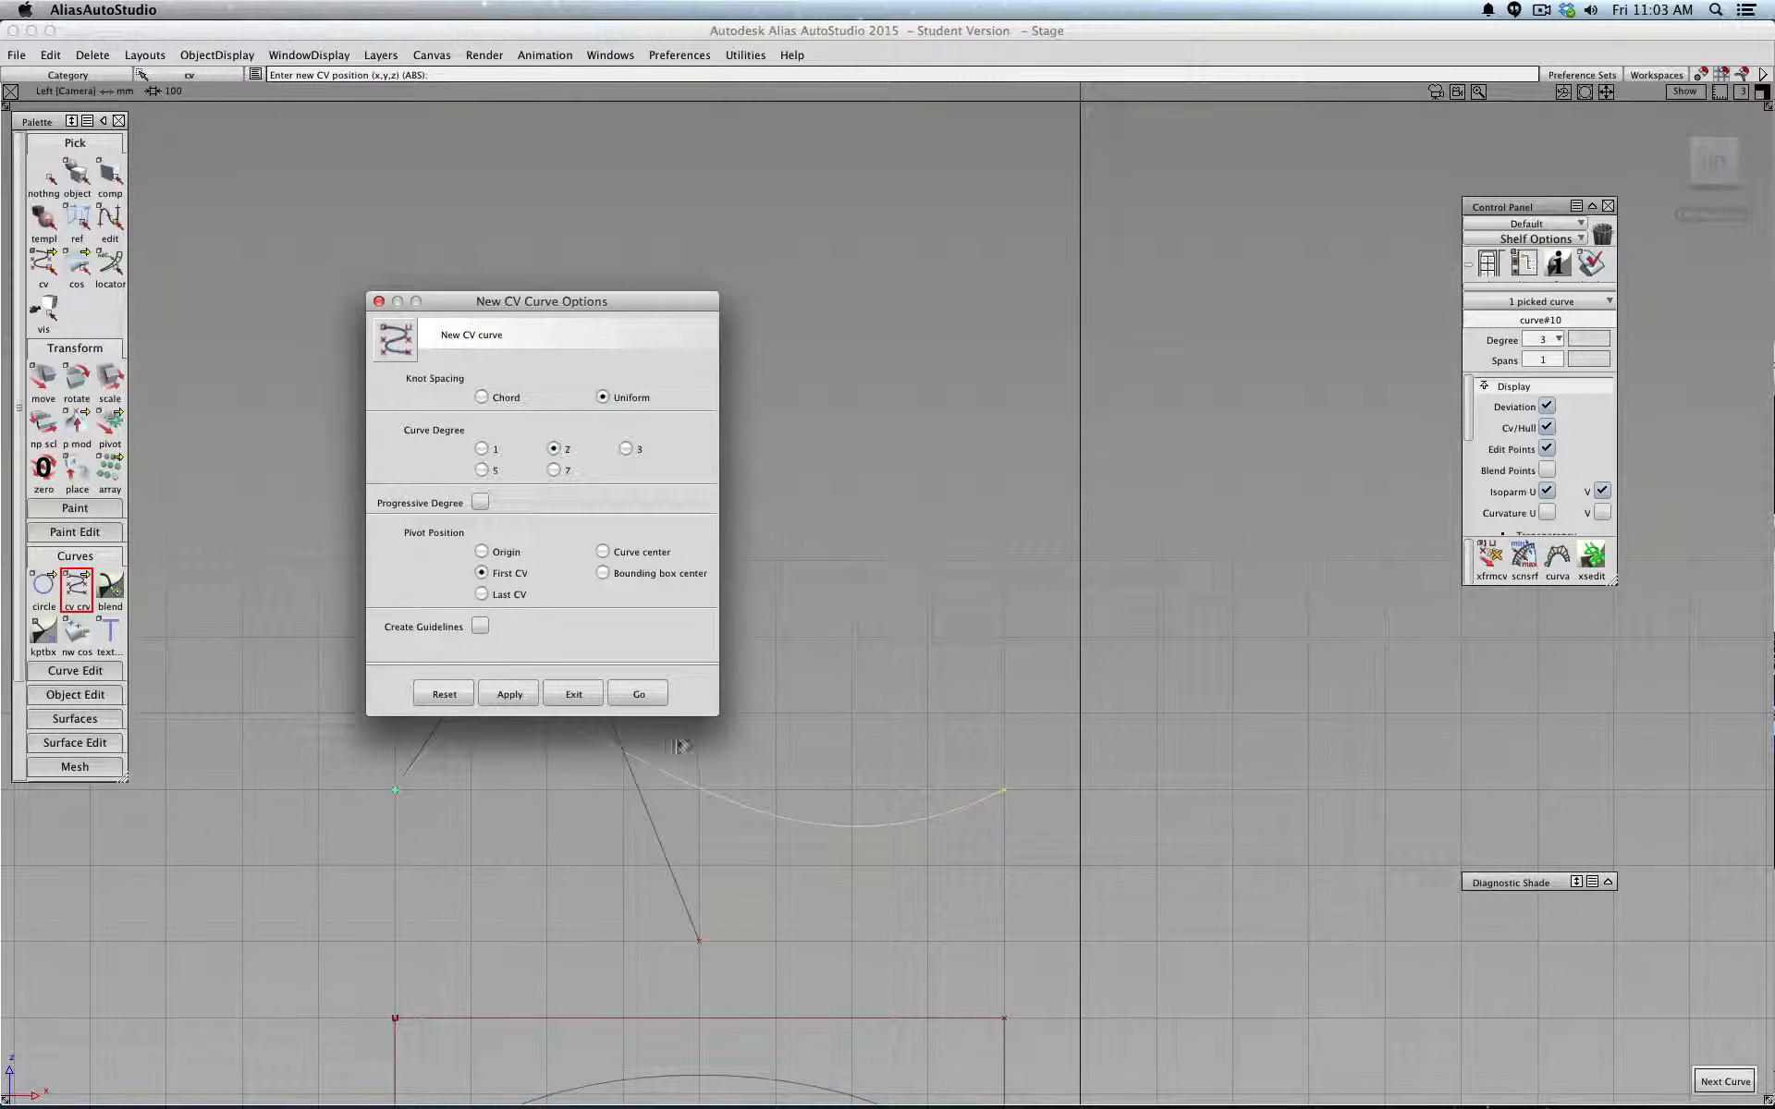
pyautogui.click(638, 694)
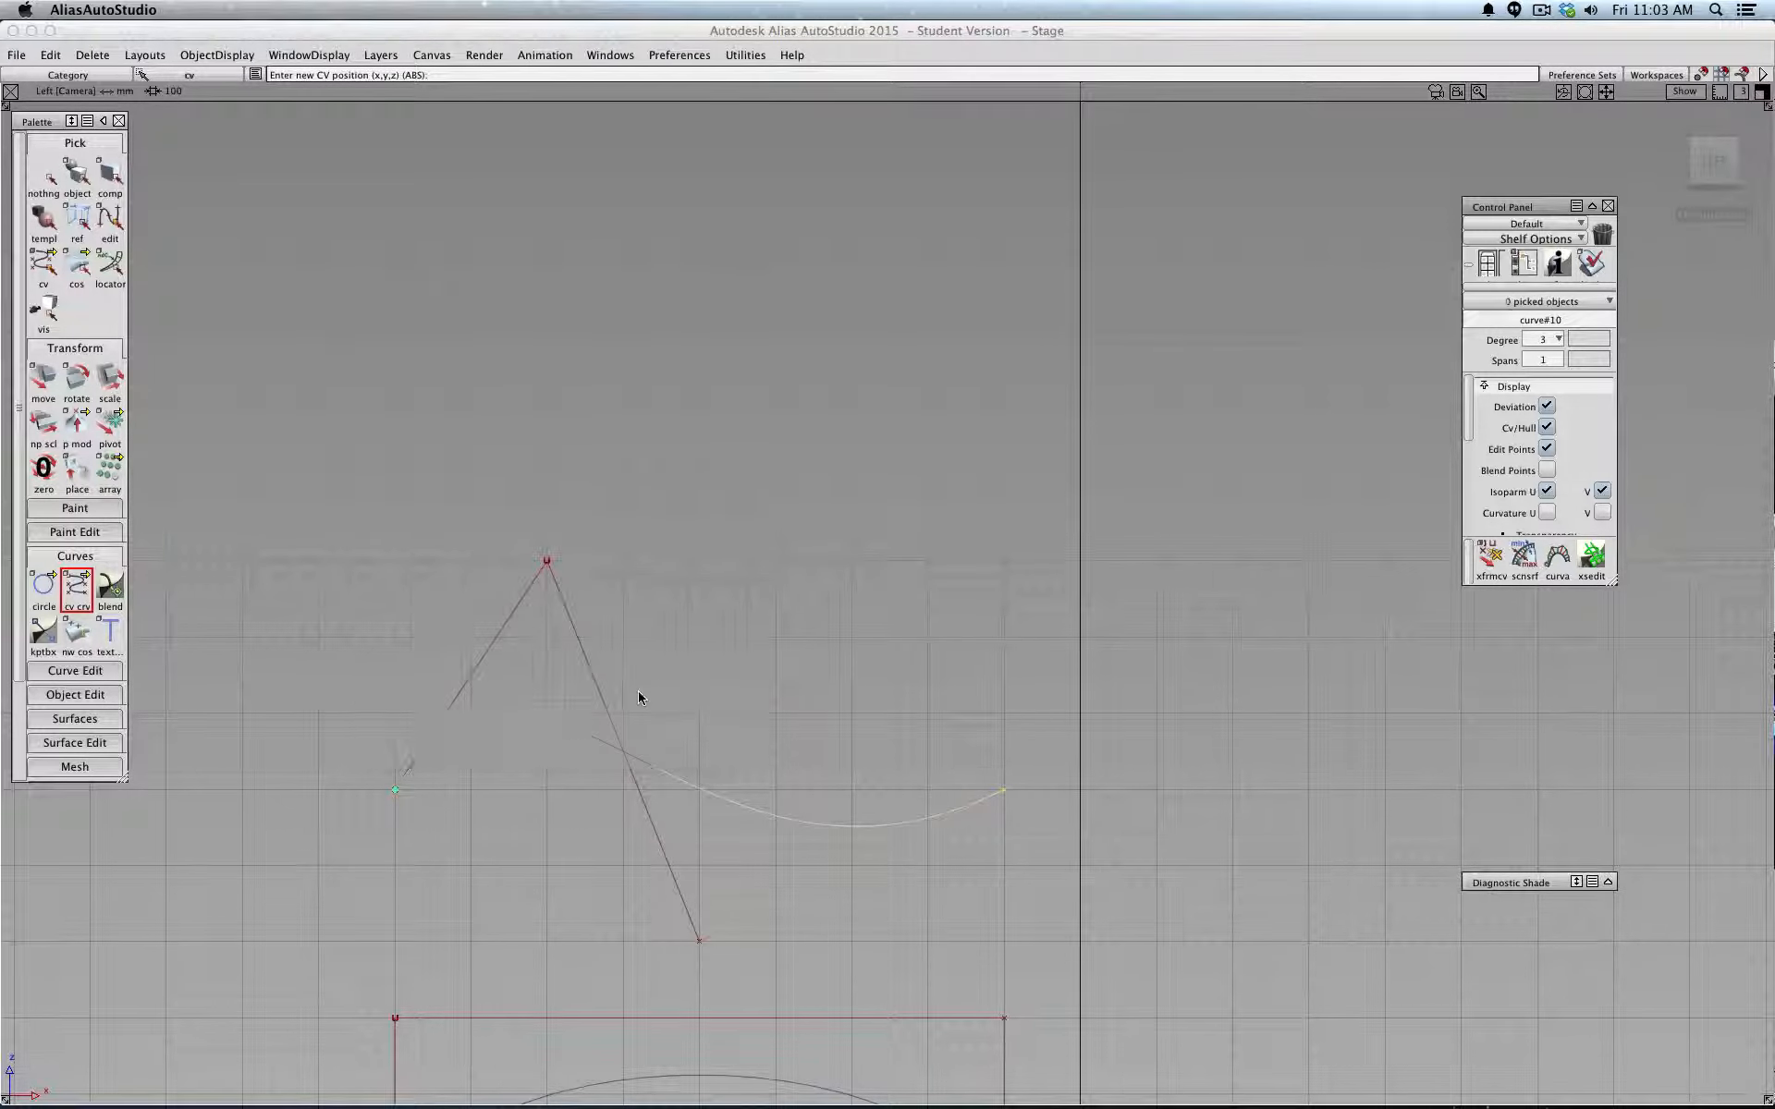
pyautogui.click(395, 484)
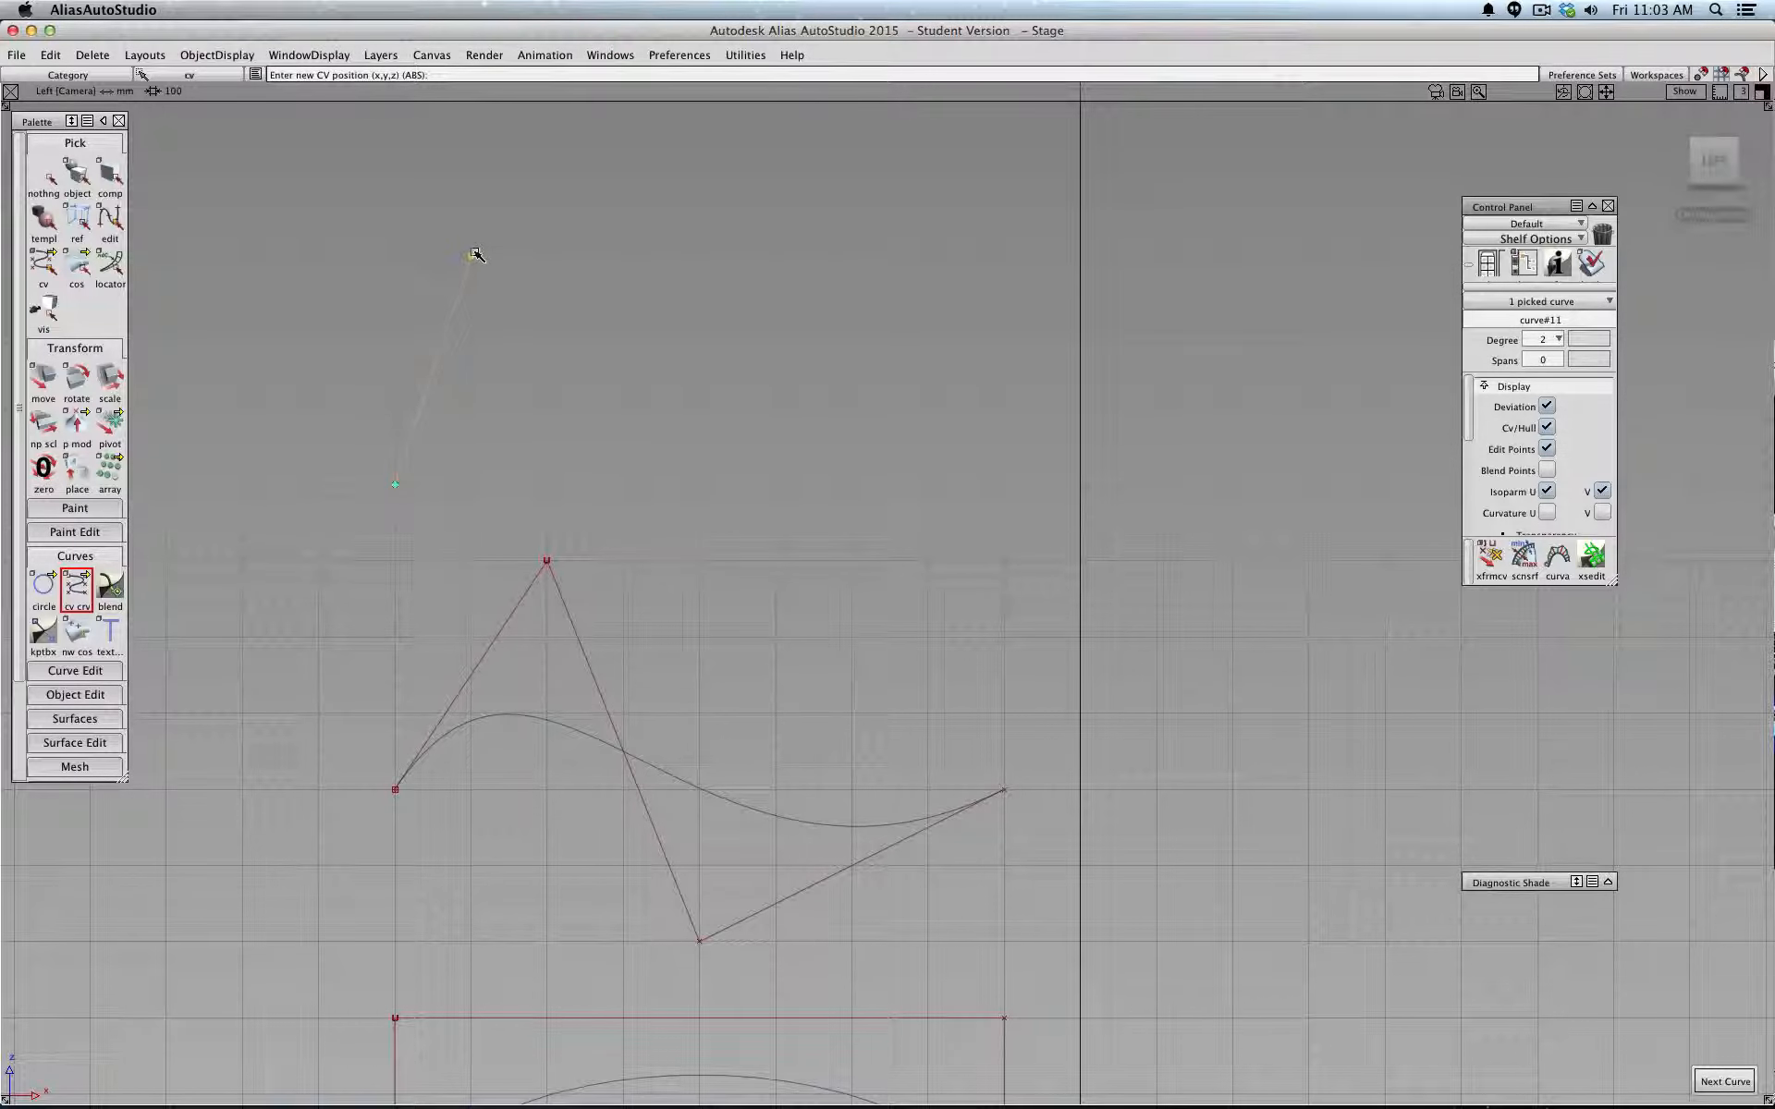
pyautogui.click(1156, 484)
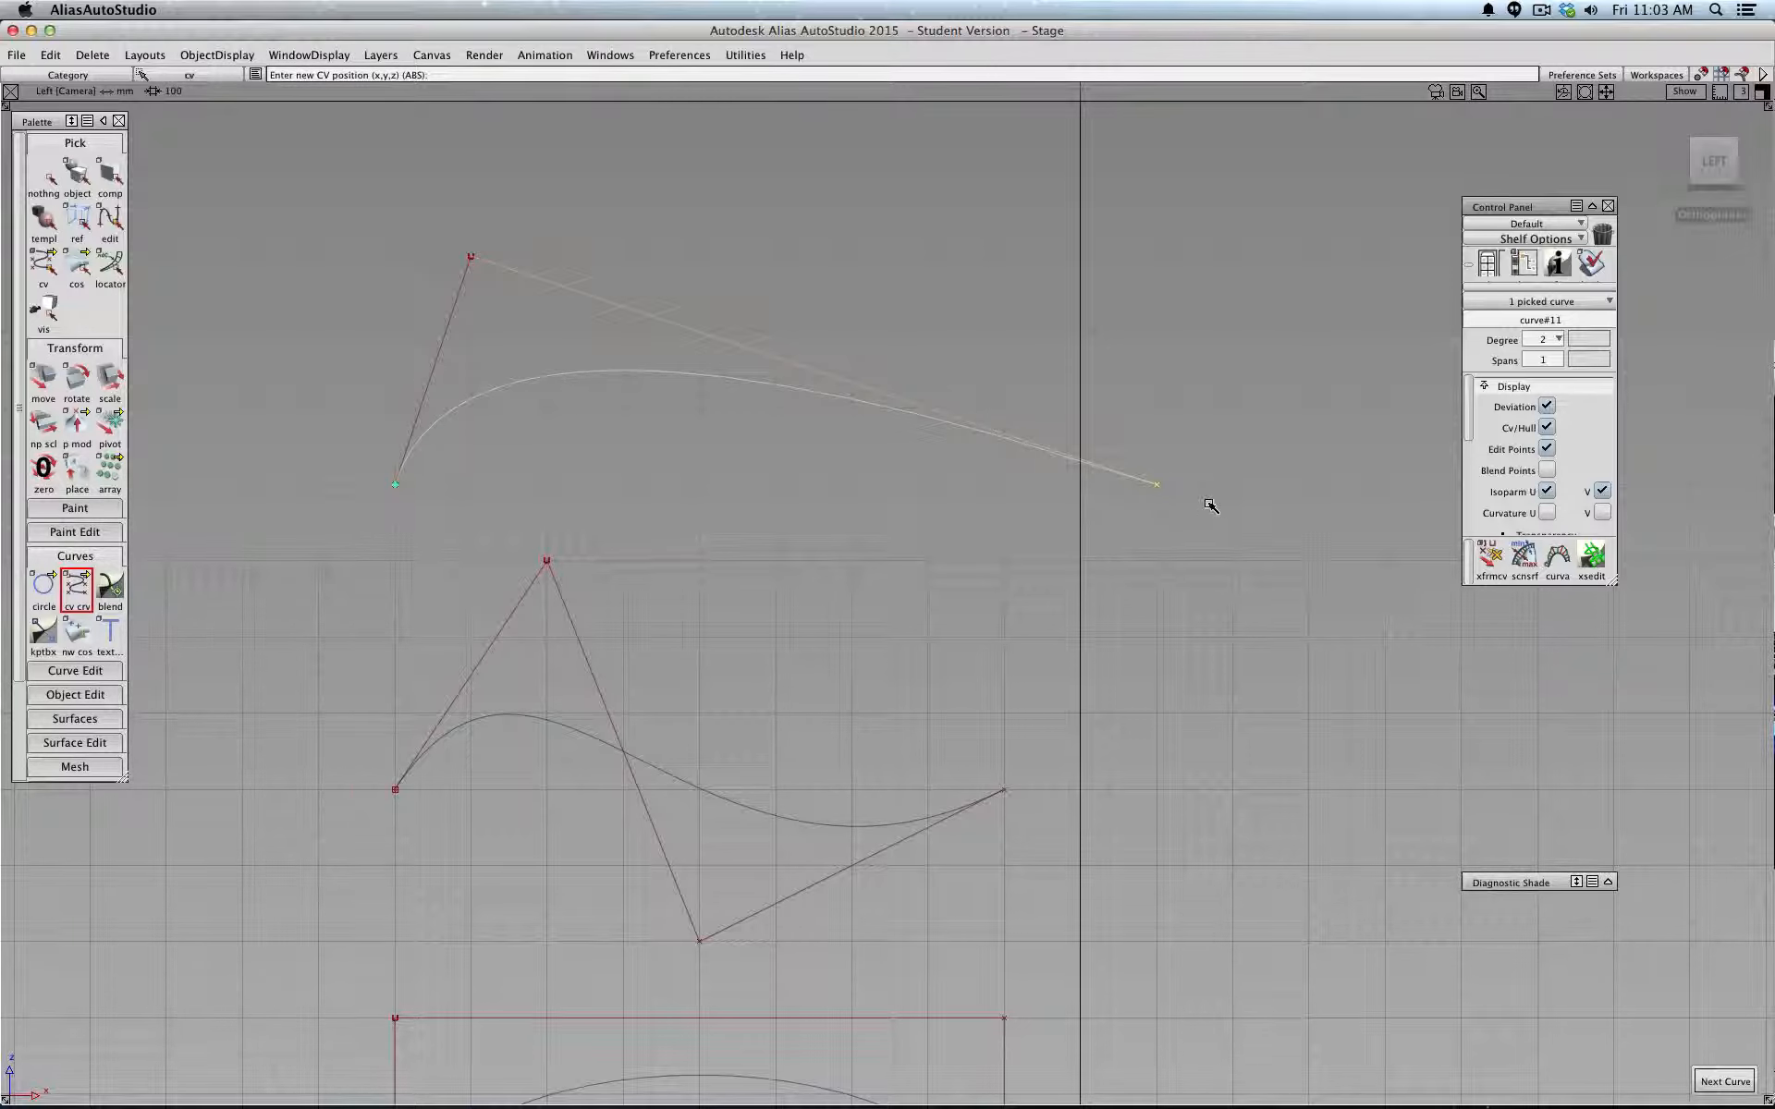
# - Raise the top curve's degree to 4 and accept the rebuild
pyautogui.click(1556, 339)
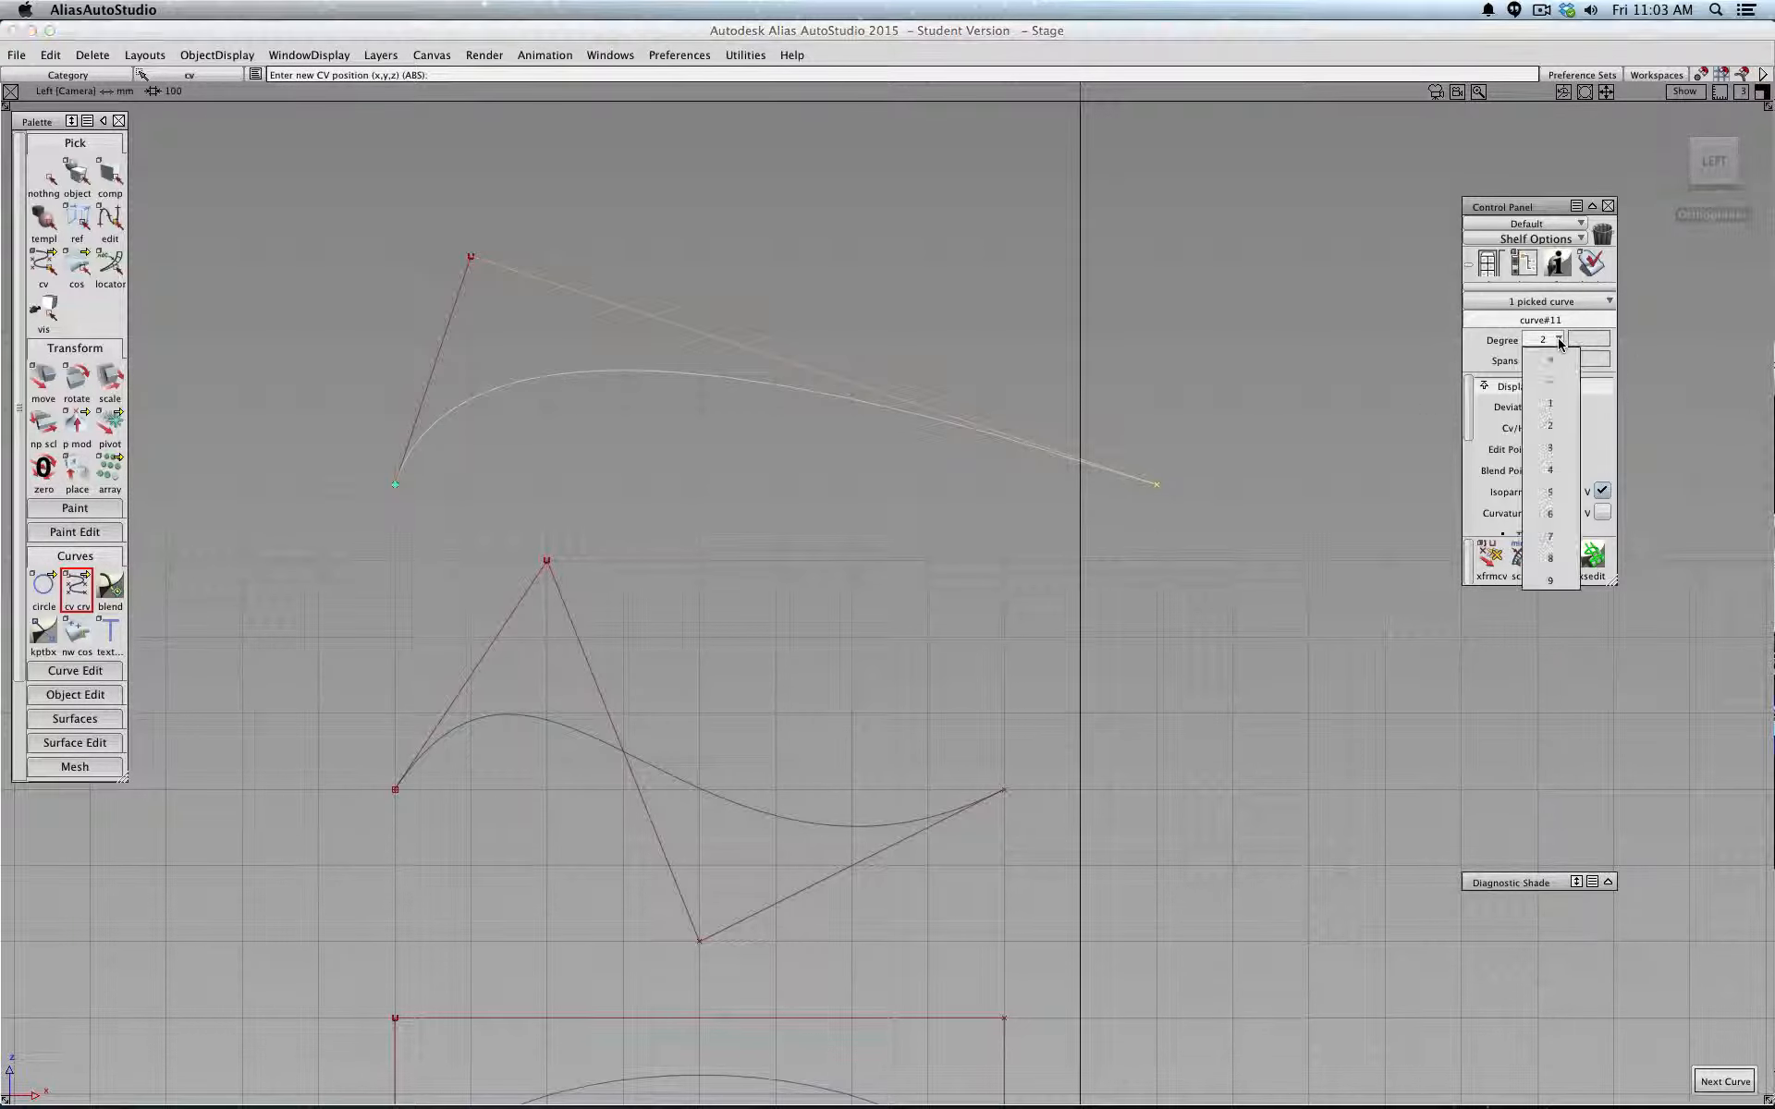
pyautogui.click(1562, 469)
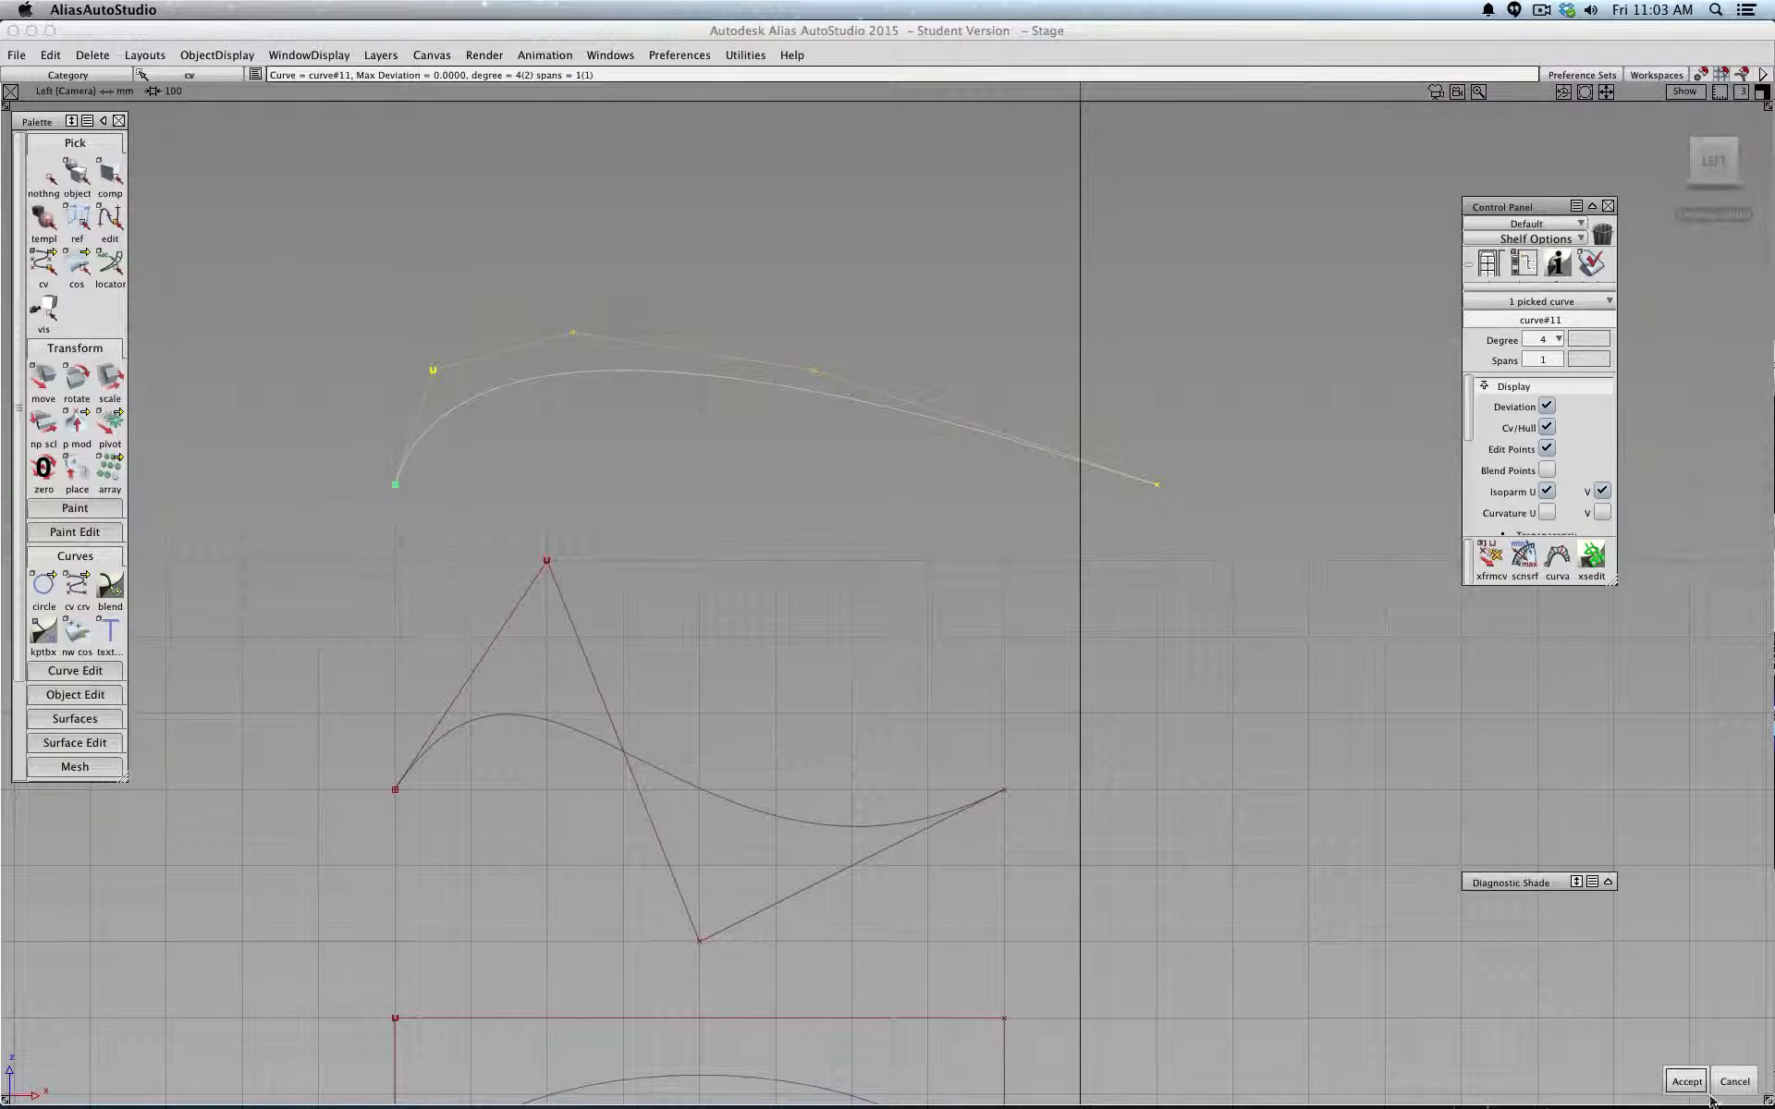
pyautogui.click(1686, 1081)
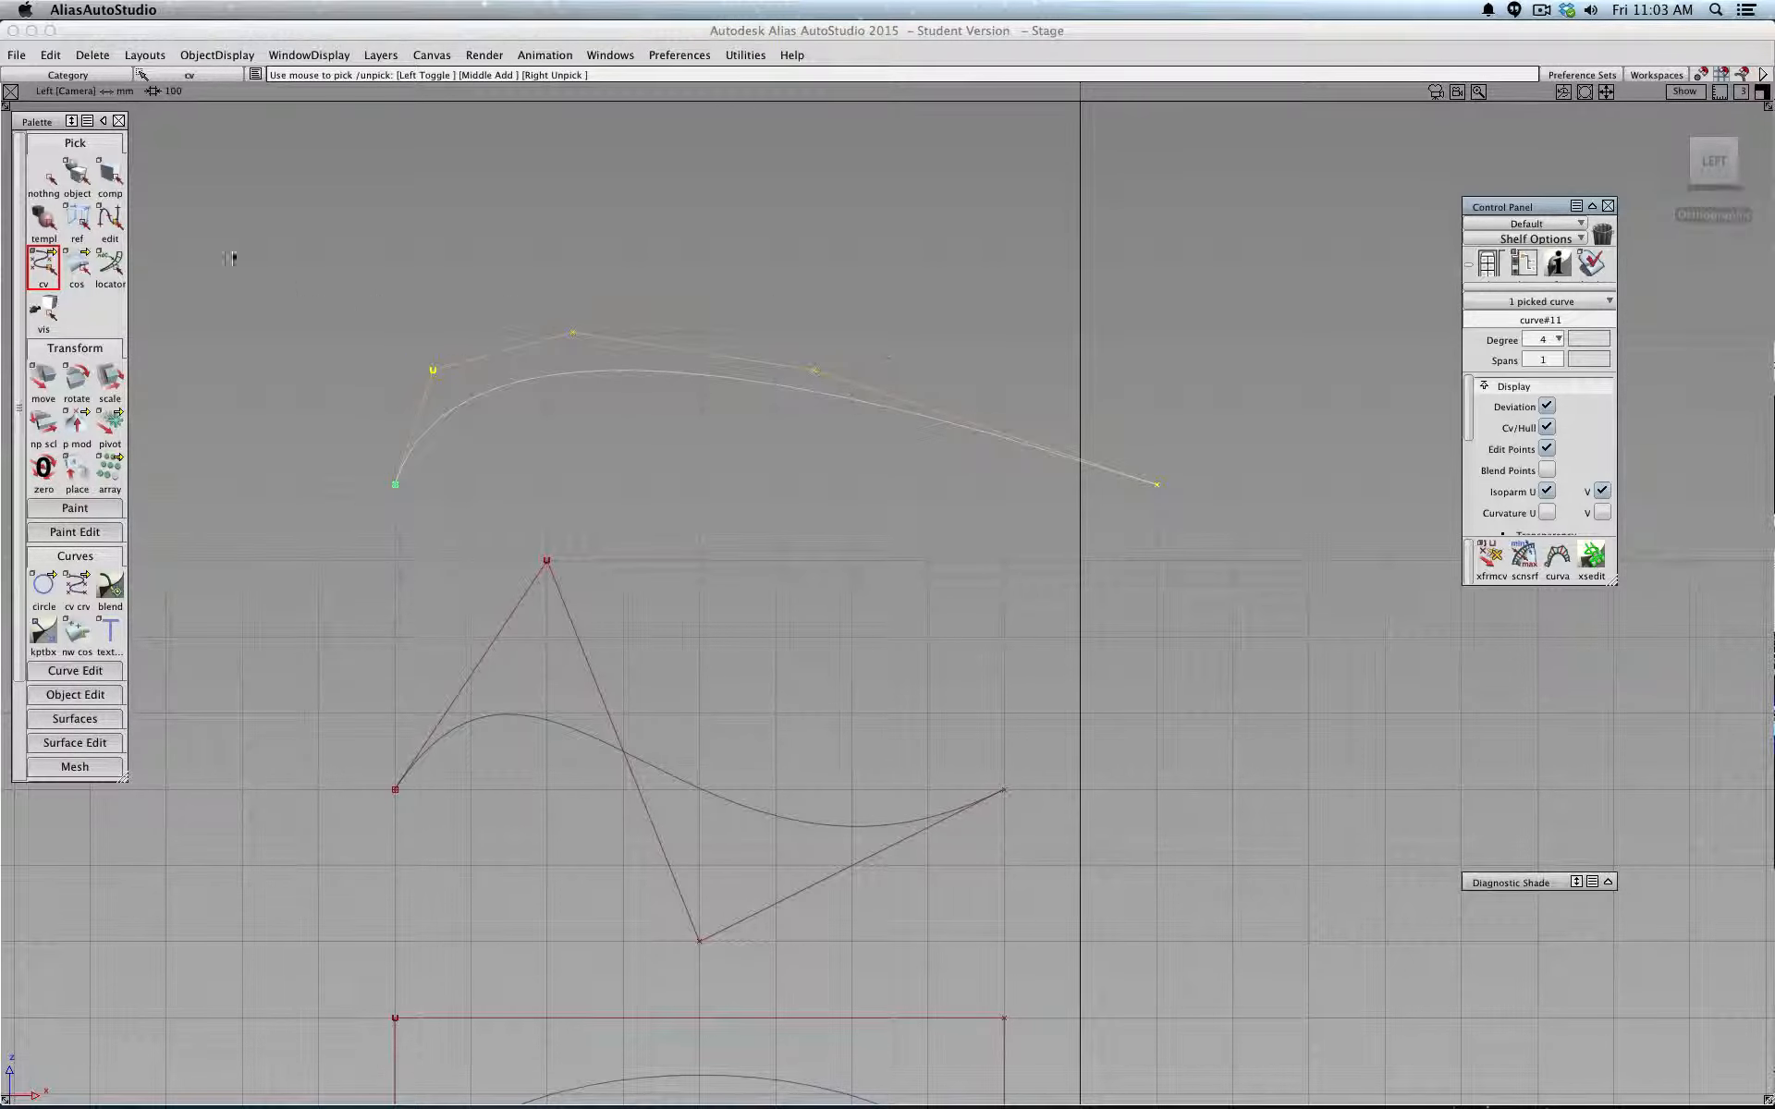
# - Reshape the top curve by moving its third CV down and fourth CV up, with grid snapping turned off for free placement
pyautogui.click(44, 175)
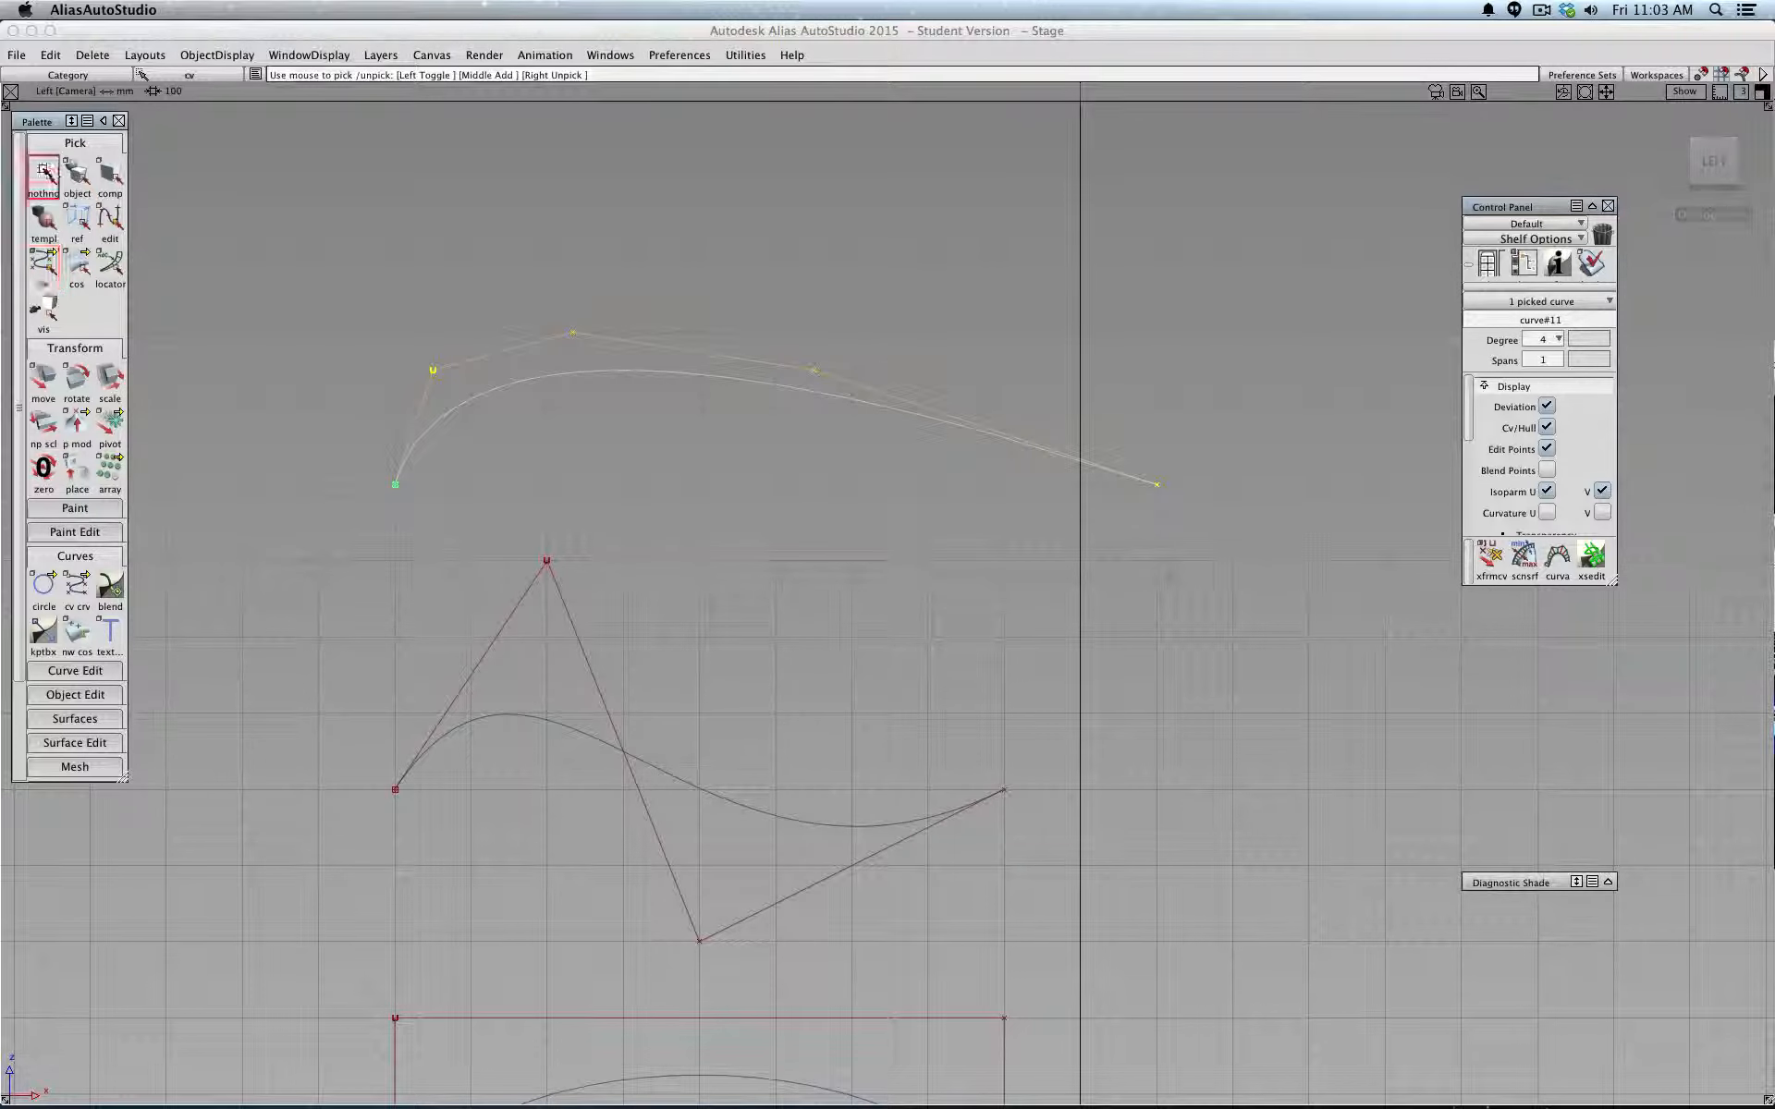
pyautogui.click(815, 370)
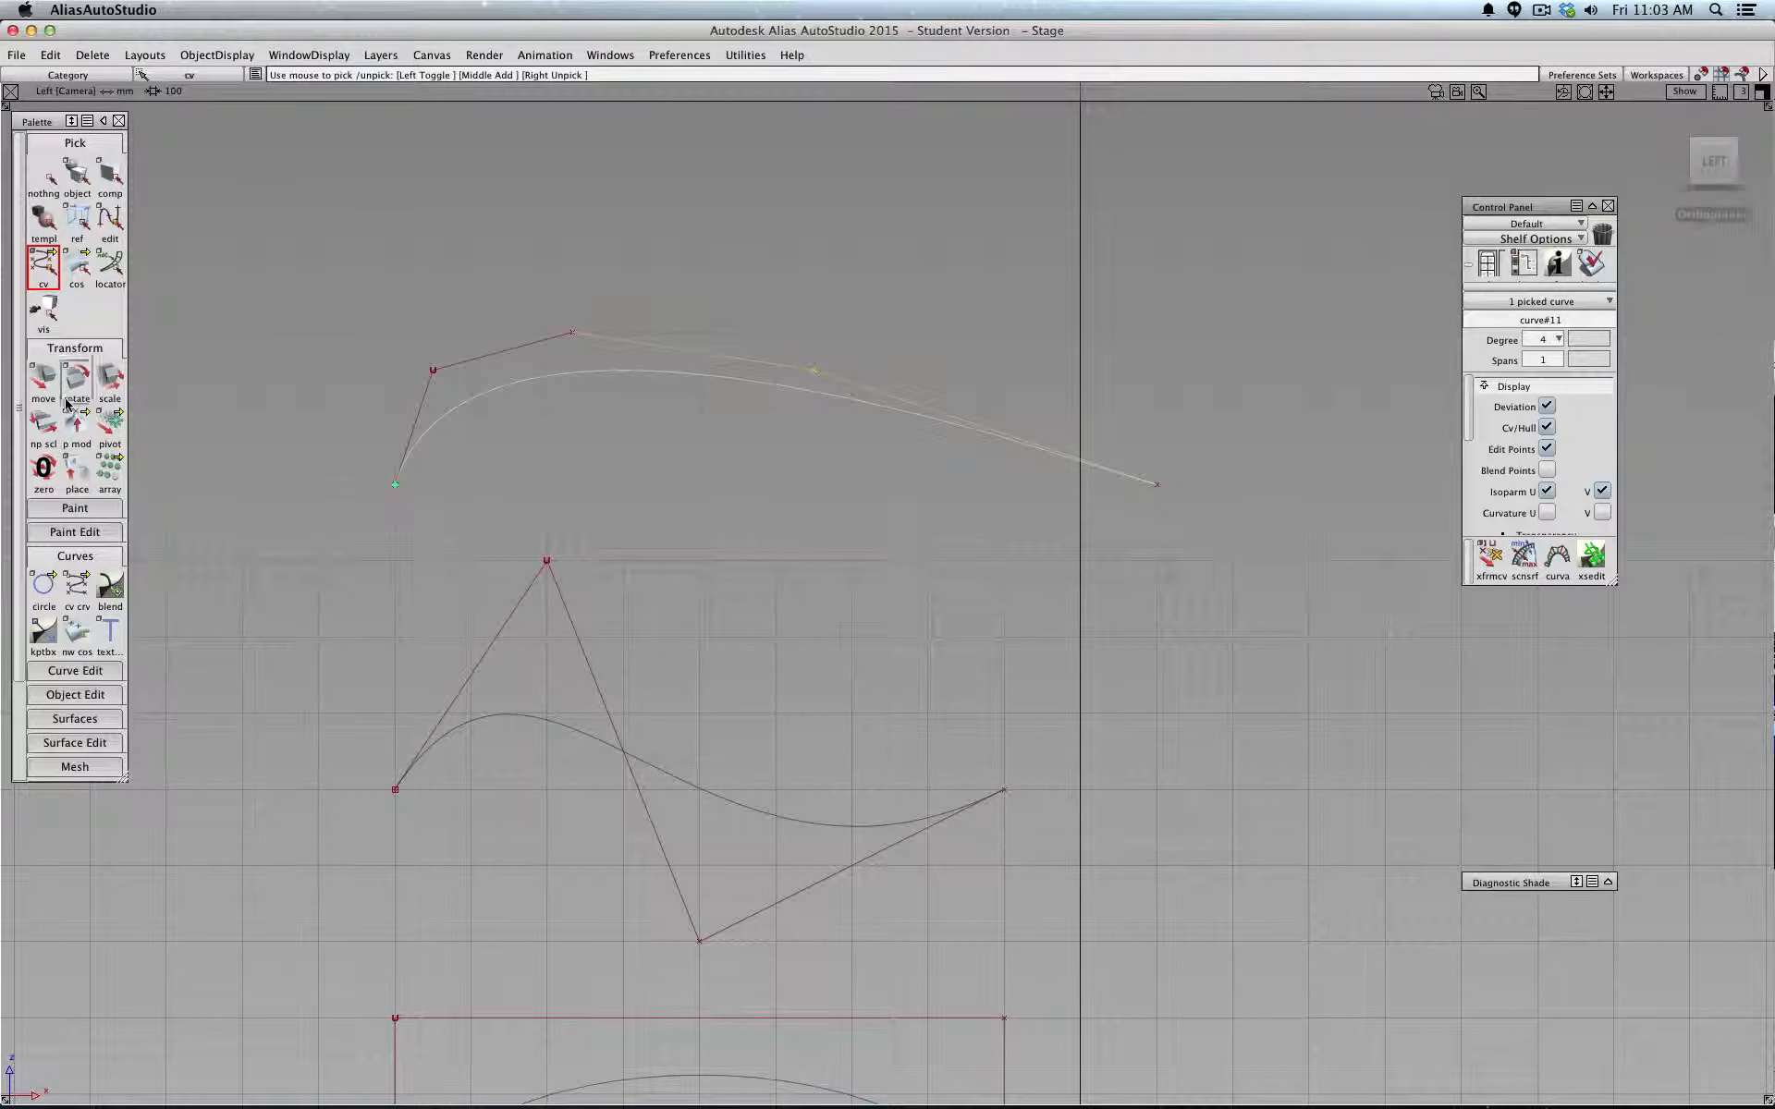
pyautogui.click(44, 379)
pyautogui.moveTo(569, 510); pyautogui.dragTo(761, 468)
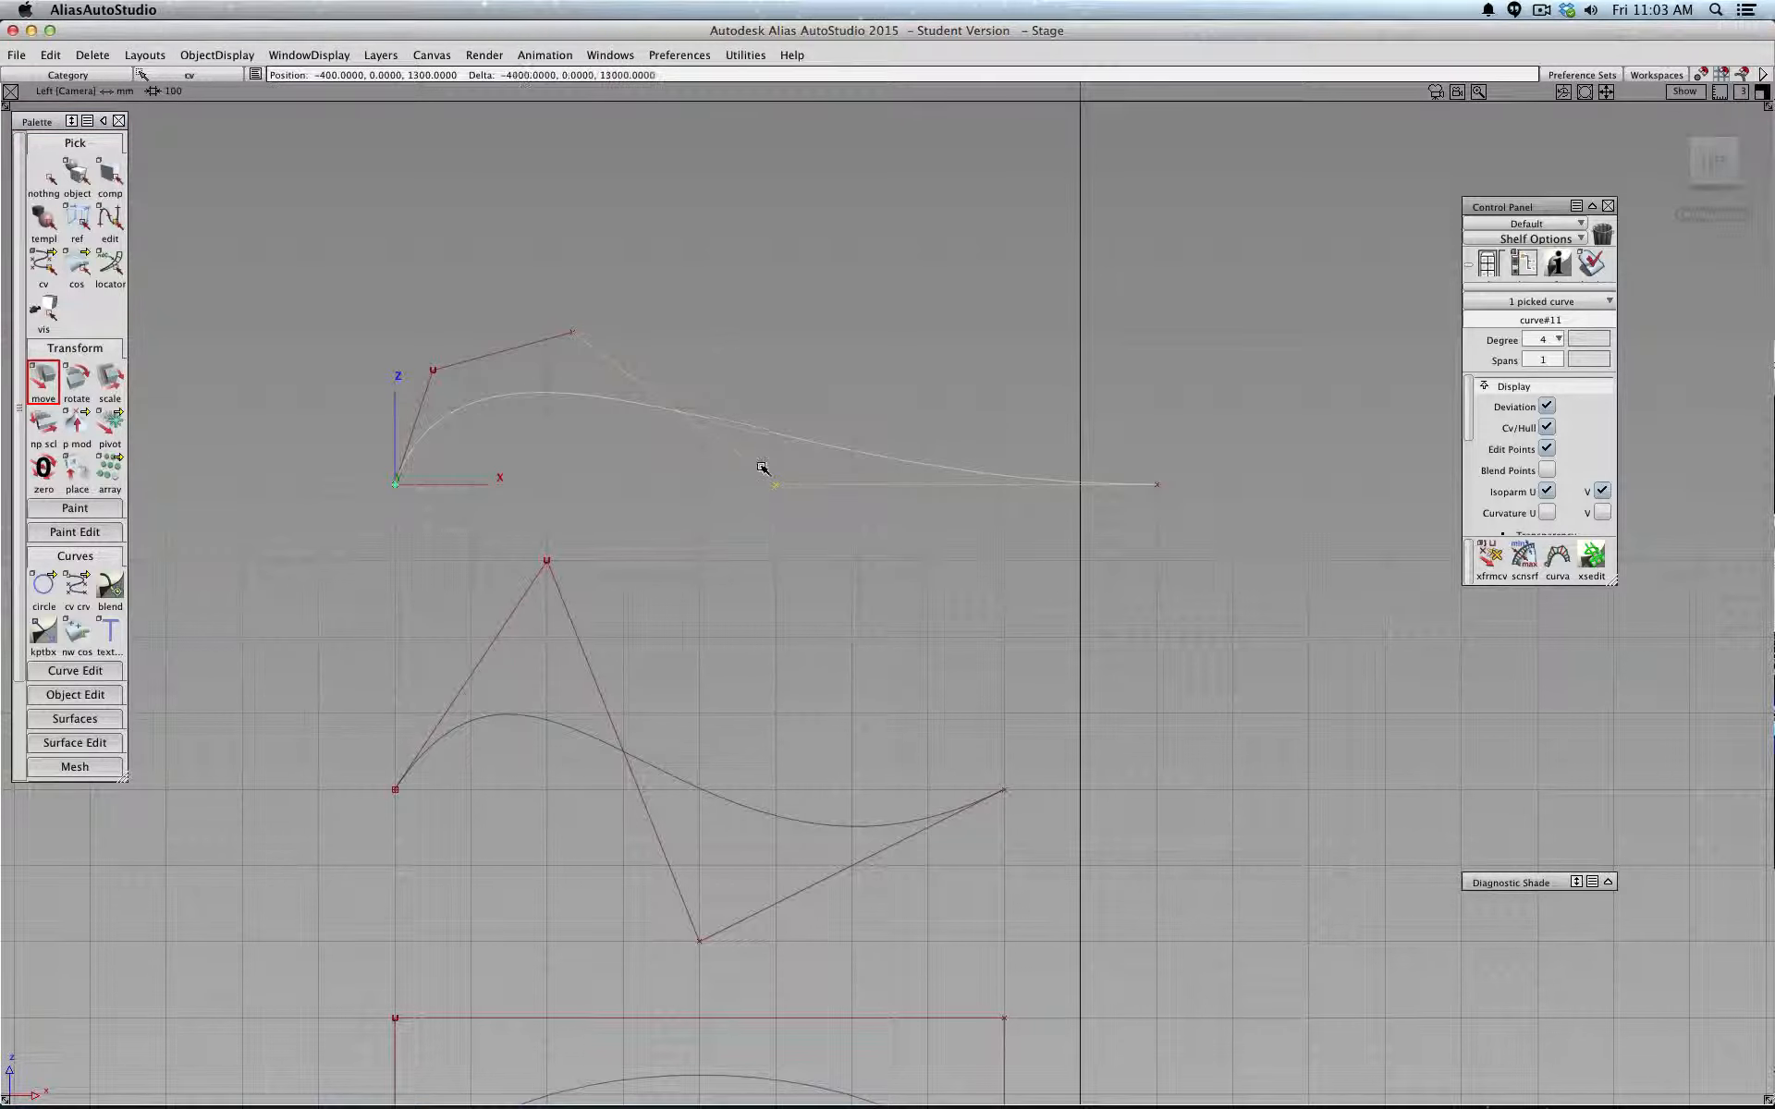
pyautogui.click(1725, 74)
pyautogui.moveTo(855, 545); pyautogui.dragTo(888, 414)
pyautogui.click(573, 332)
pyautogui.moveTo(604, 403); pyautogui.dragTo(647, 470)
pyautogui.click(822, 345)
pyautogui.moveTo(823, 344); pyautogui.dragTo(797, 273)
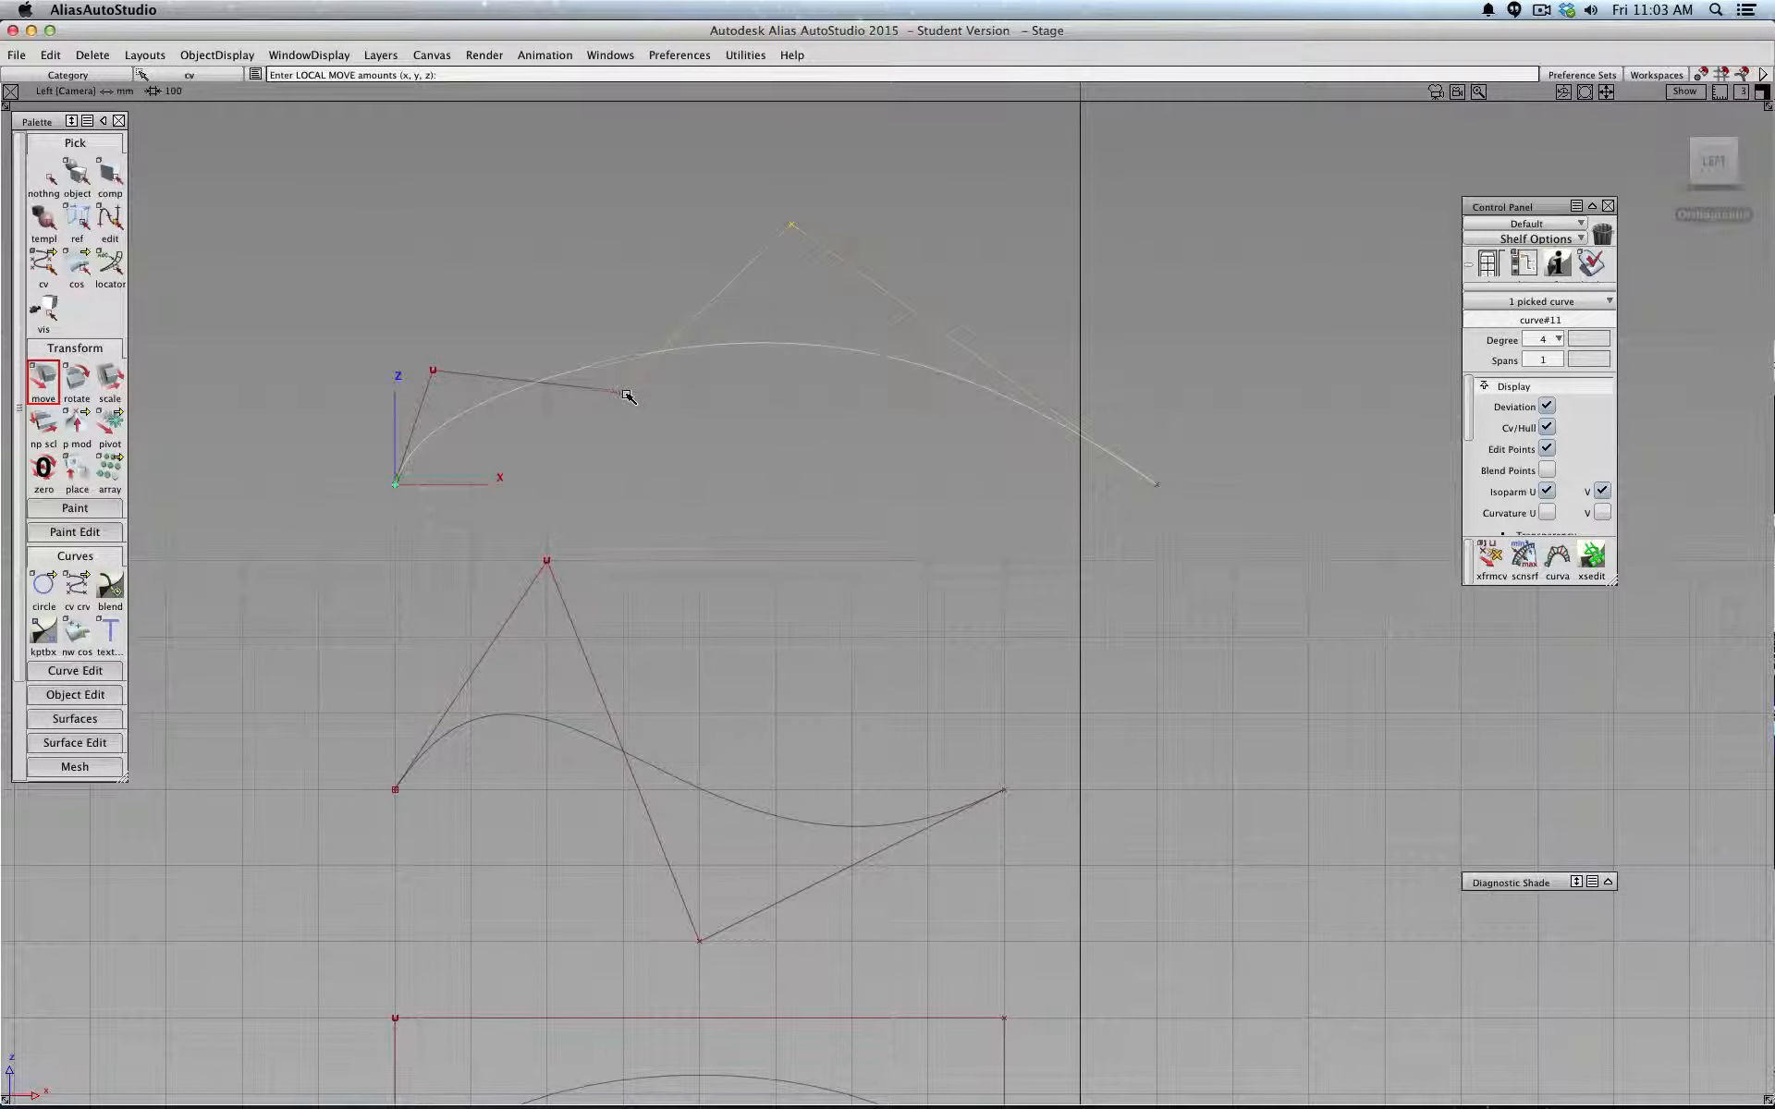
pyautogui.moveTo(628, 396); pyautogui.dragTo(661, 445)
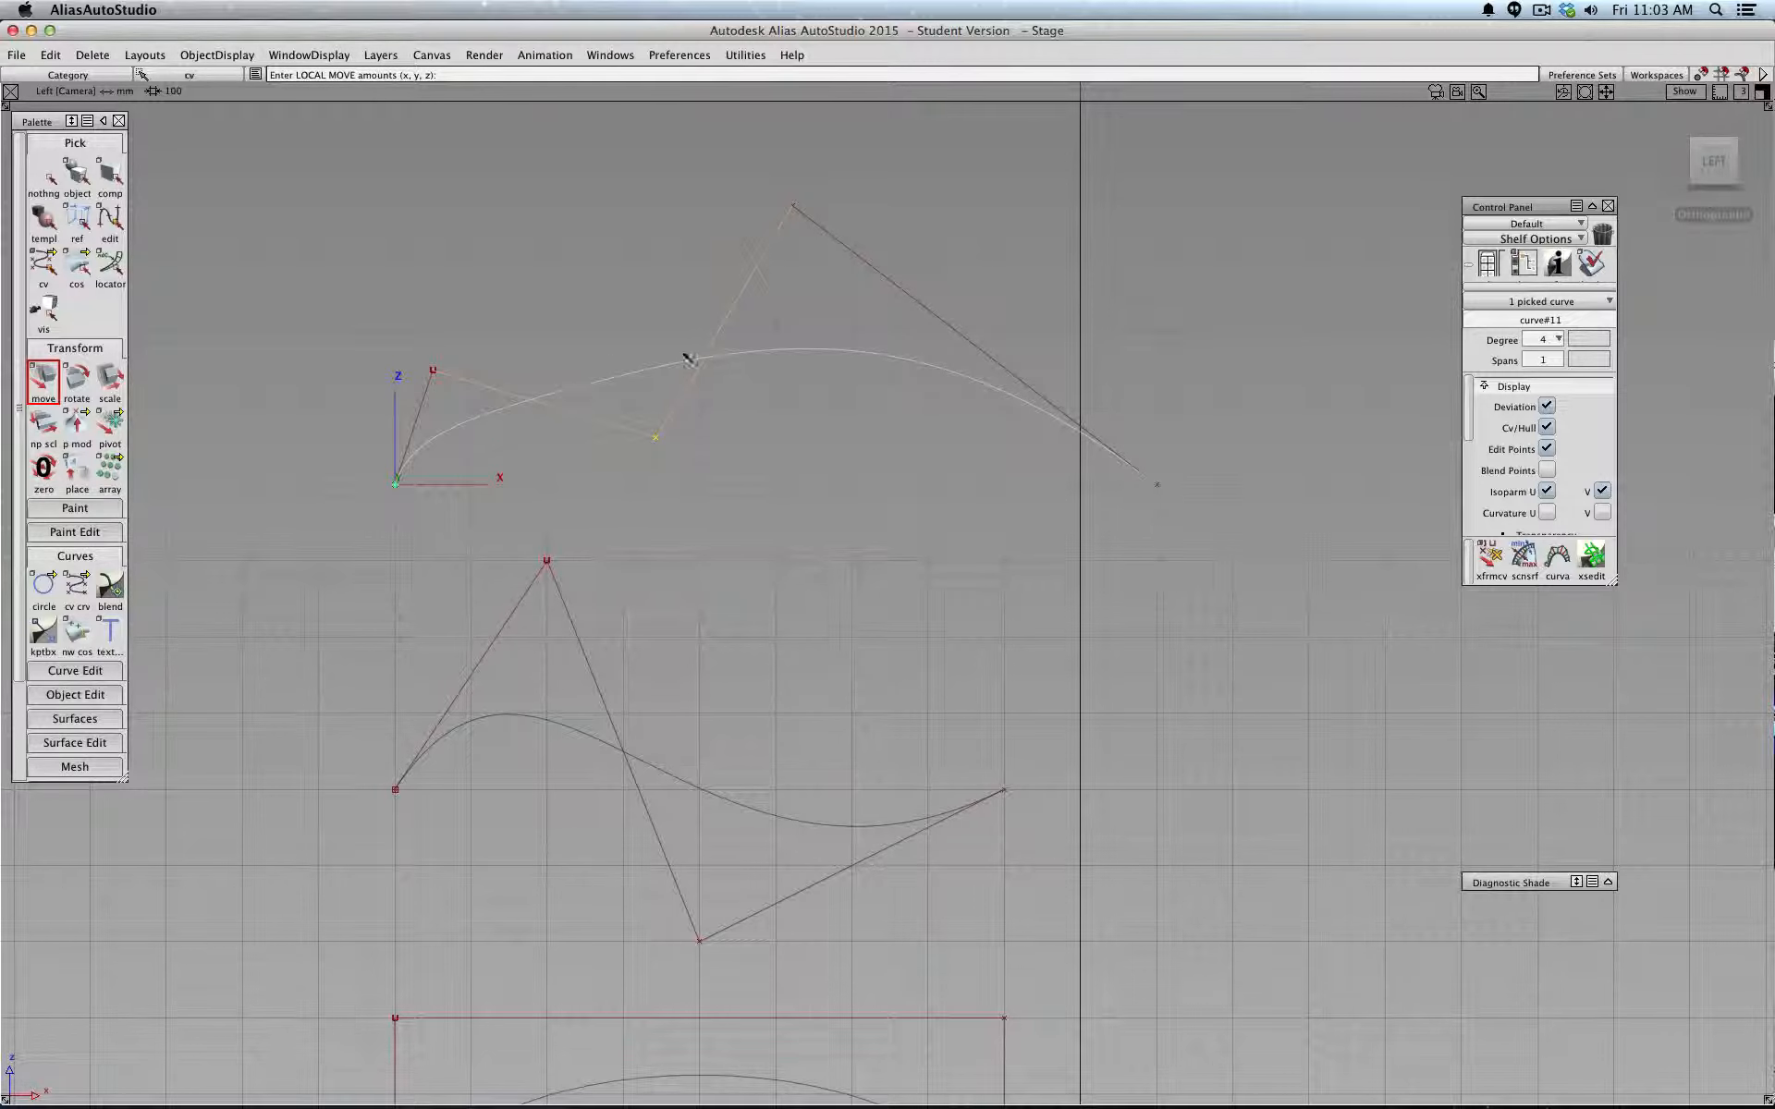
# - Add a curvature locator to the top curve and increase the sampling density of its comb
pyautogui.scroll(-3, 74, 638)
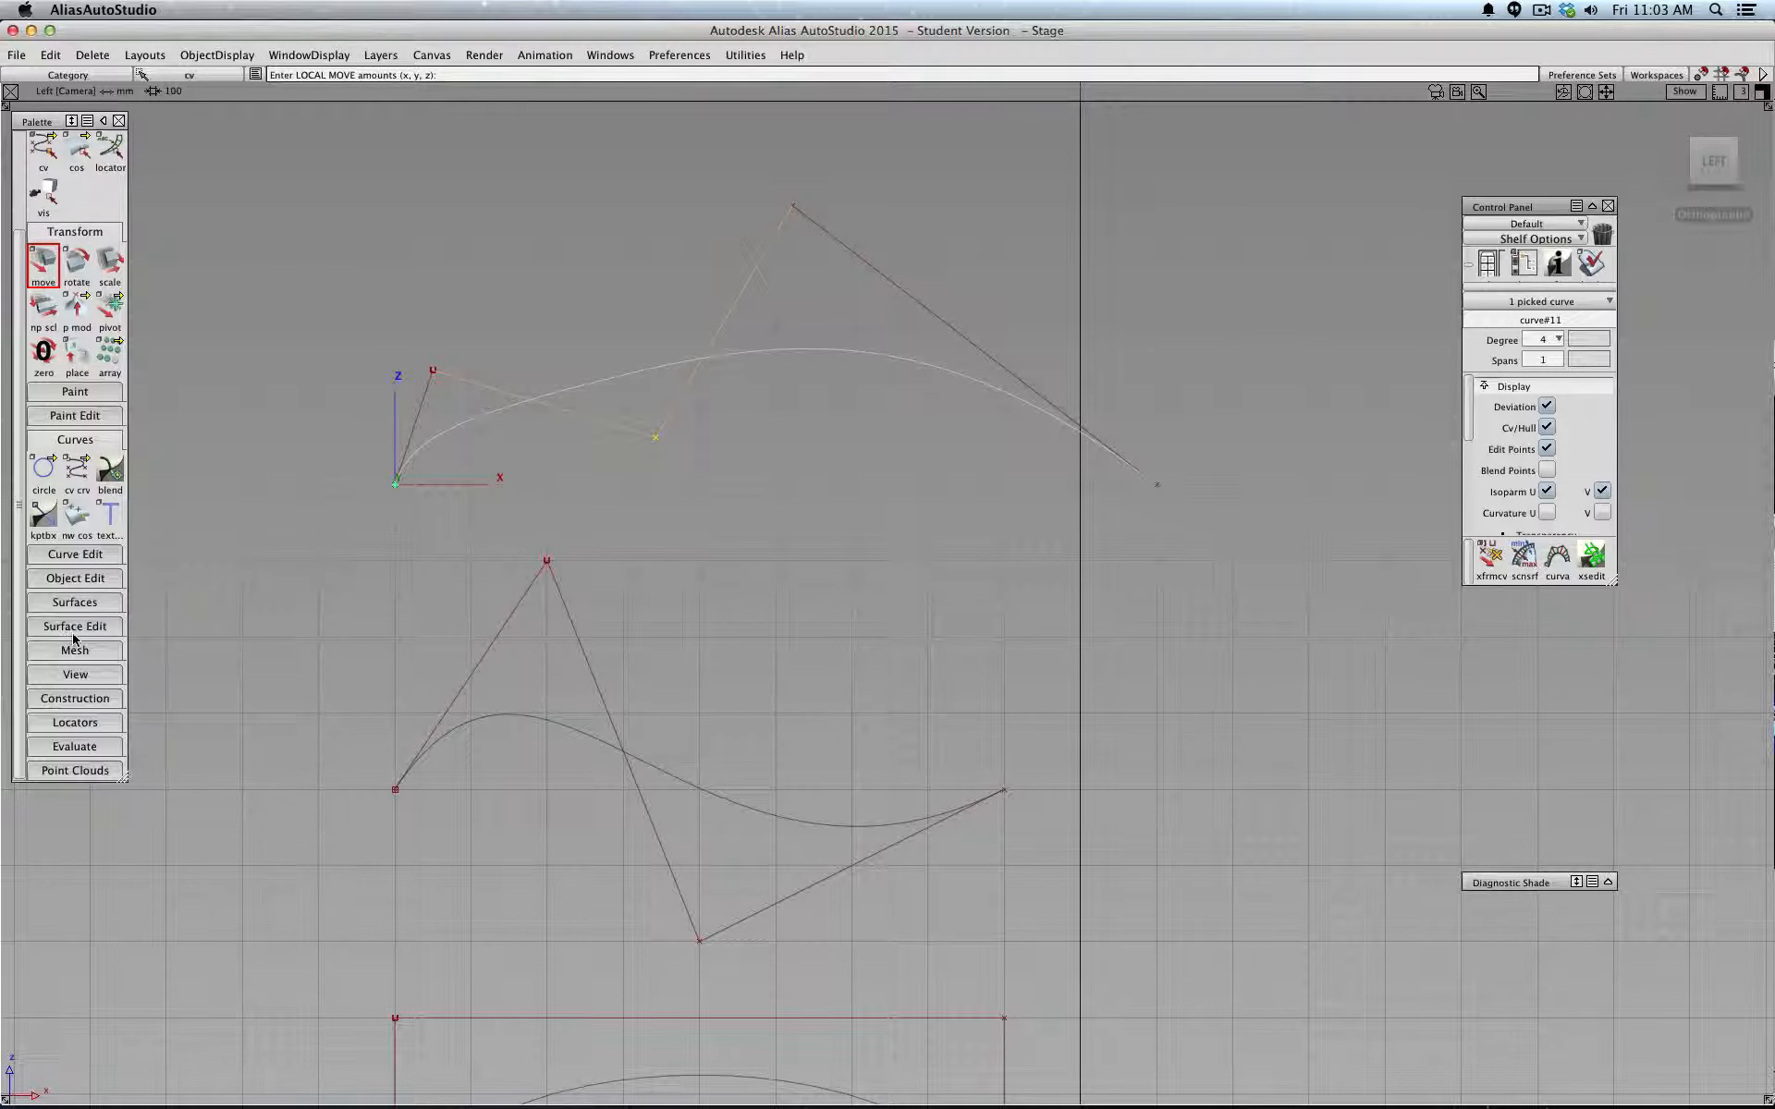
pyautogui.click(74, 746)
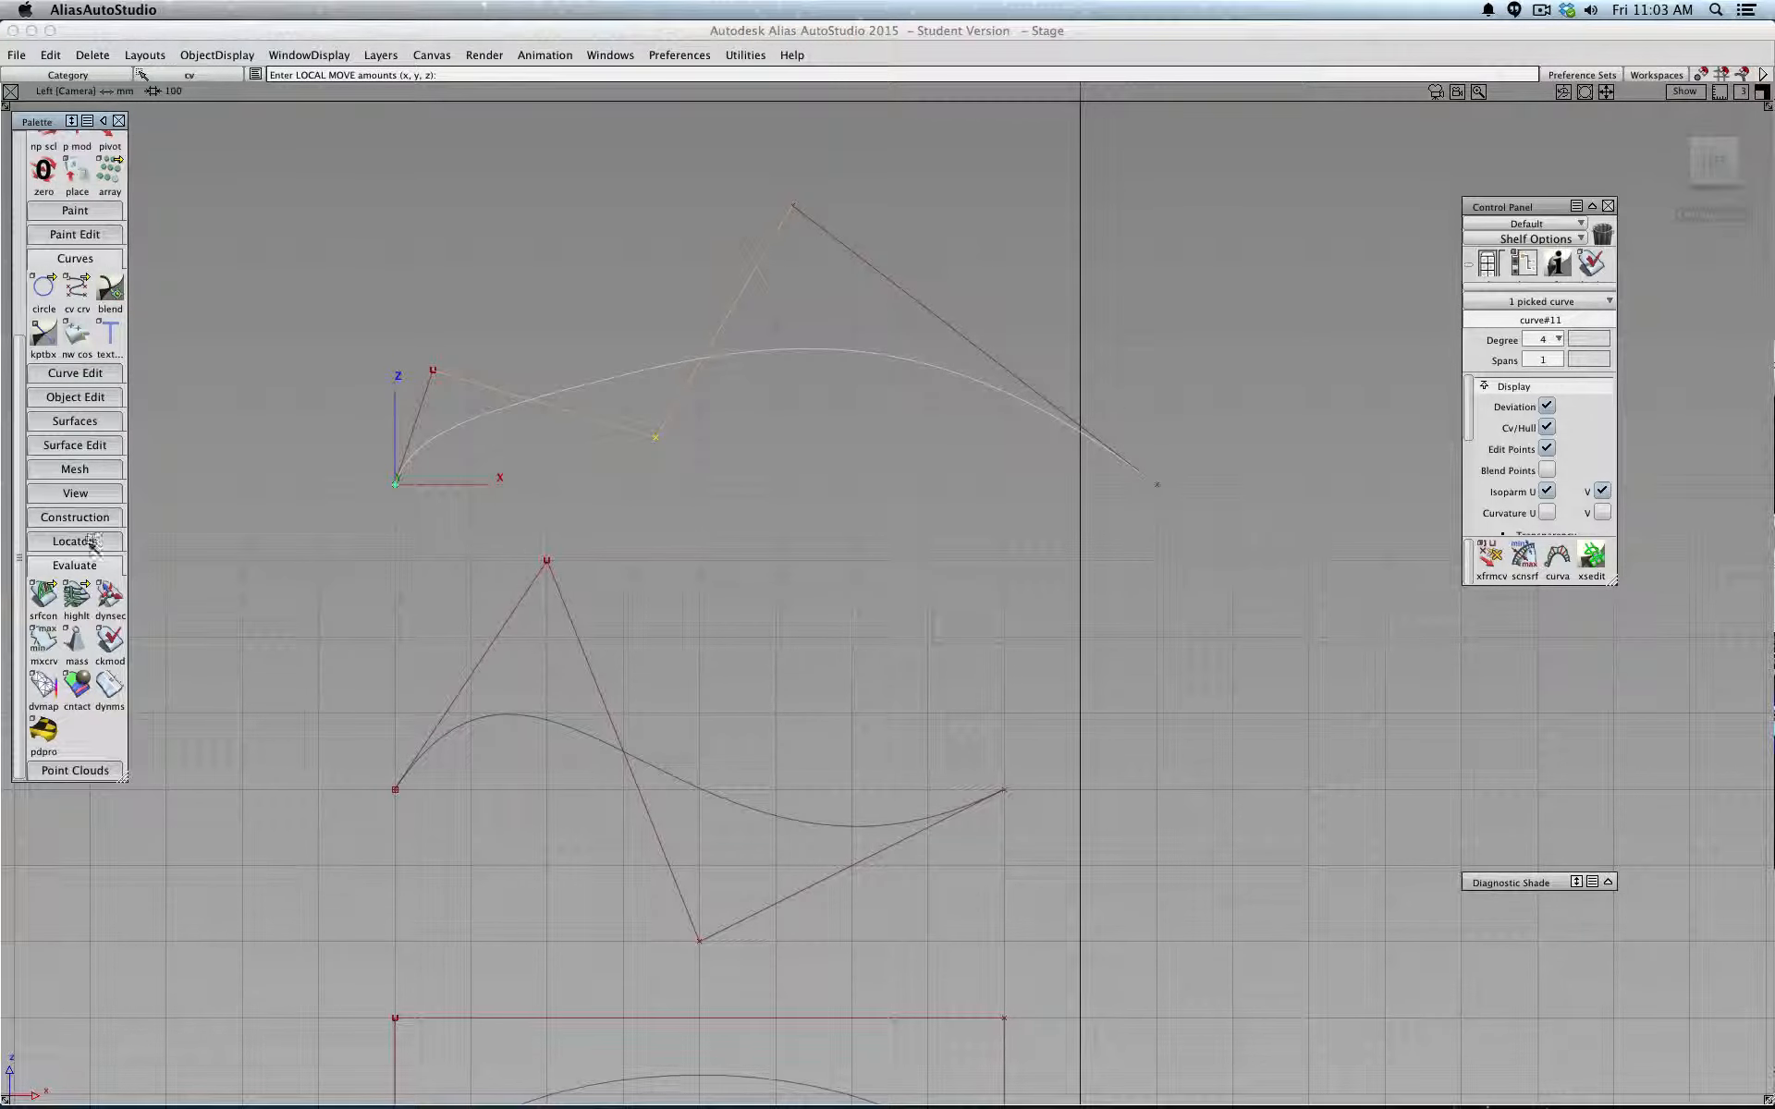
pyautogui.click(76, 540)
pyautogui.click(78, 617)
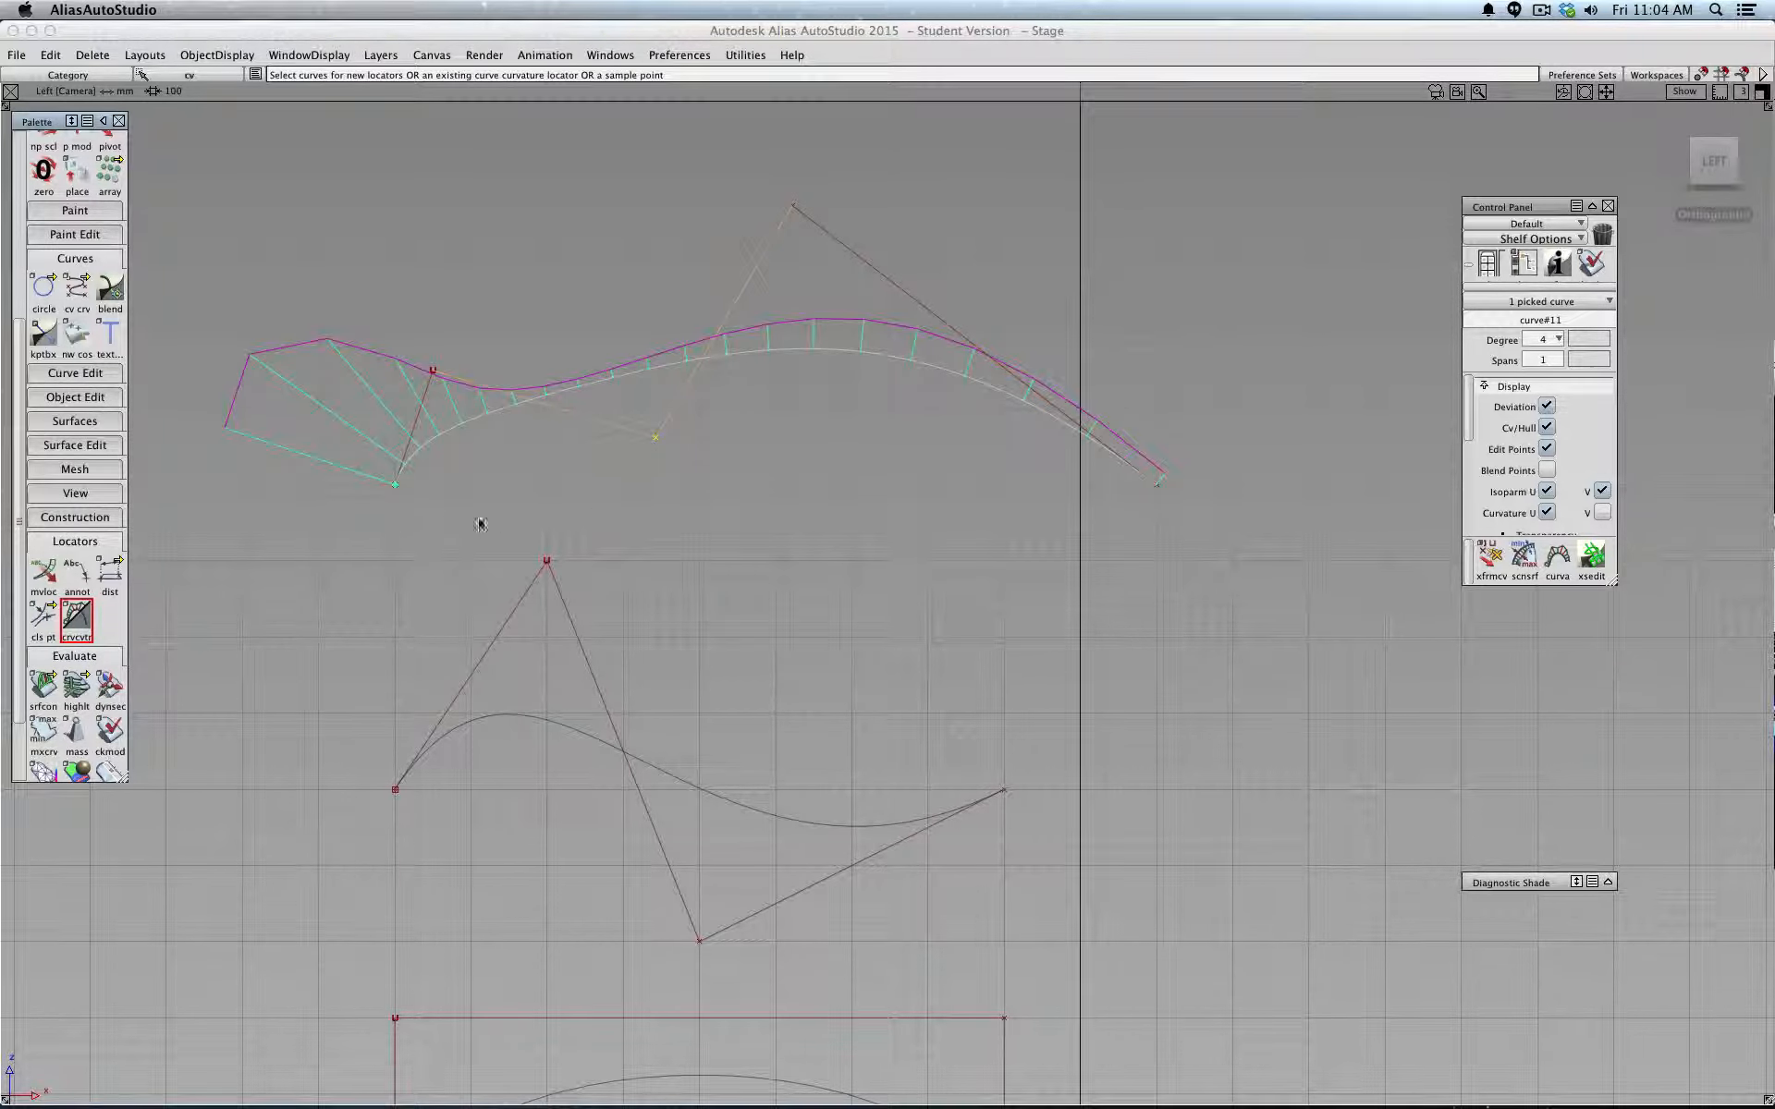
pyautogui.moveTo(480, 521); pyautogui.dragTo(902, 524)
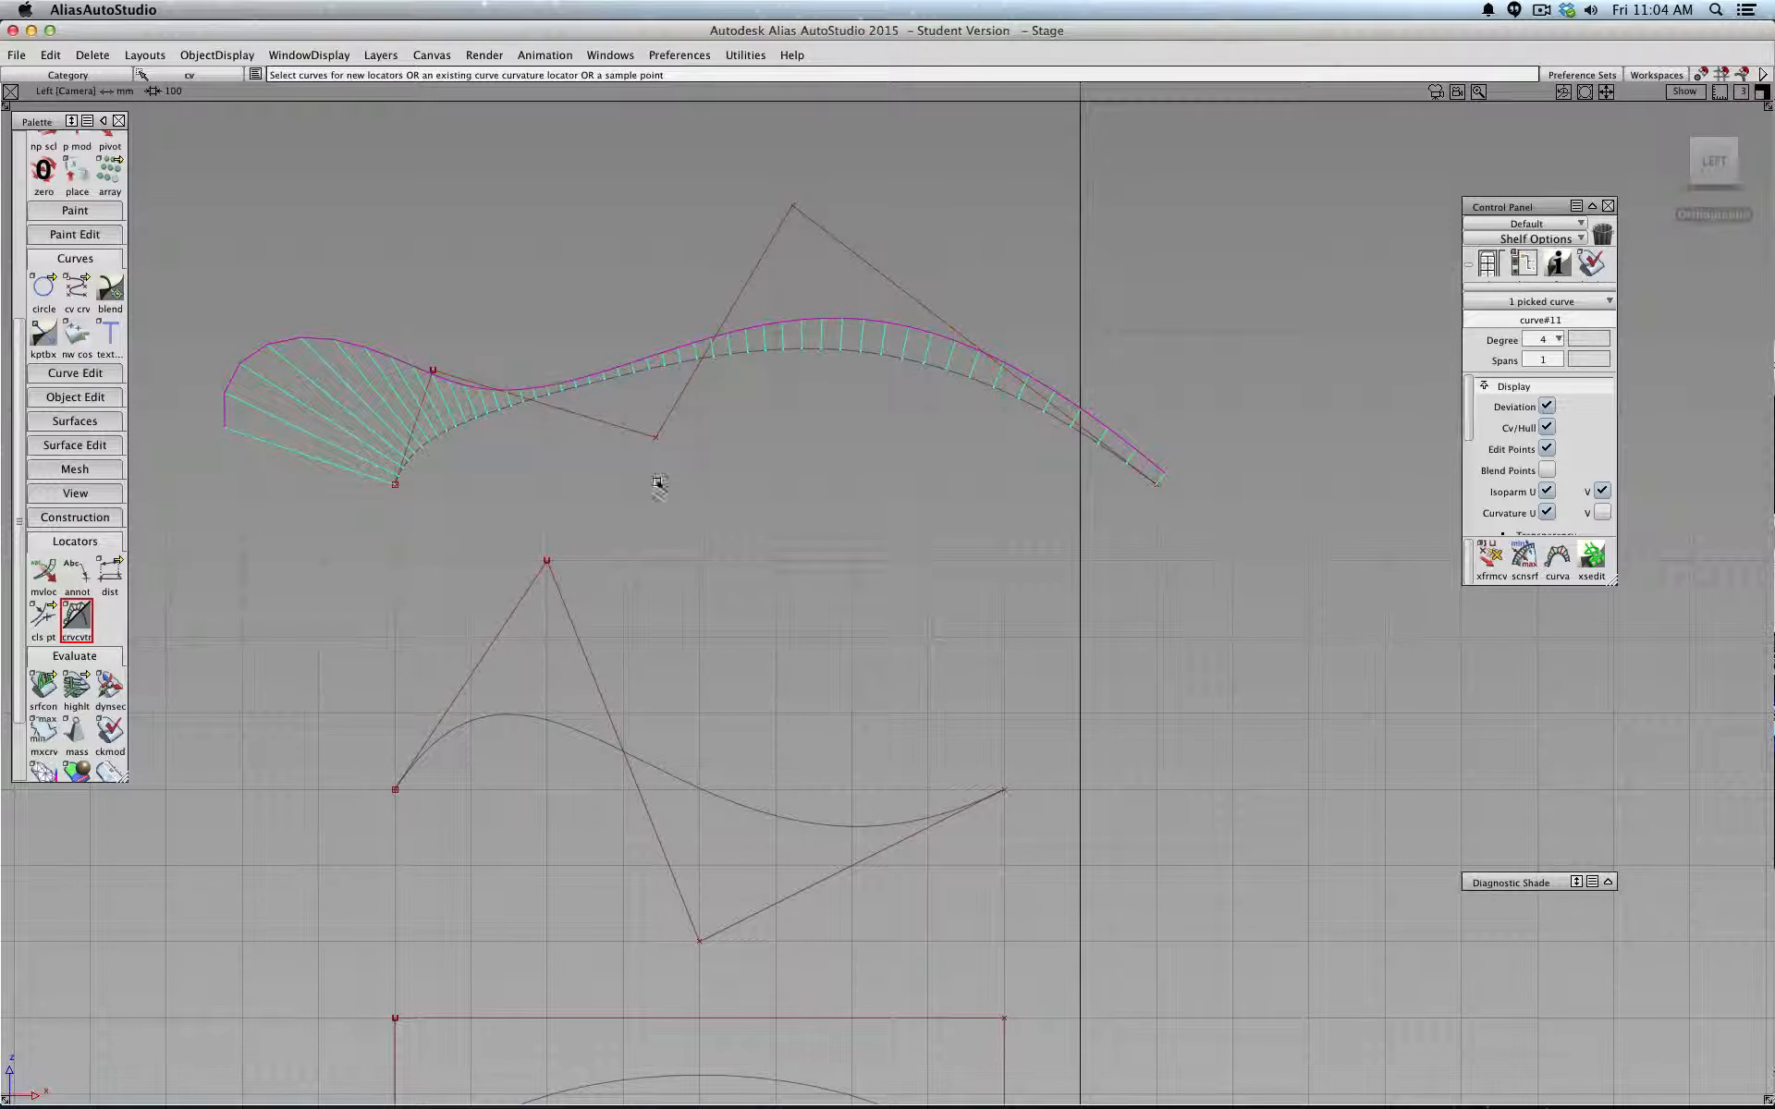
# - Move the top curve's third CV up and toward the start, and level the fourth CV with it to smooth the curvature comb
pyautogui.scroll(10, 102, 342)
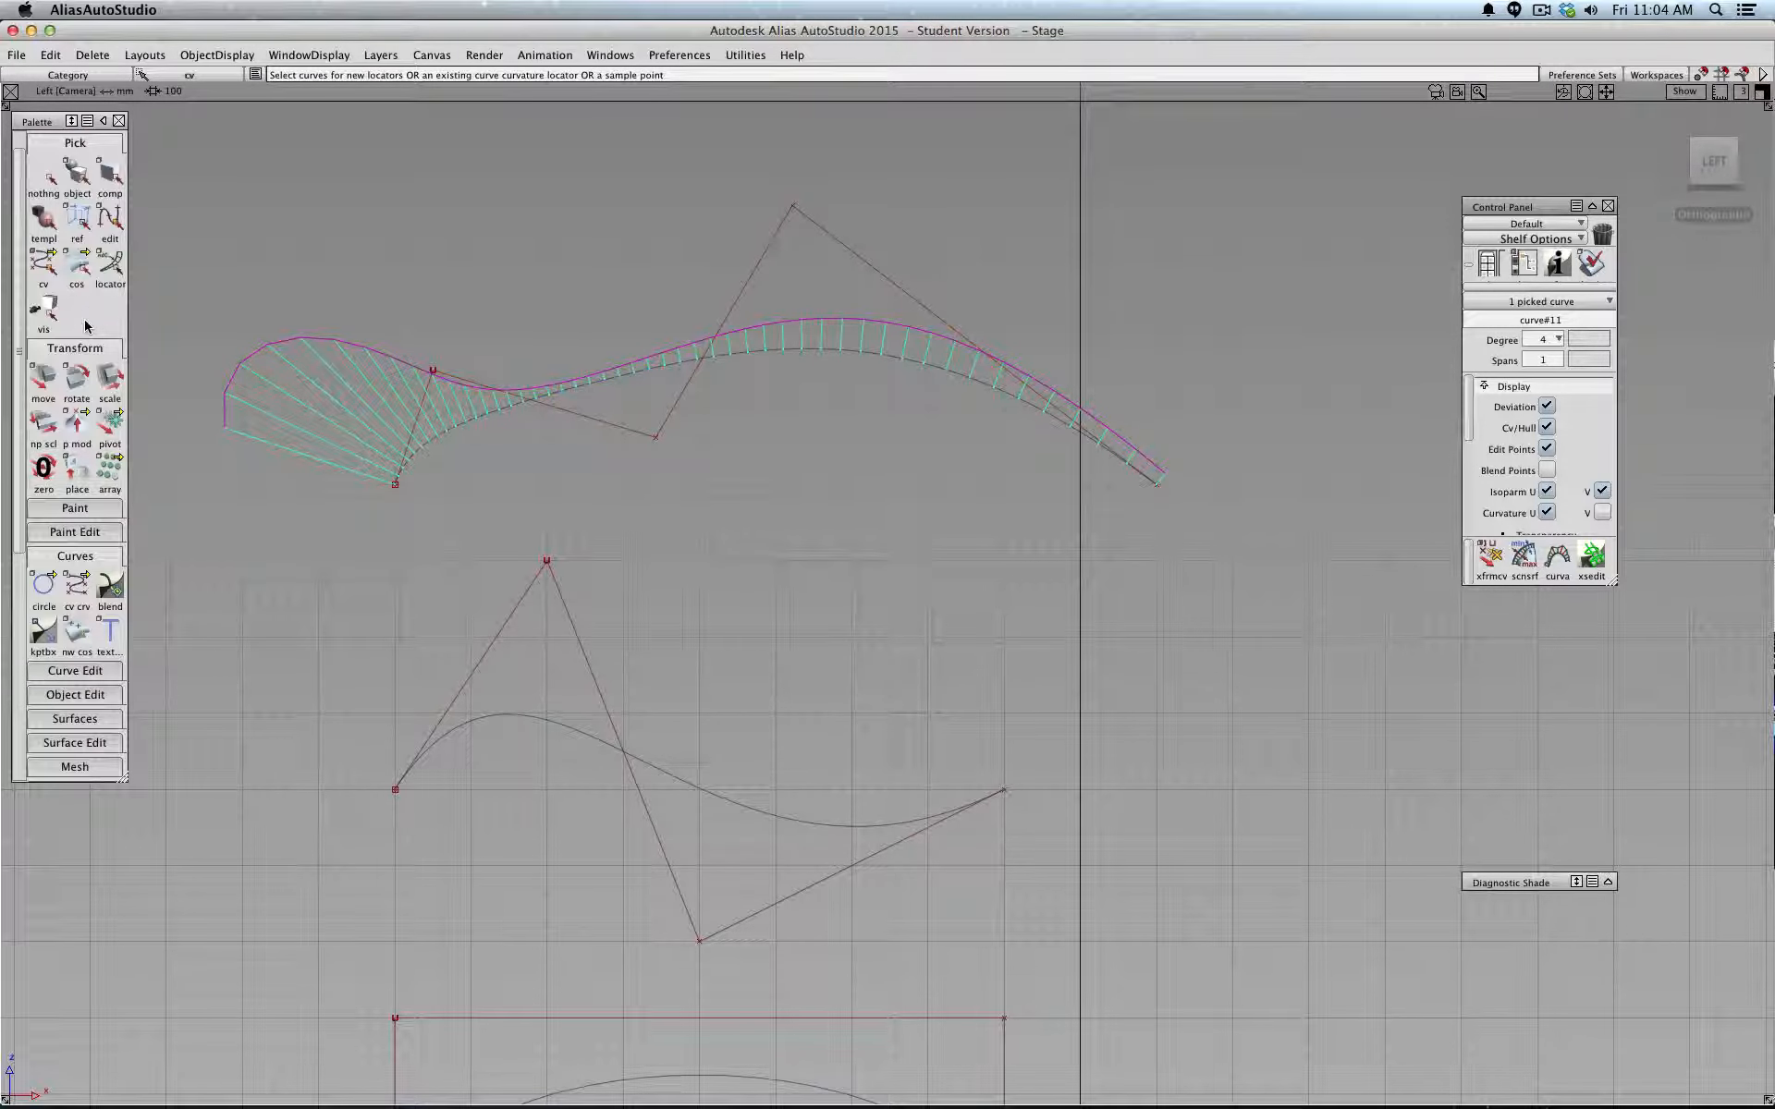
pyautogui.click(647, 463)
pyautogui.click(657, 436)
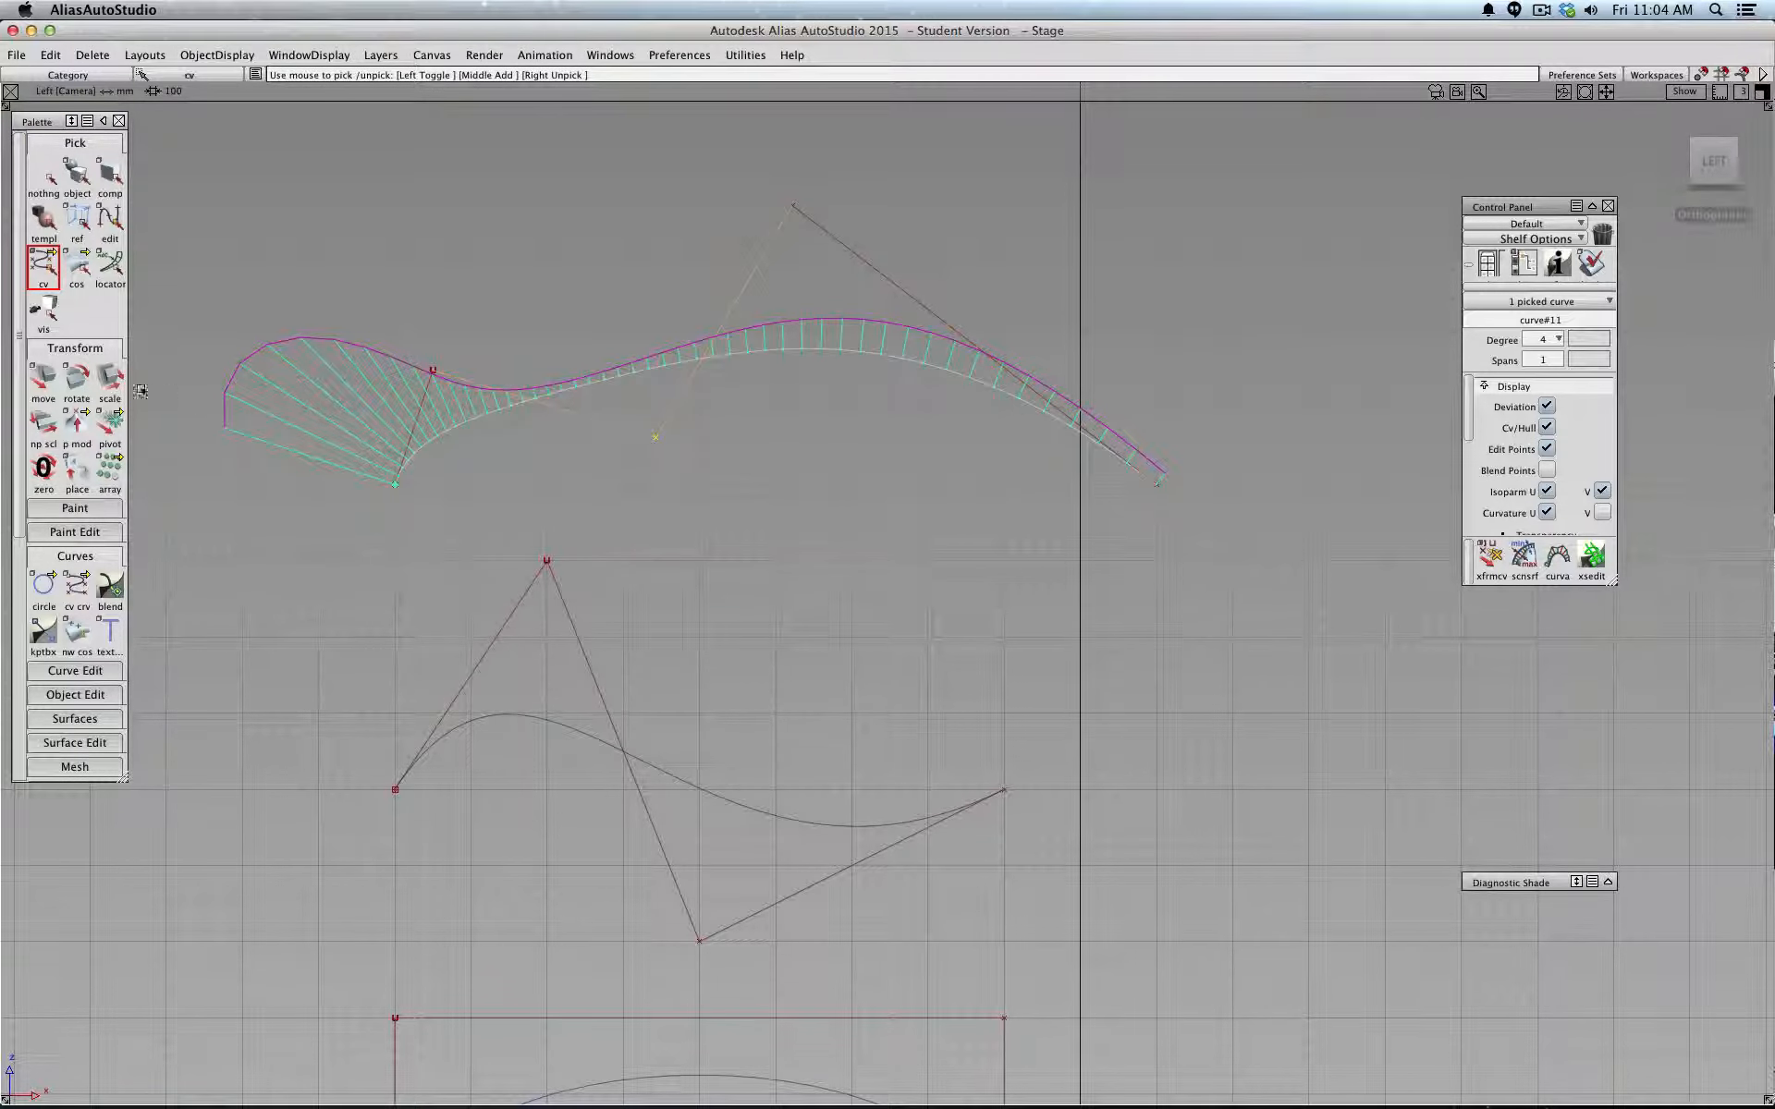
pyautogui.press('m')
pyautogui.moveTo(685, 519); pyautogui.dragTo(594, 326)
pyautogui.moveTo(597, 412)
pyautogui.mouseDown()
pyautogui.moveTo(586, 373)
pyautogui.moveTo(610, 404)
pyautogui.moveTo(554, 341)
pyautogui.moveTo(605, 388)
pyautogui.mouseUp()
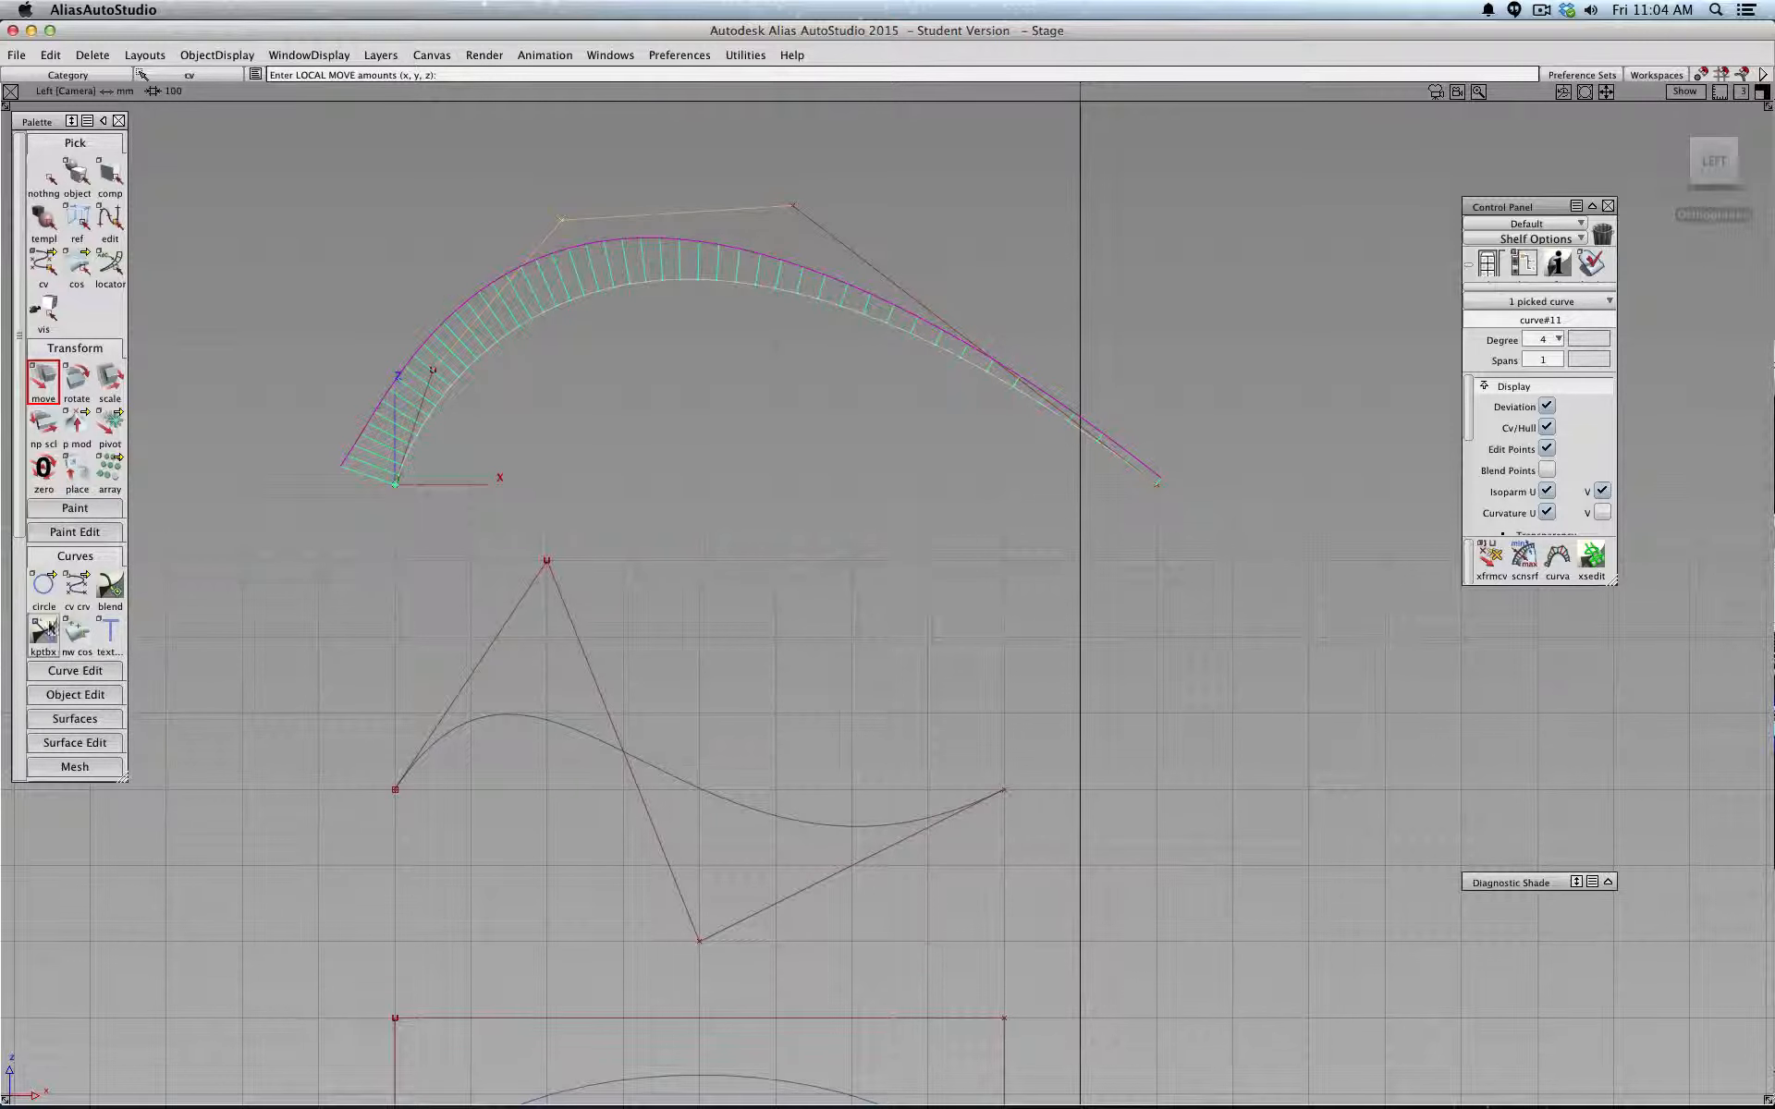
pyautogui.scroll(-3, 46, 633)
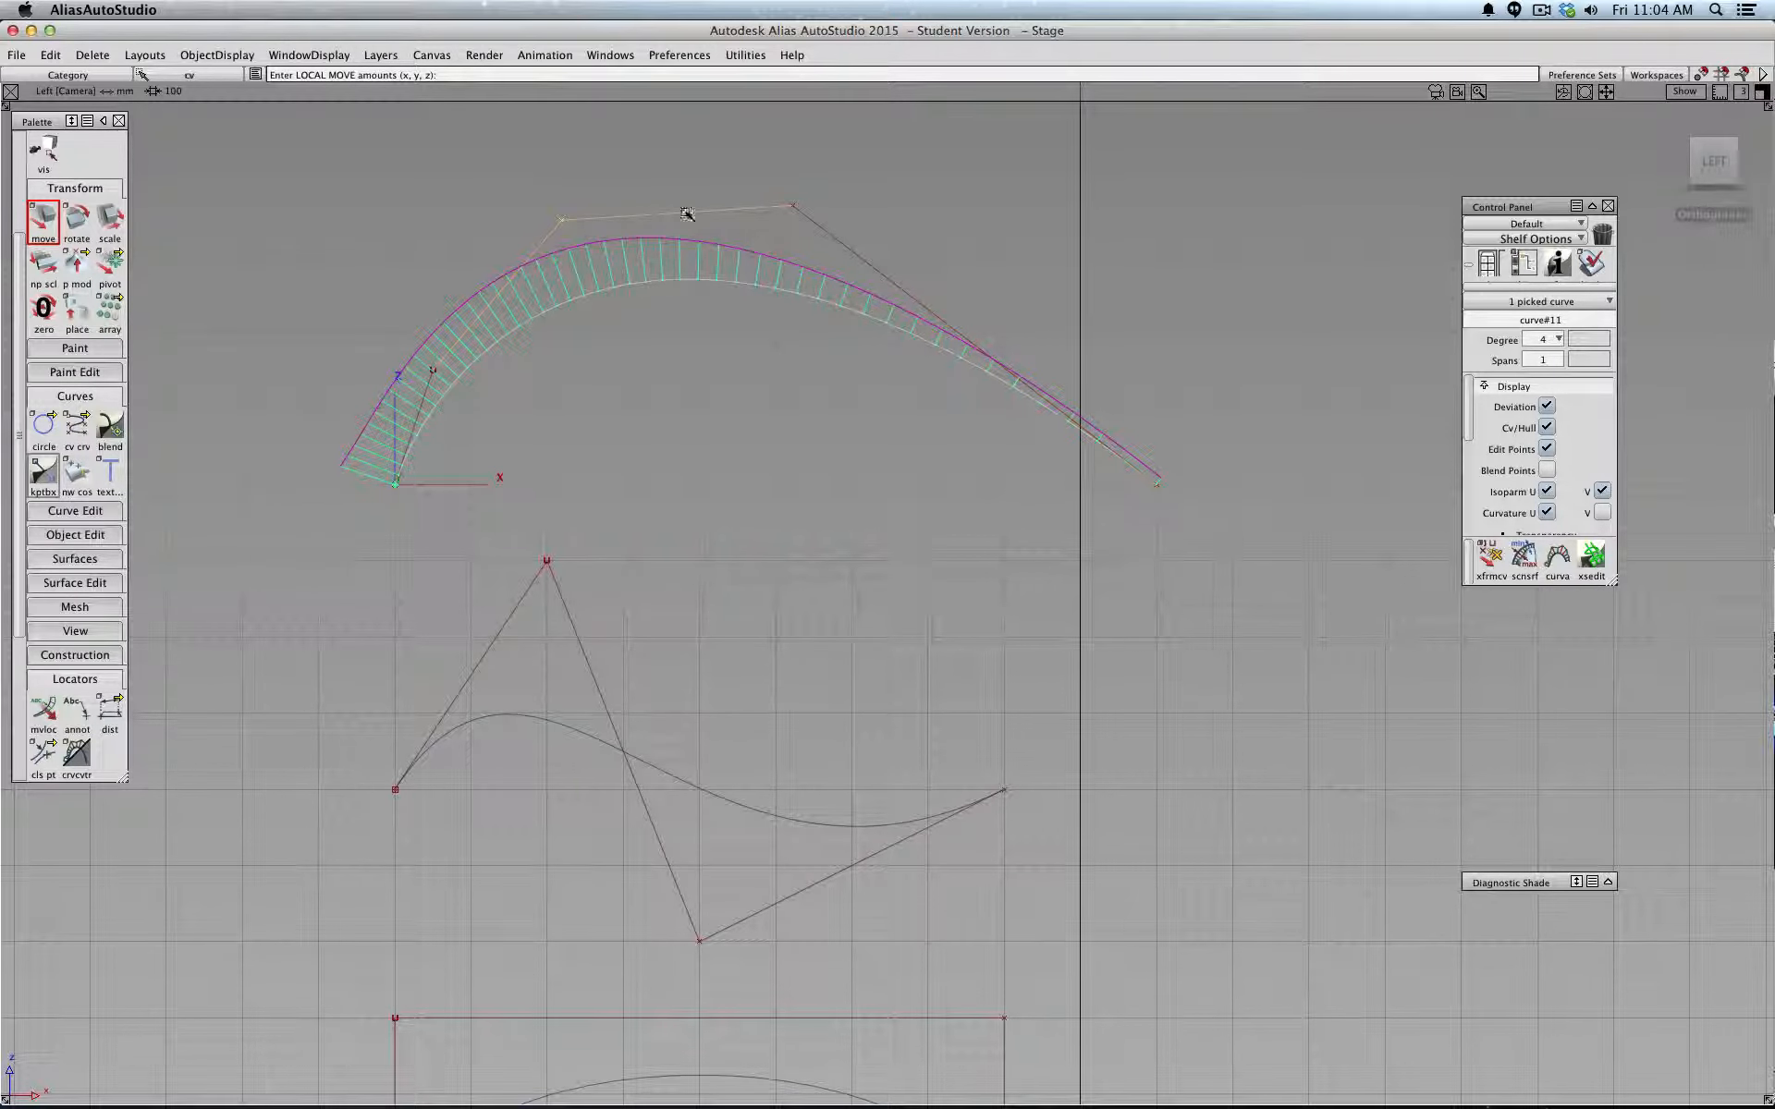
pyautogui.moveTo(801, 217); pyautogui.dragTo(844, 237)
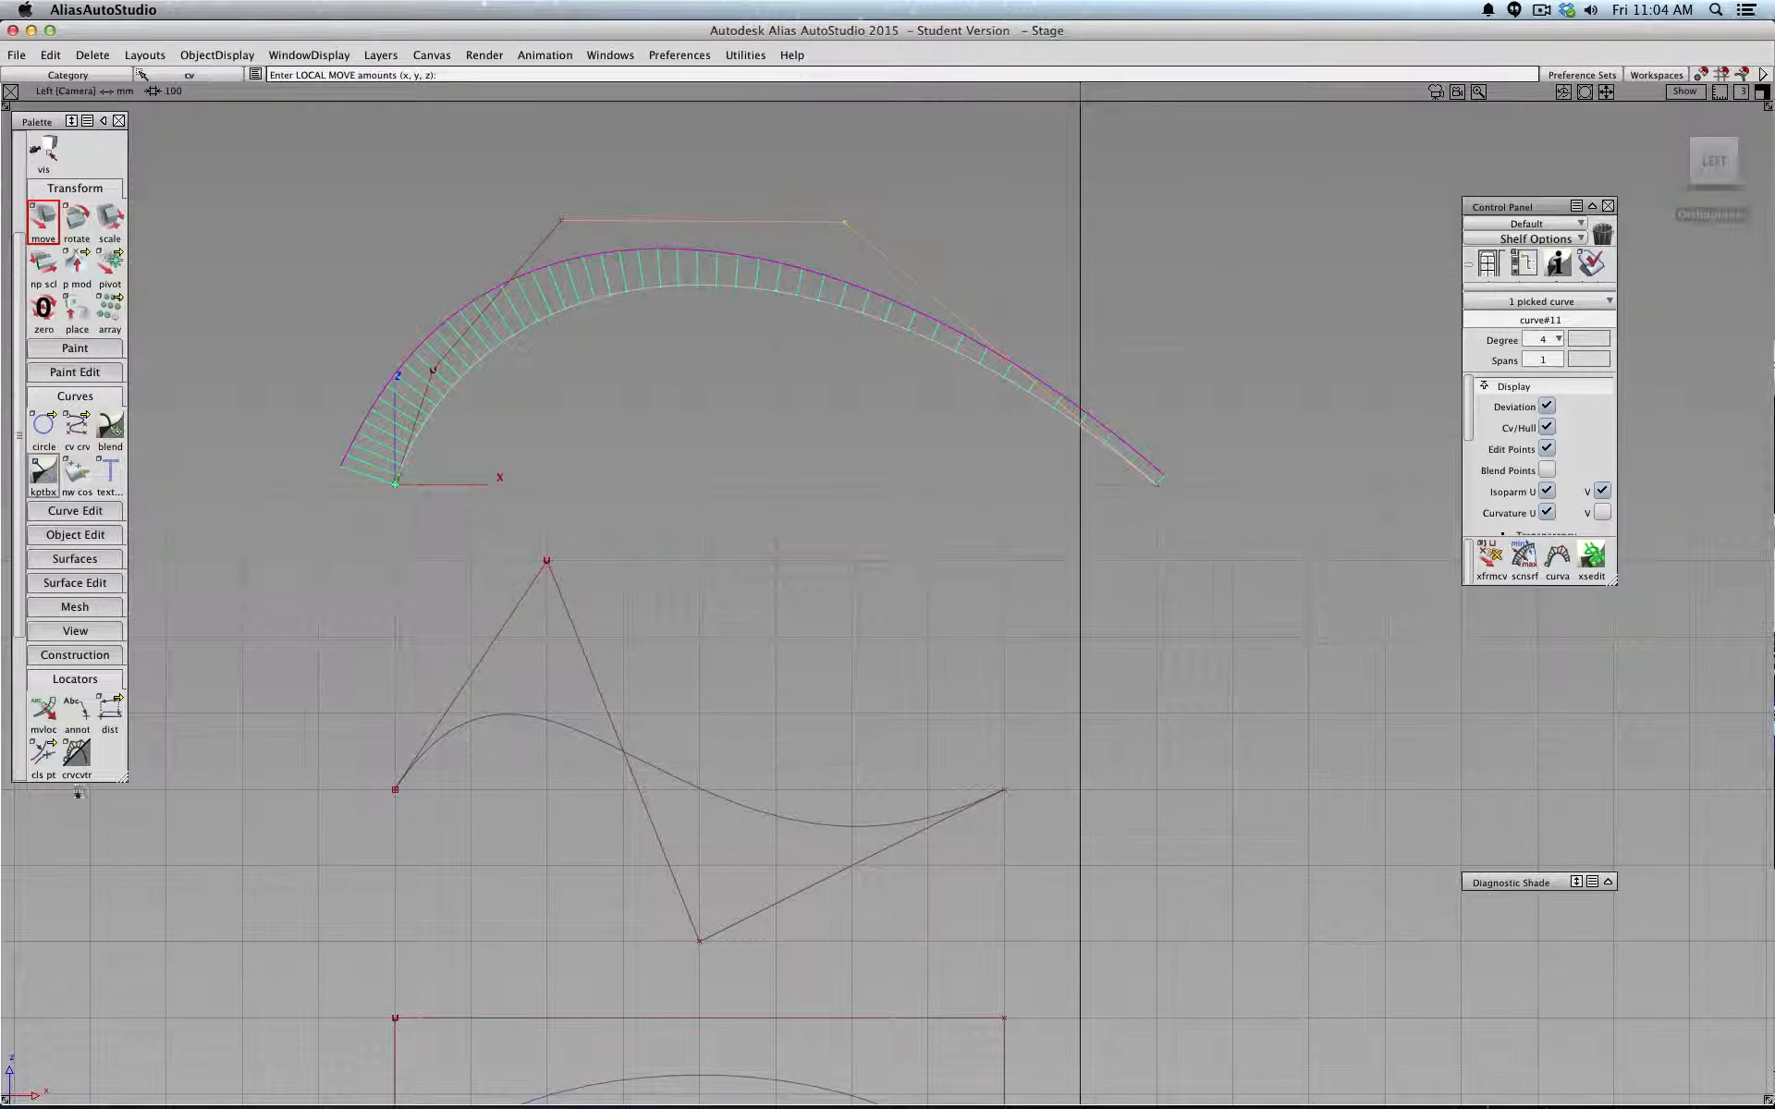
# - Add a curvature locator to the middle S-shaped curve and increase the sampling density of its comb
pyautogui.click(76, 758)
pyautogui.click(613, 731)
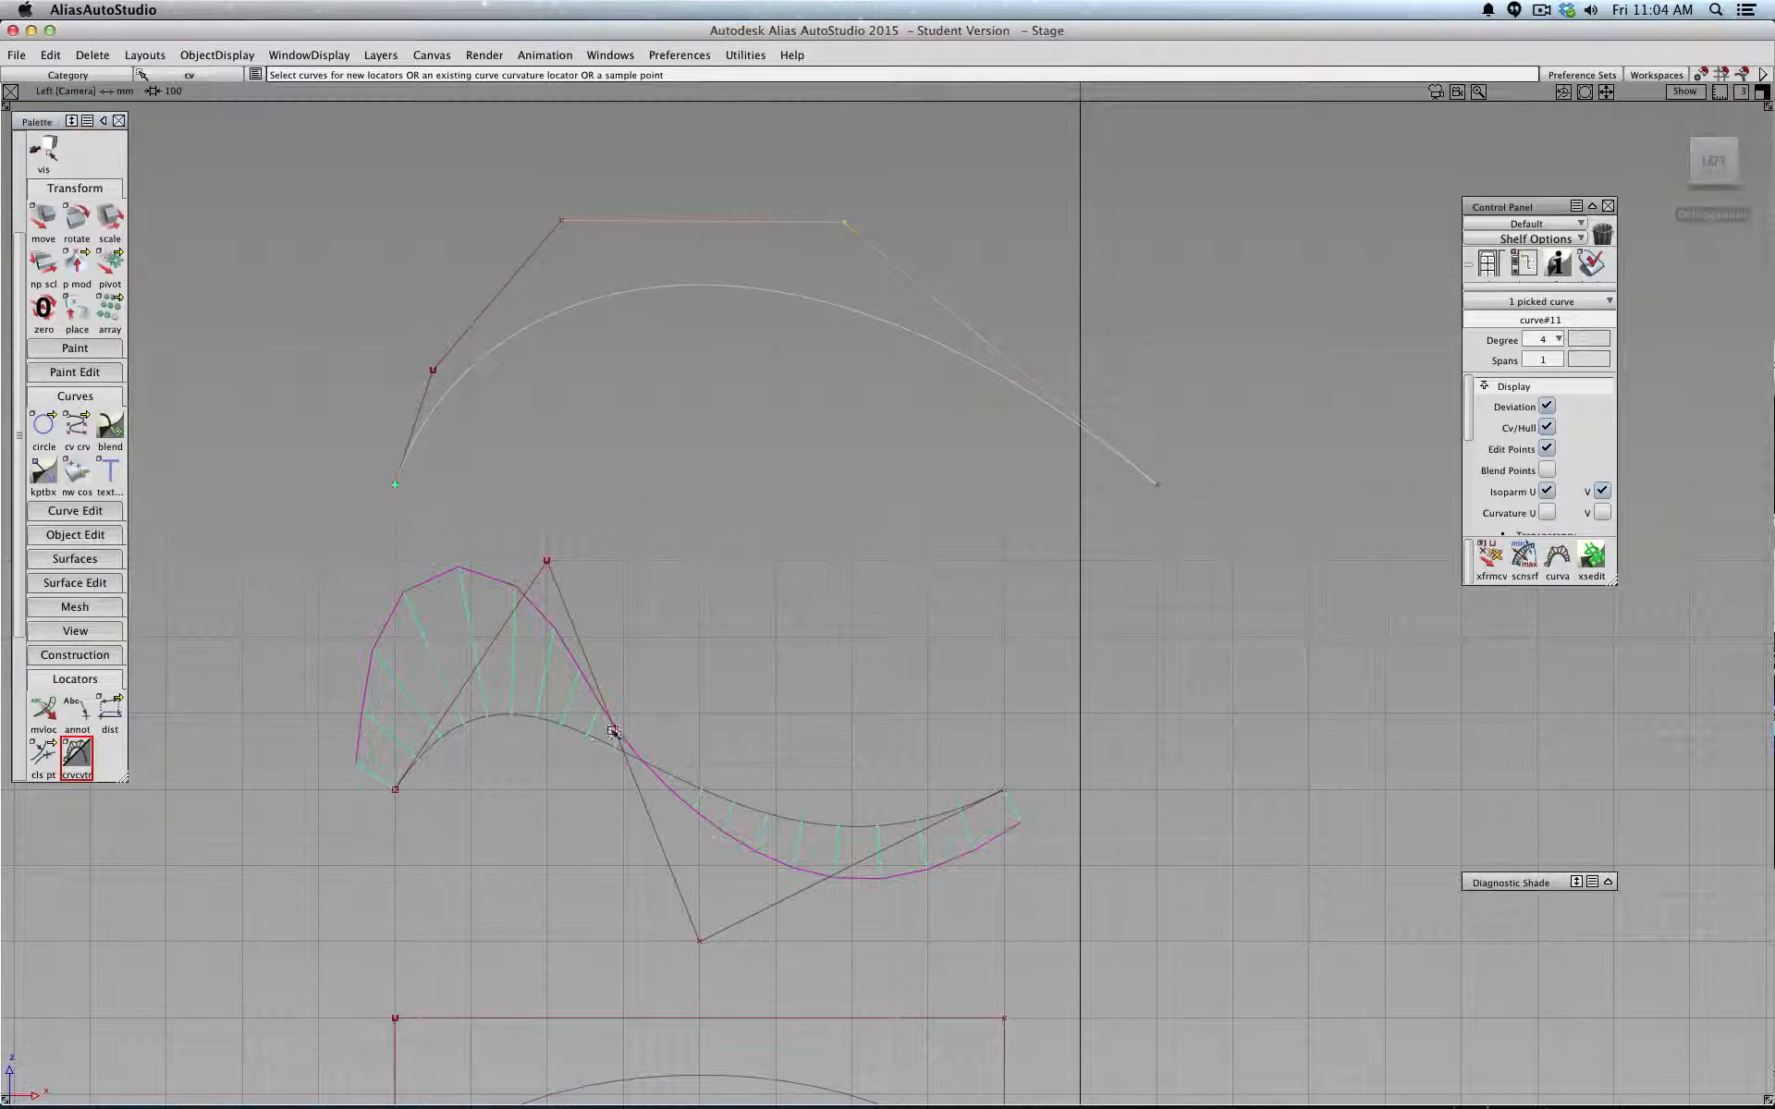
pyautogui.moveTo(773, 590); pyautogui.dragTo(1306, 624, button='middle')
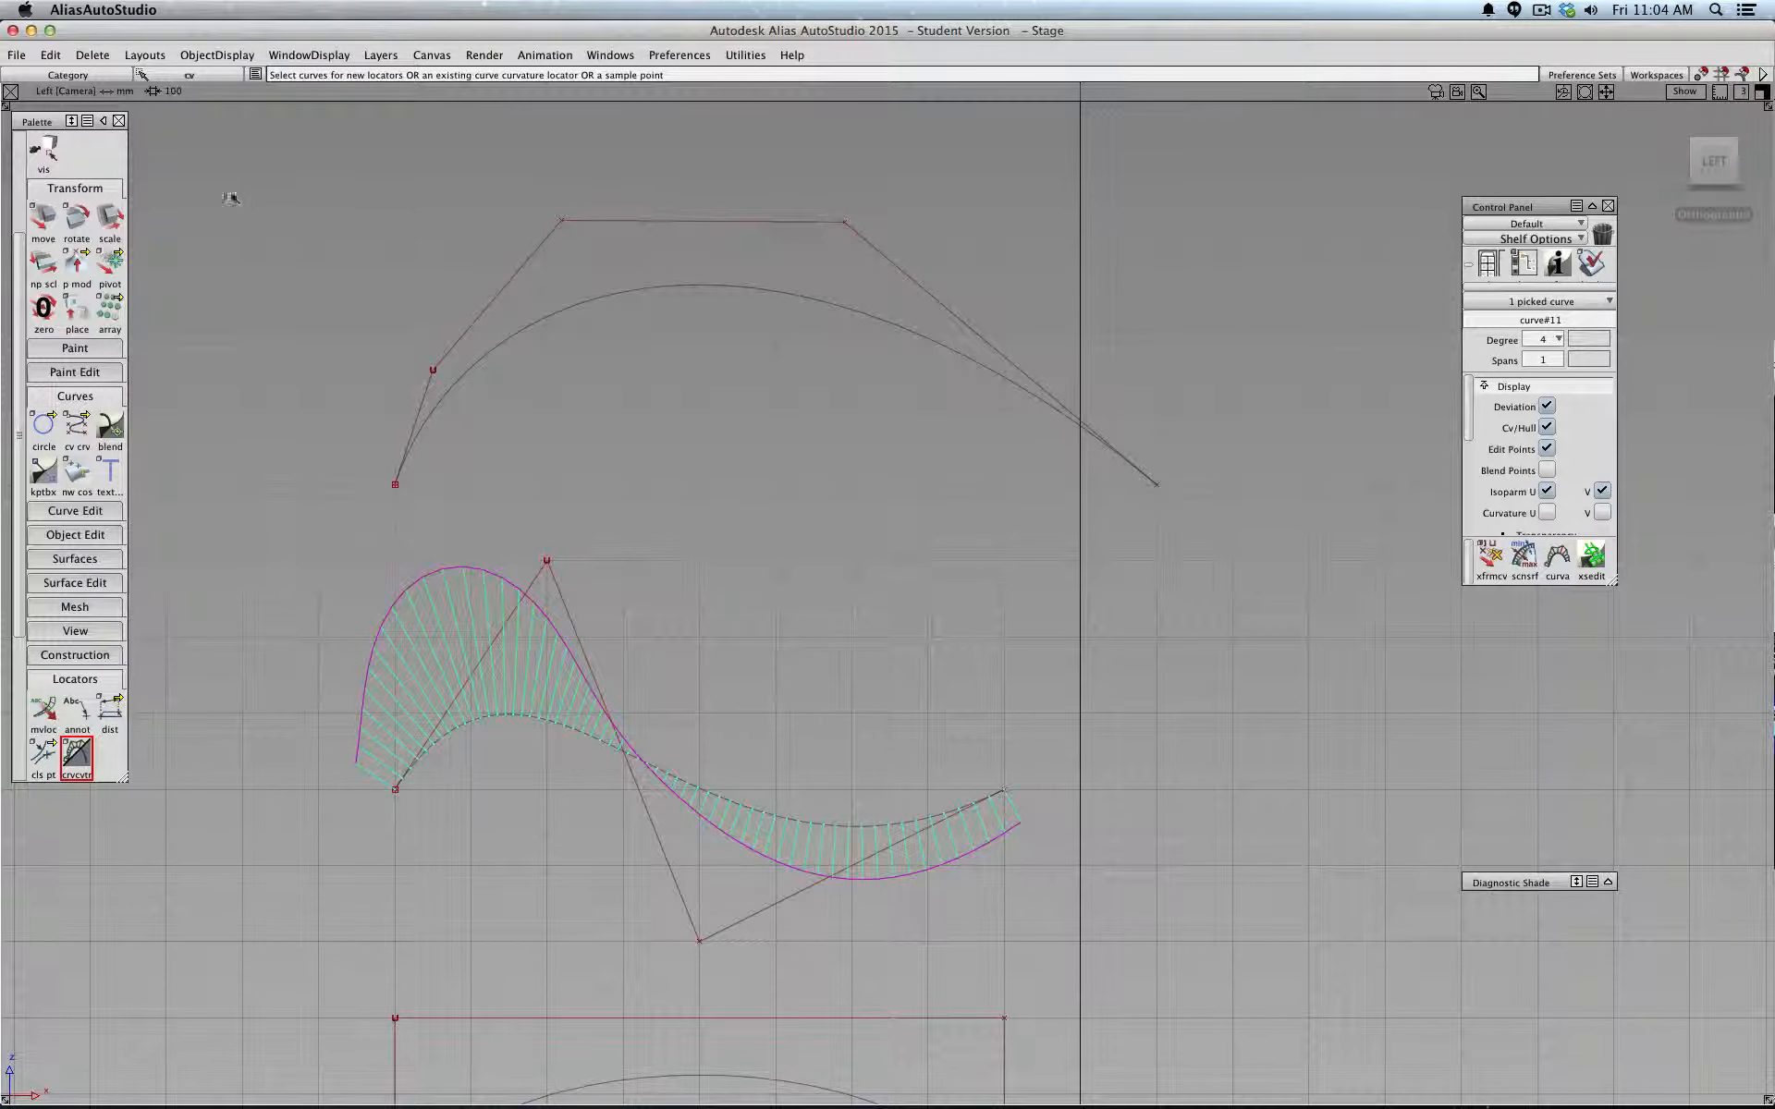
# - Reduce the top curve's degree to 2 in the left view and accept the rebuild
pyautogui.keyDown('alt'); pyautogui.keyDown('shift'); pyautogui.moveTo(328, 303); pyautogui.dragTo(293, 253, button='right'); pyautogui.keyUp('shift'); pyautogui.keyUp('alt')
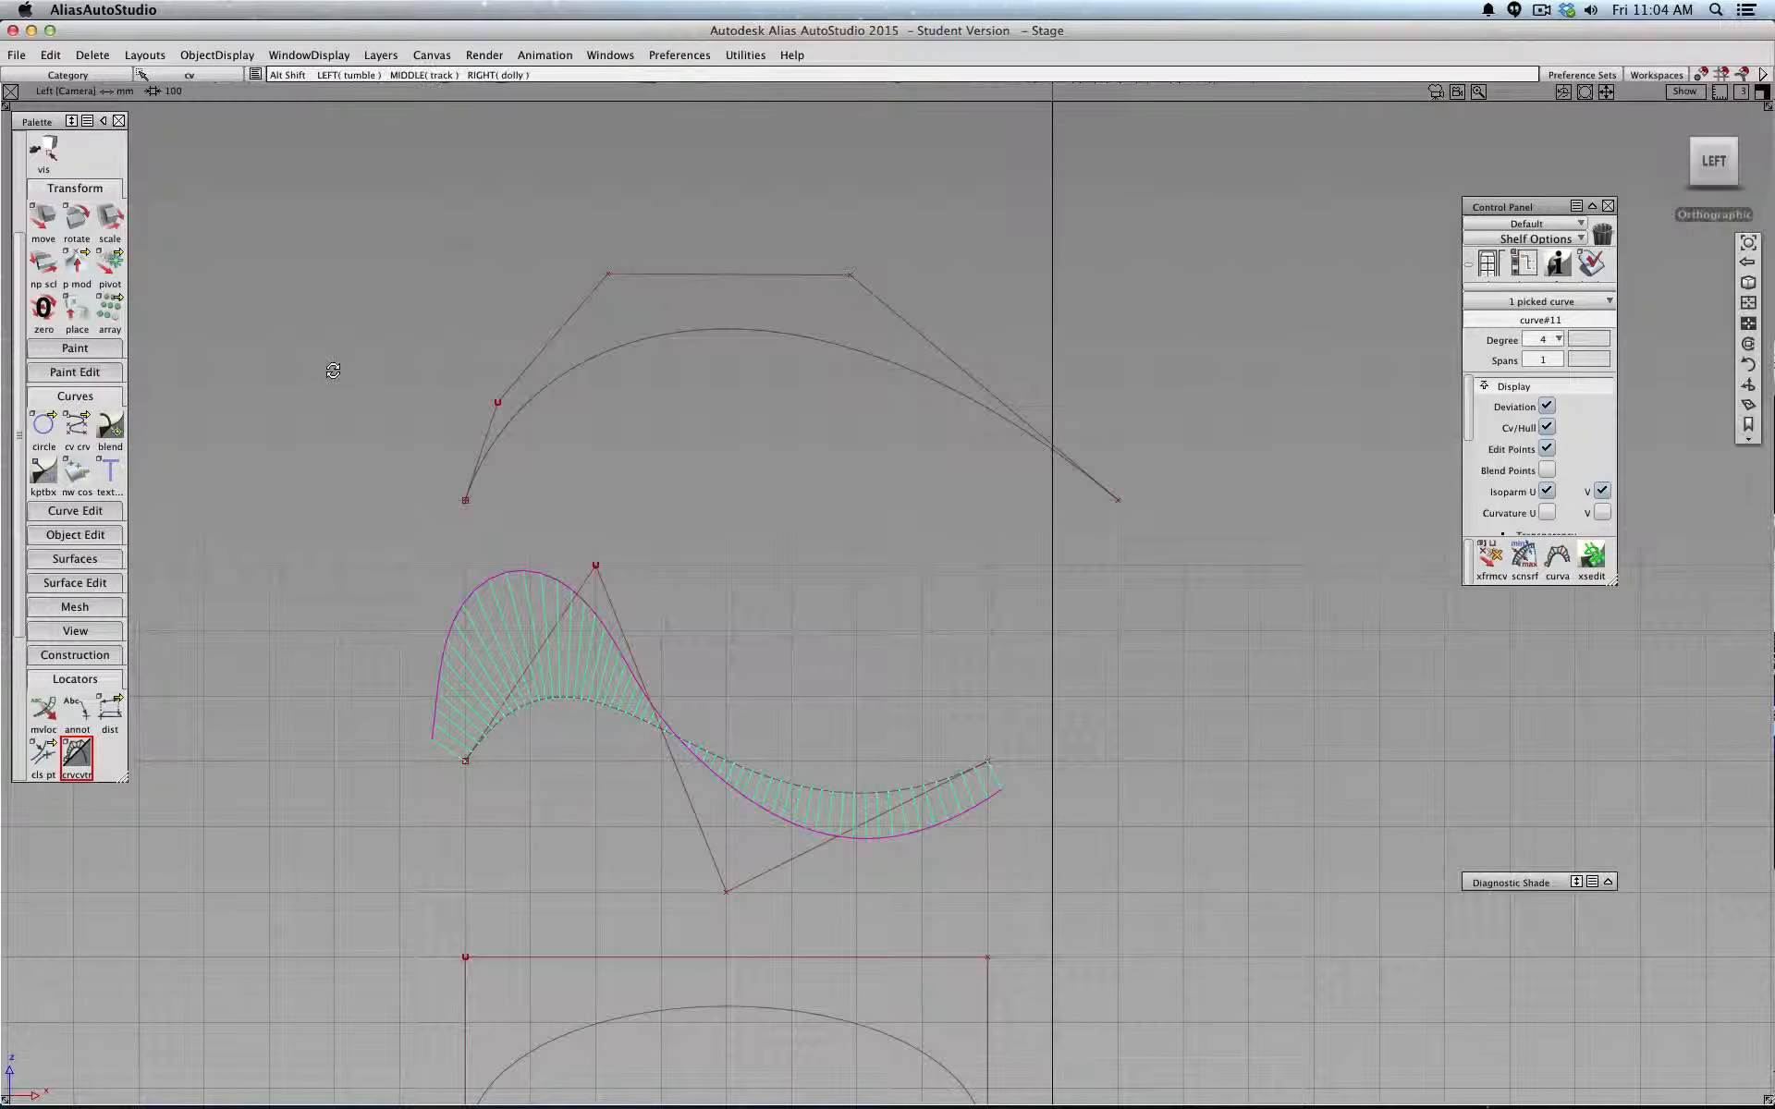
pyautogui.keyDown('alt'); pyautogui.keyDown('shift'); pyautogui.moveTo(332, 370); pyautogui.dragTo(333, 364); pyautogui.keyUp('shift'); pyautogui.keyUp('alt')
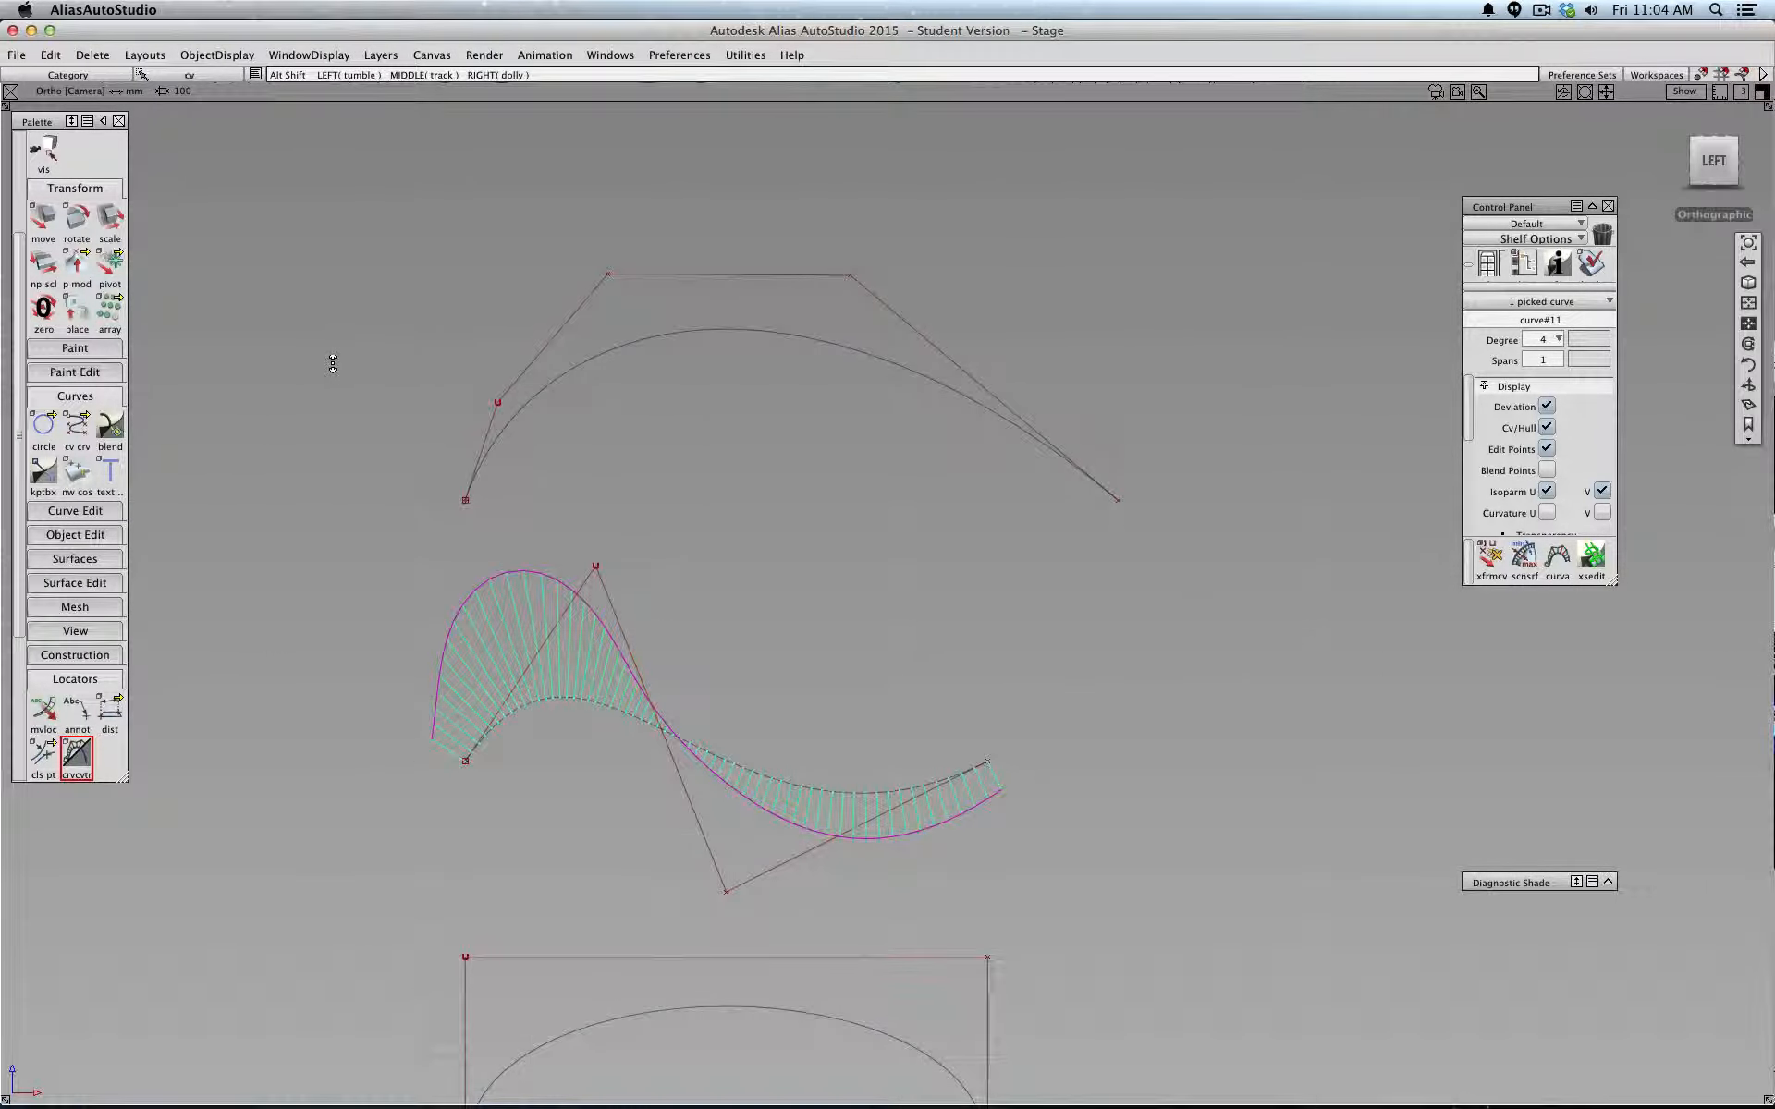
pyautogui.click(1709, 166)
pyautogui.keyDown('ctrl'); pyautogui.keyDown('shift'); pyautogui.moveTo(779, 467); pyautogui.dragTo(780, 430); pyautogui.keyUp('shift'); pyautogui.keyUp('ctrl')
pyautogui.keyDown('ctrl'); pyautogui.keyDown('shift'); pyautogui.moveTo(773, 466); pyautogui.dragTo(775, 508); pyautogui.keyUp('shift'); pyautogui.keyUp('ctrl')
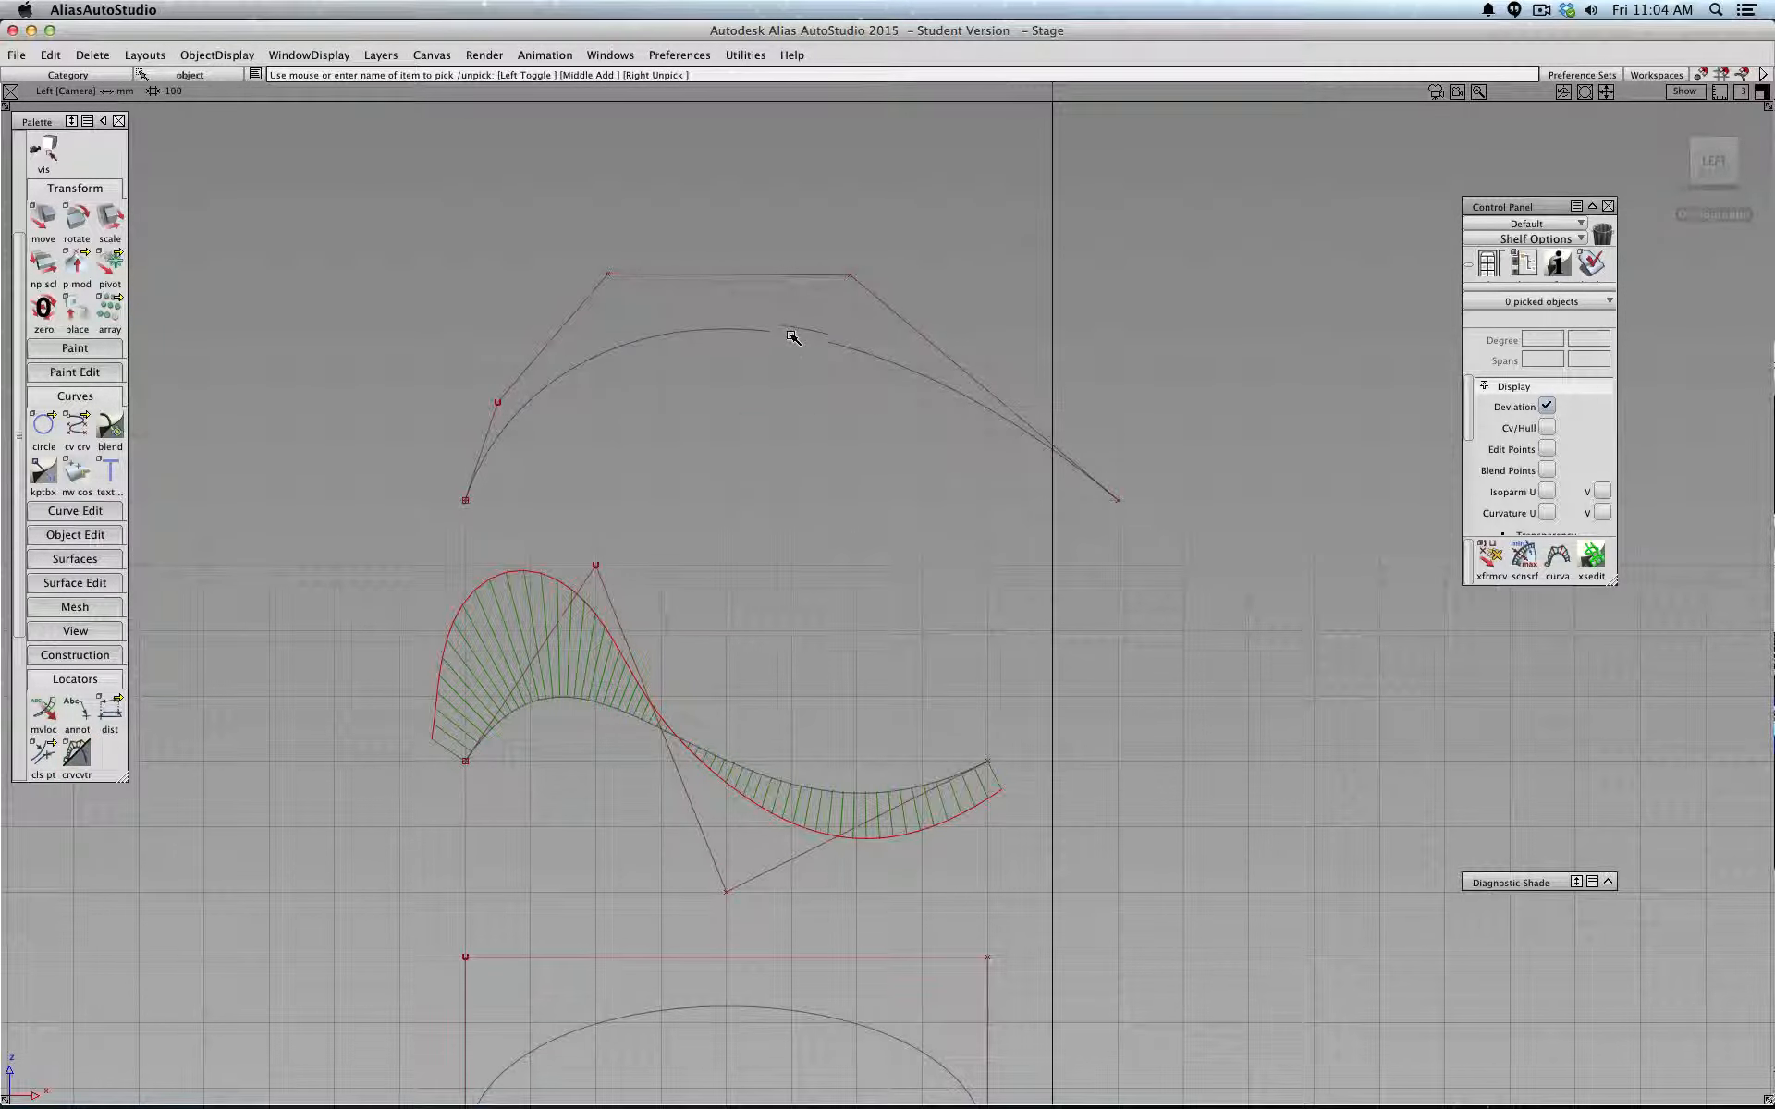
pyautogui.click(791, 335)
pyautogui.click(1558, 338)
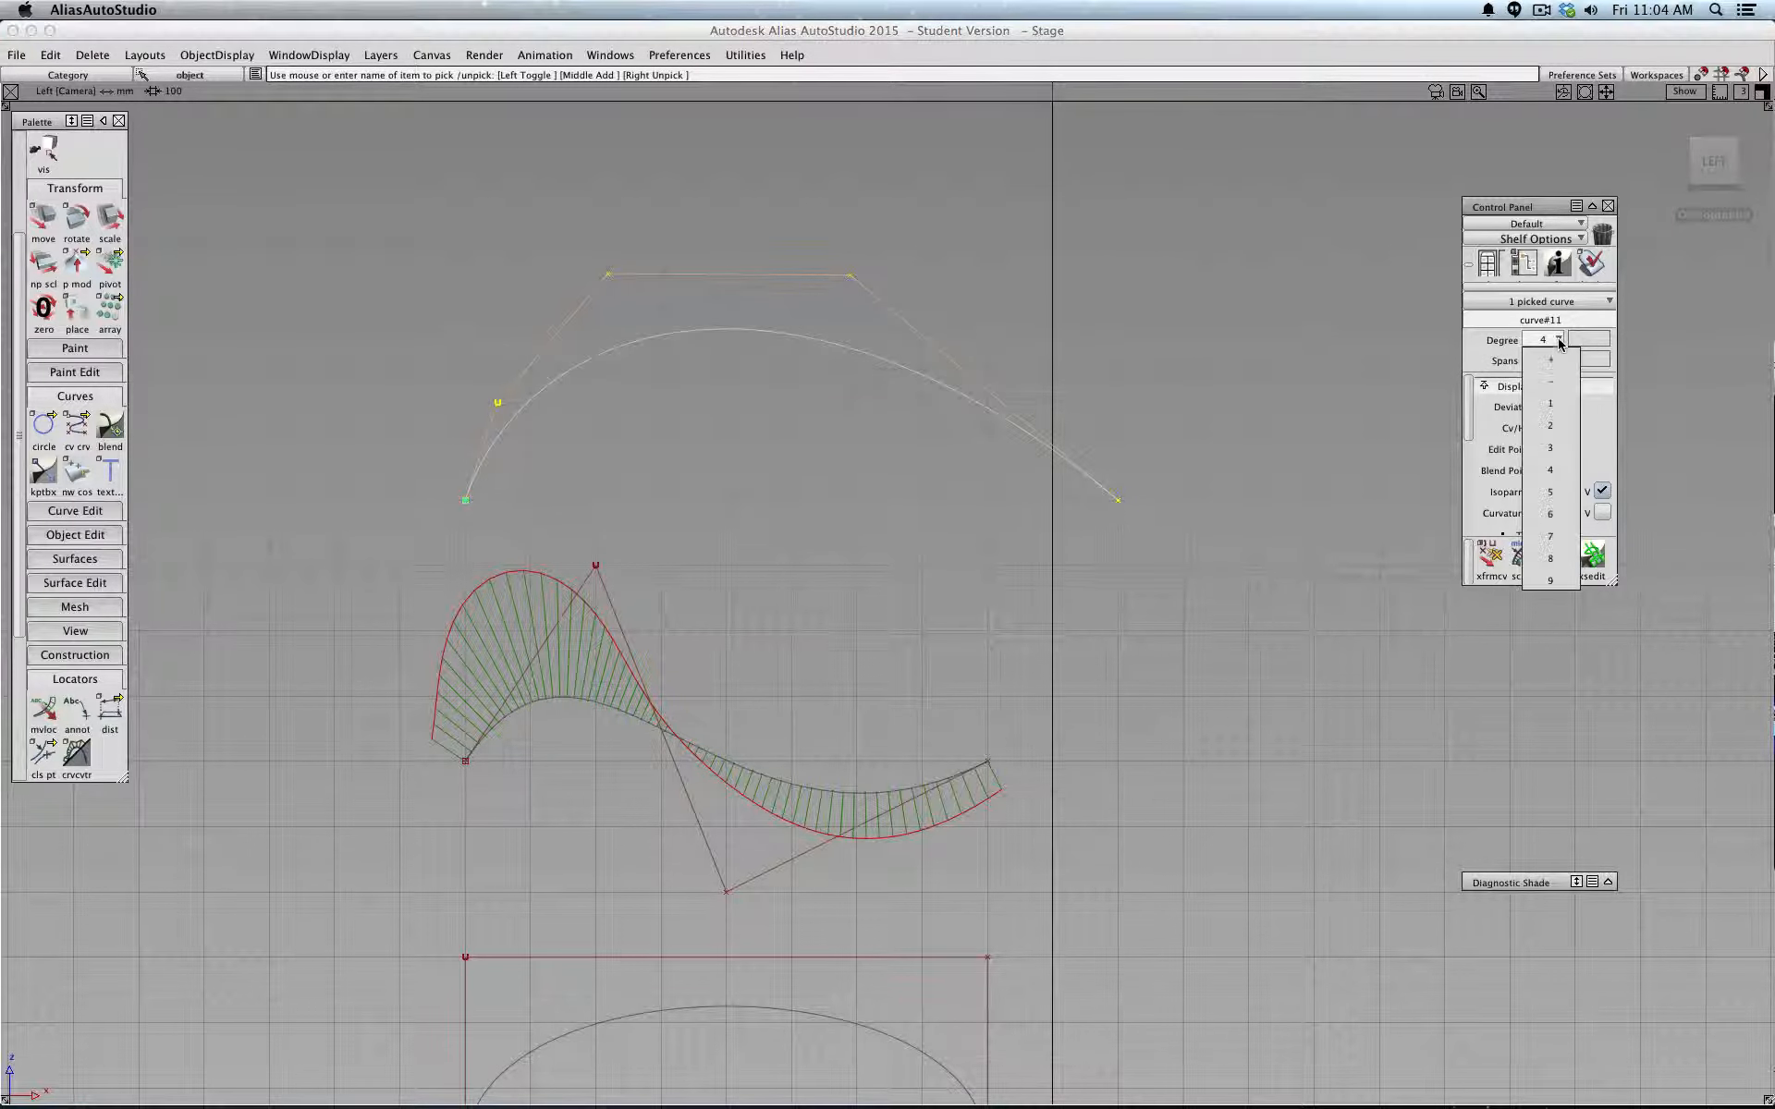
pyautogui.click(1560, 427)
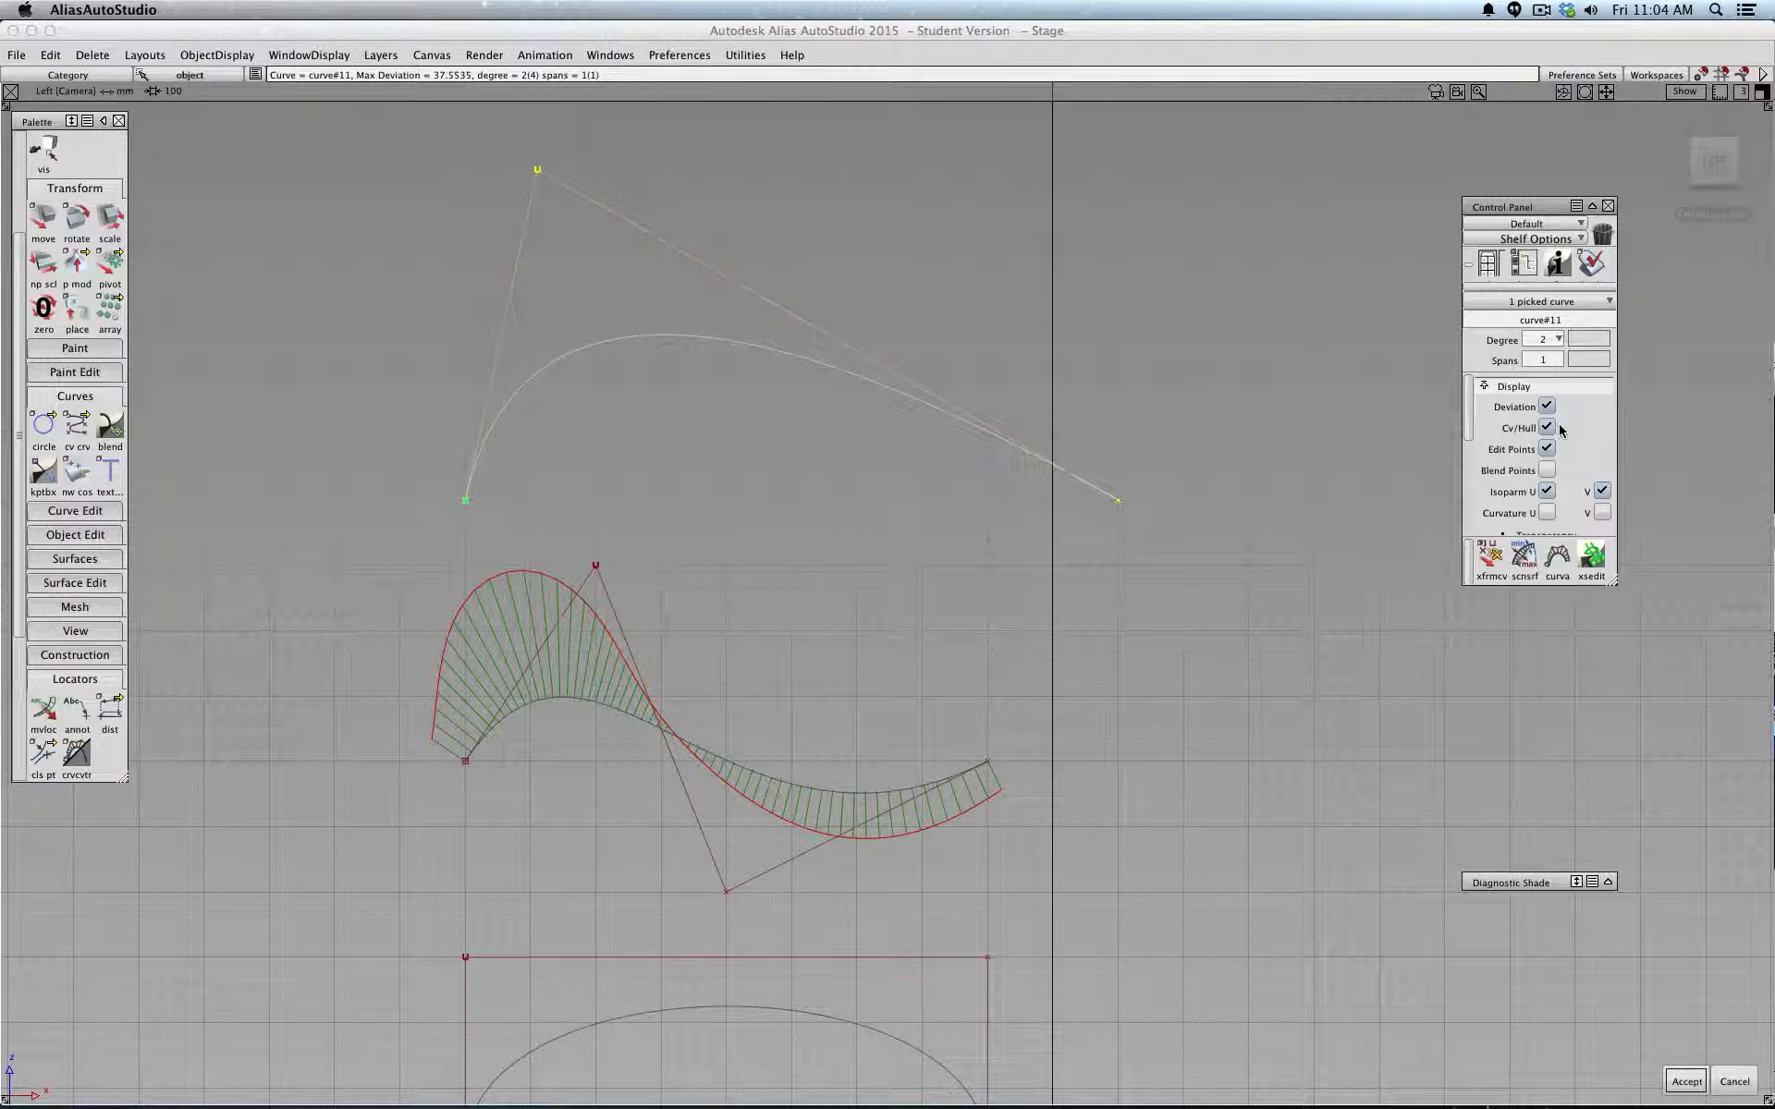
pyautogui.click(1684, 1081)
# - Add a densely sampled curvature locator to the top curve and raise the curve's degree to 3
pyautogui.click(74, 750)
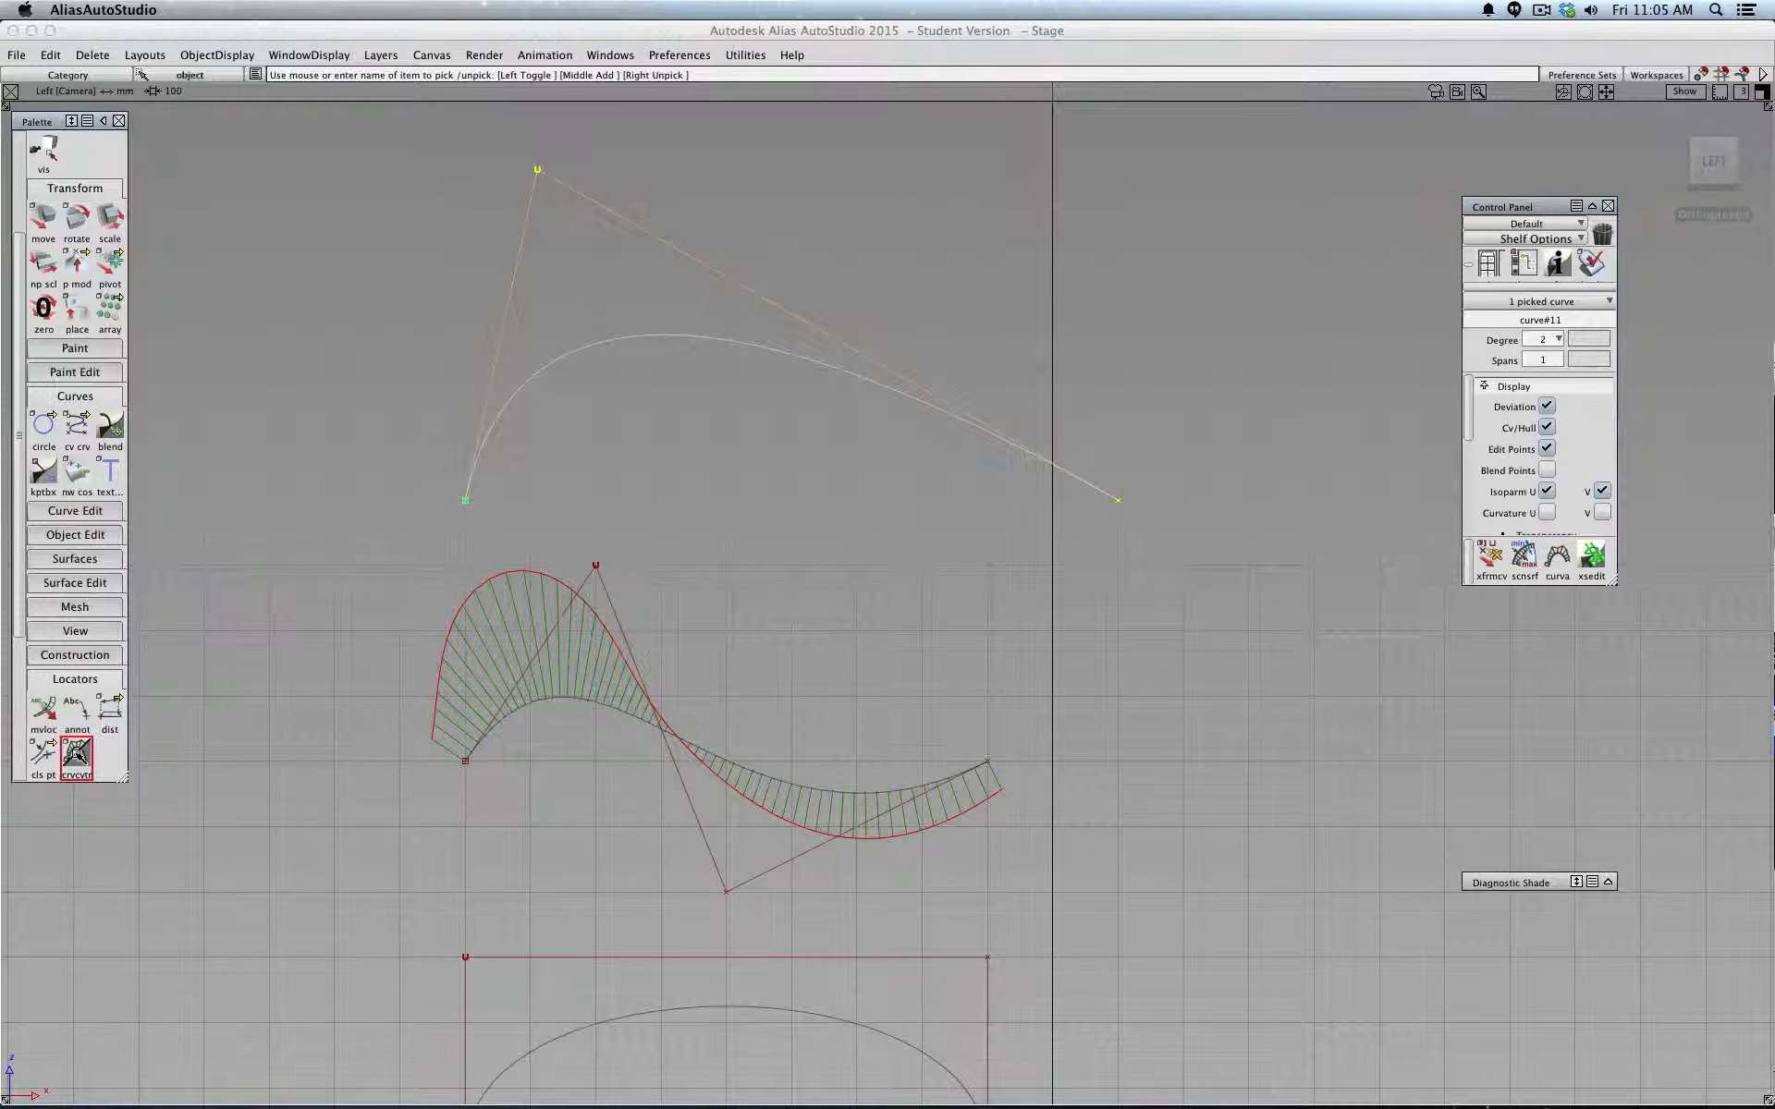
pyautogui.moveTo(706, 497); pyautogui.dragTo(954, 532, button='middle')
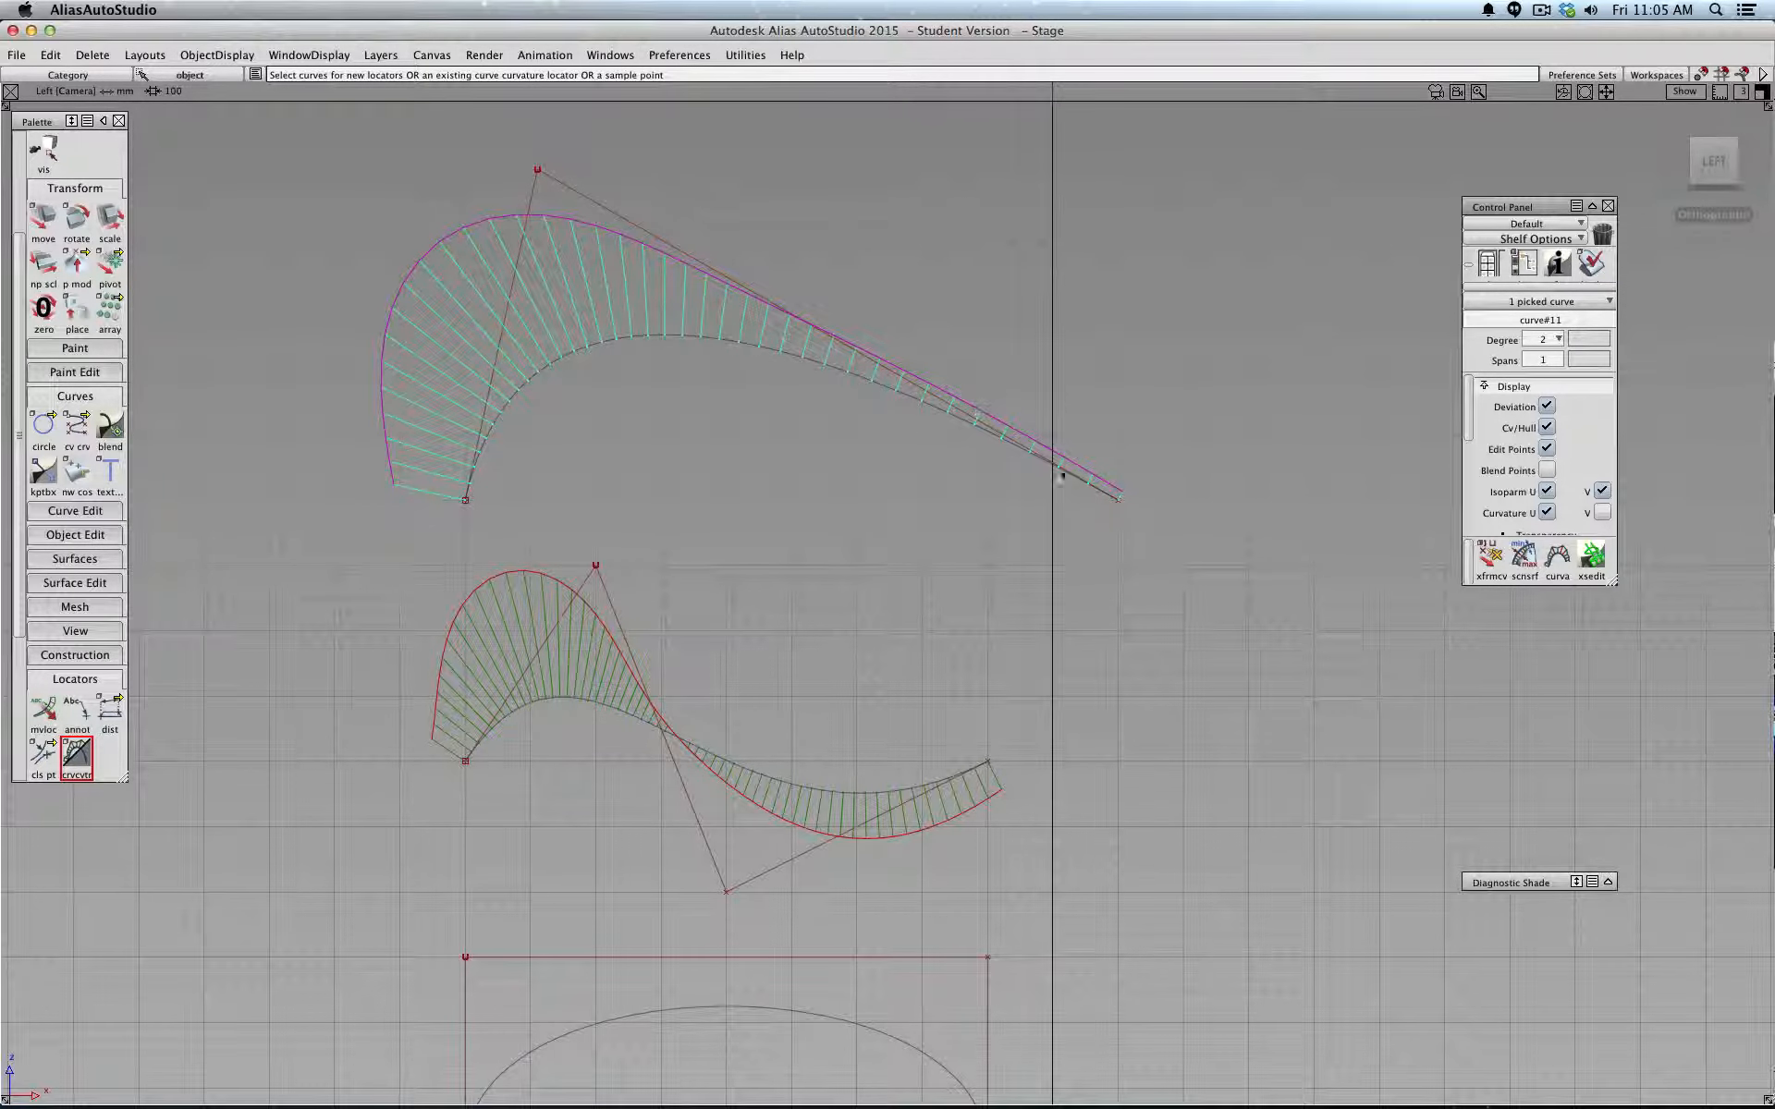
pyautogui.click(1560, 340)
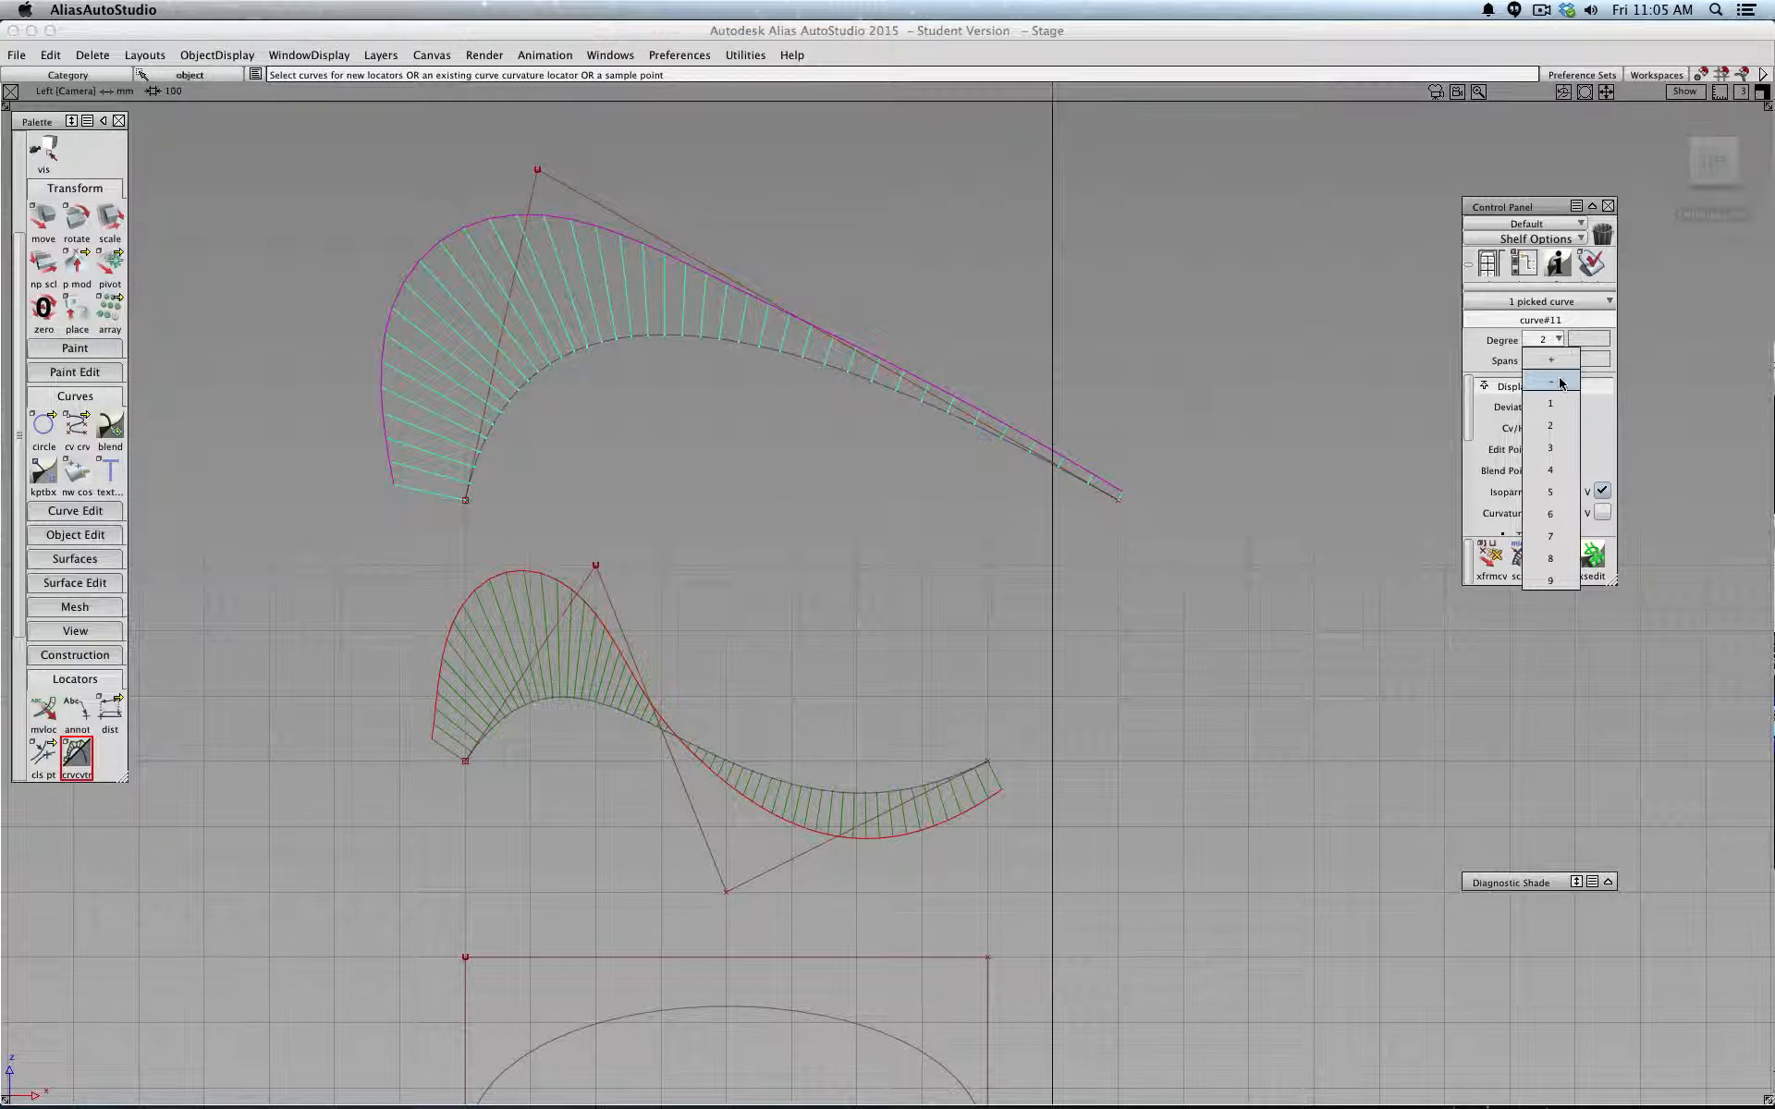
pyautogui.click(1561, 443)
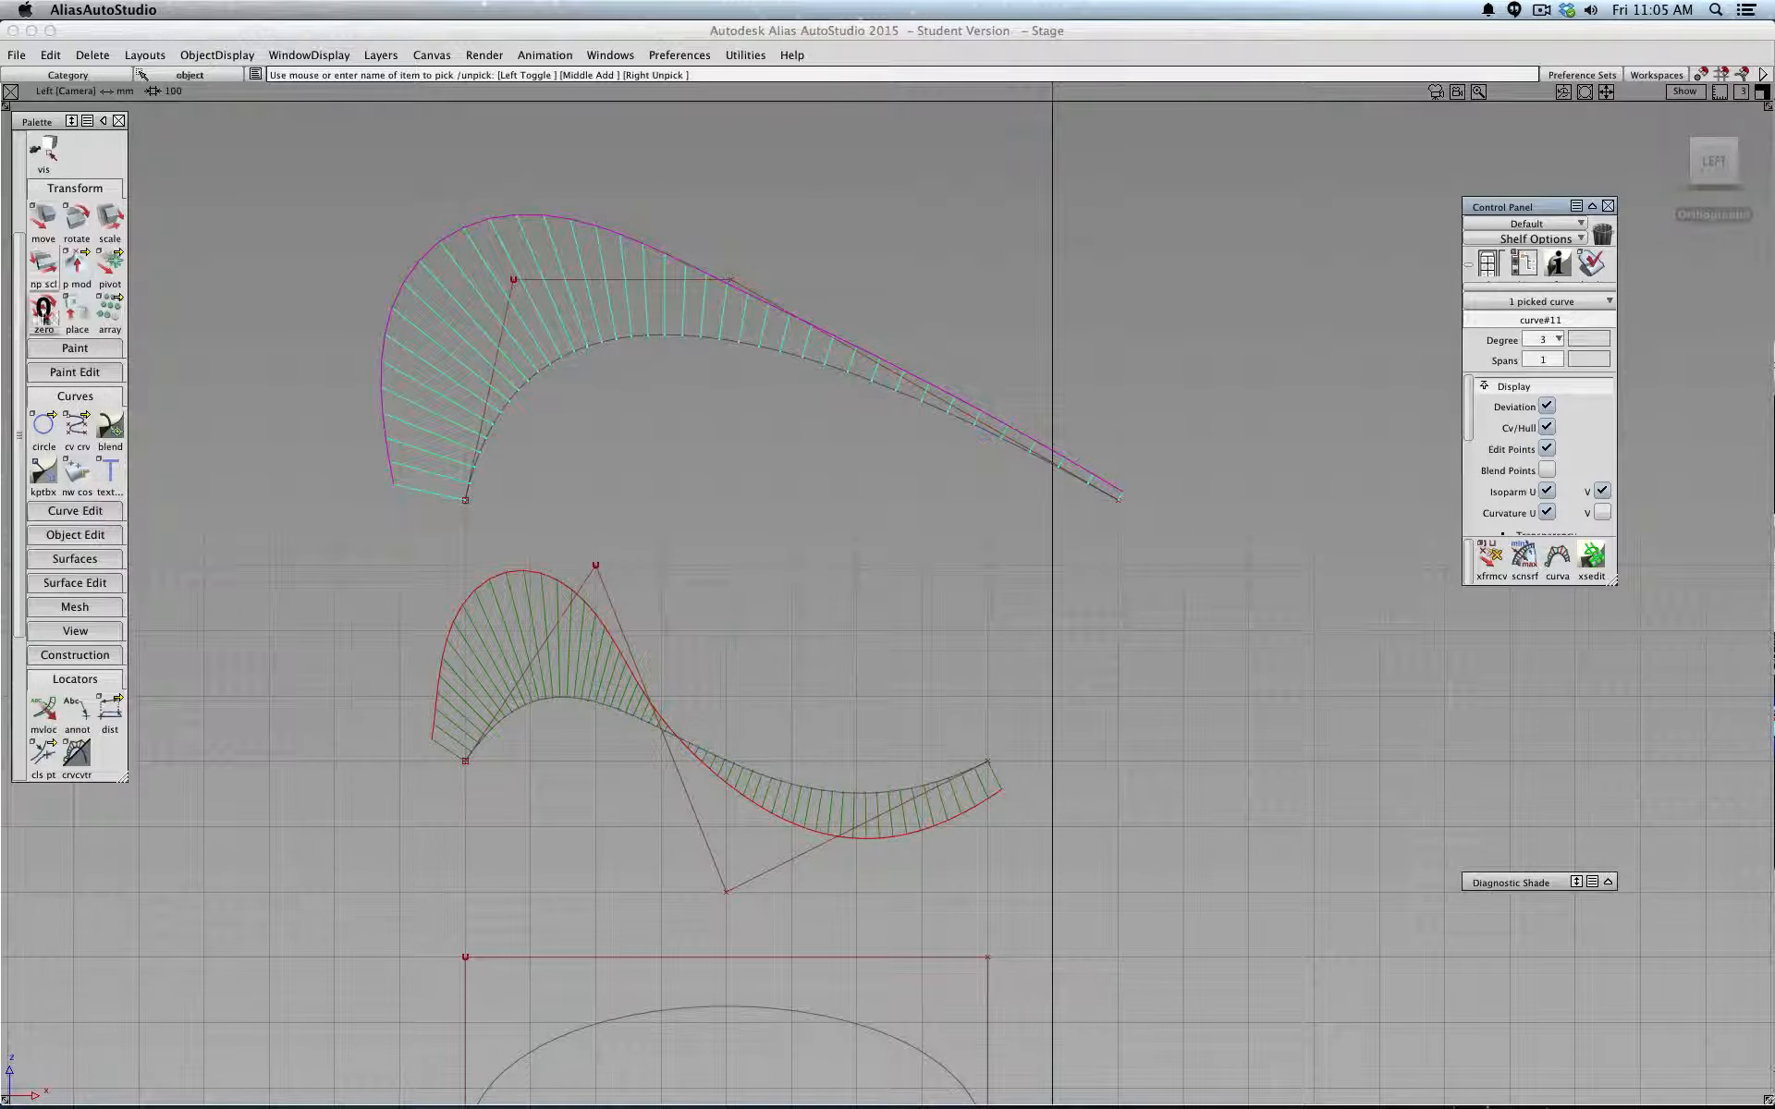
# - Move the top curve's third CV up and toward the curve's end, and raise its second CV slightly toward the start
pyautogui.keyDown('ctrl'); pyautogui.keyDown('shift'); pyautogui.moveTo(243, 480); pyautogui.dragTo(283, 453); pyautogui.keyUp('shift'); pyautogui.keyUp('ctrl')
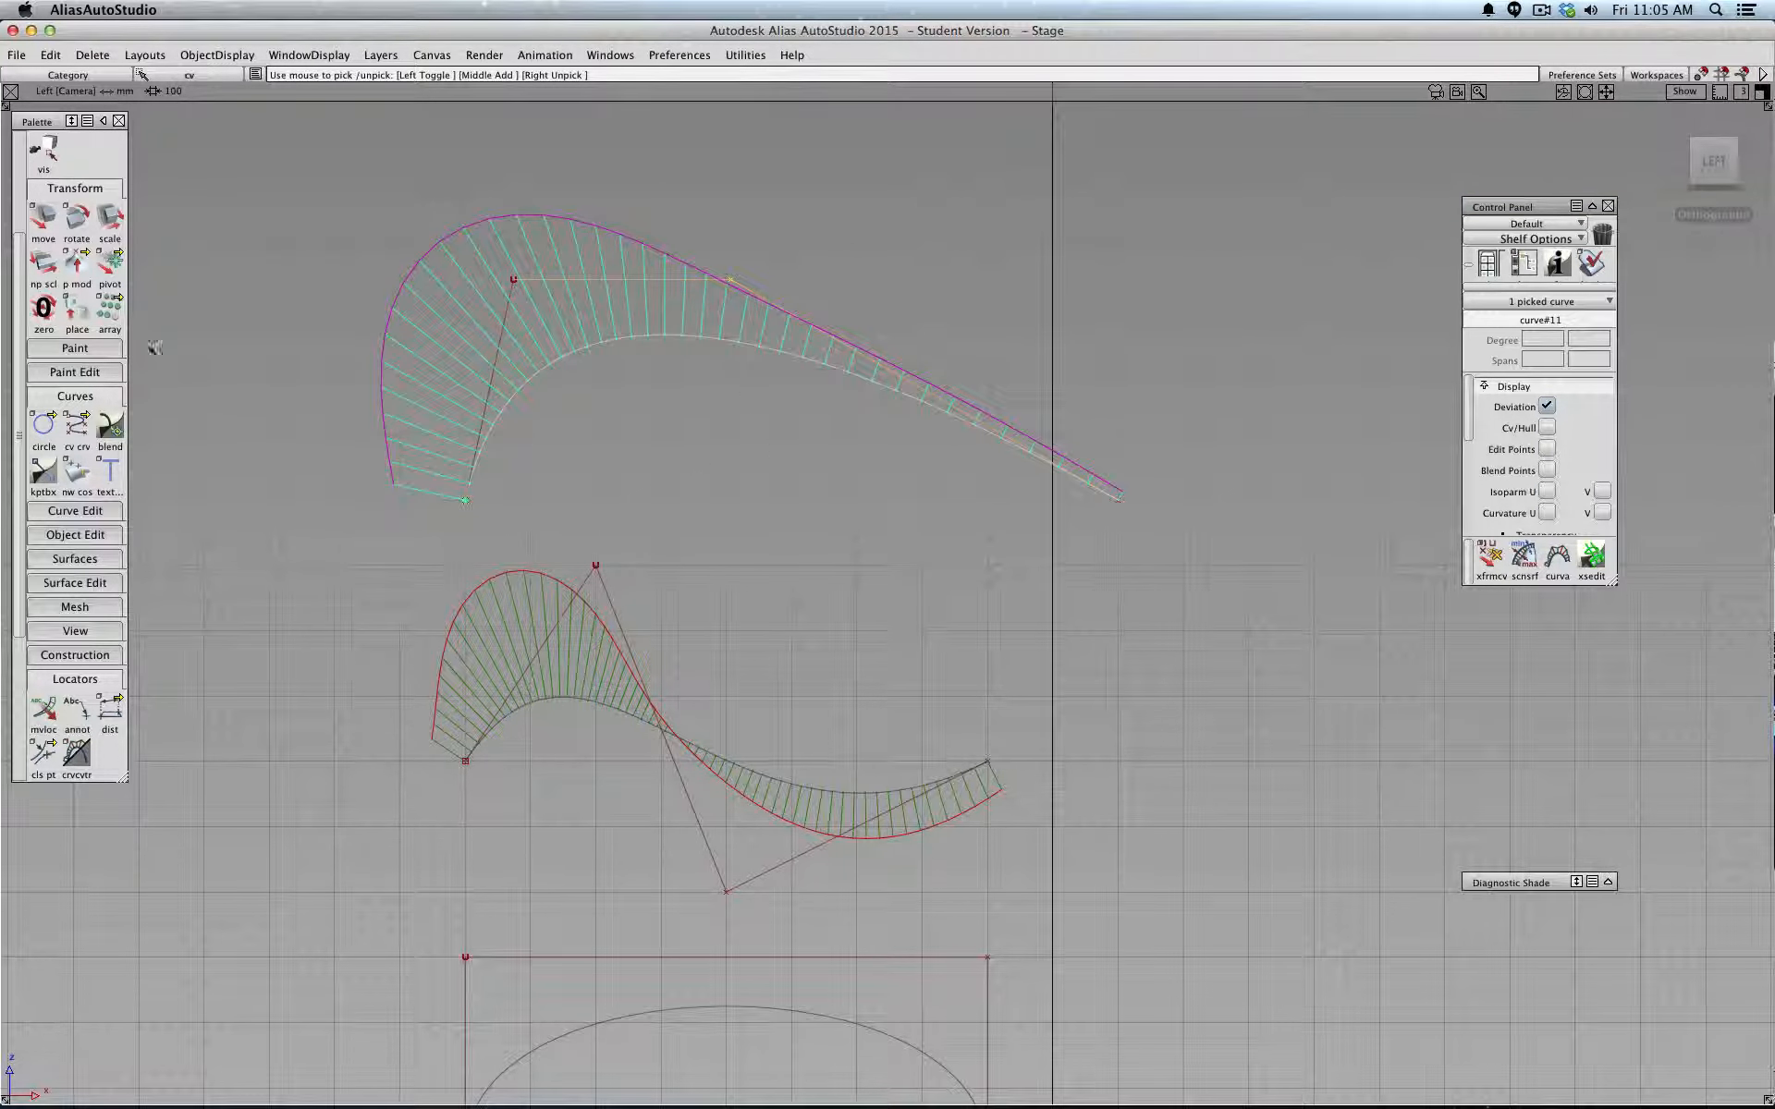
pyautogui.click(43, 219)
pyautogui.moveTo(689, 434); pyautogui.dragTo(820, 395)
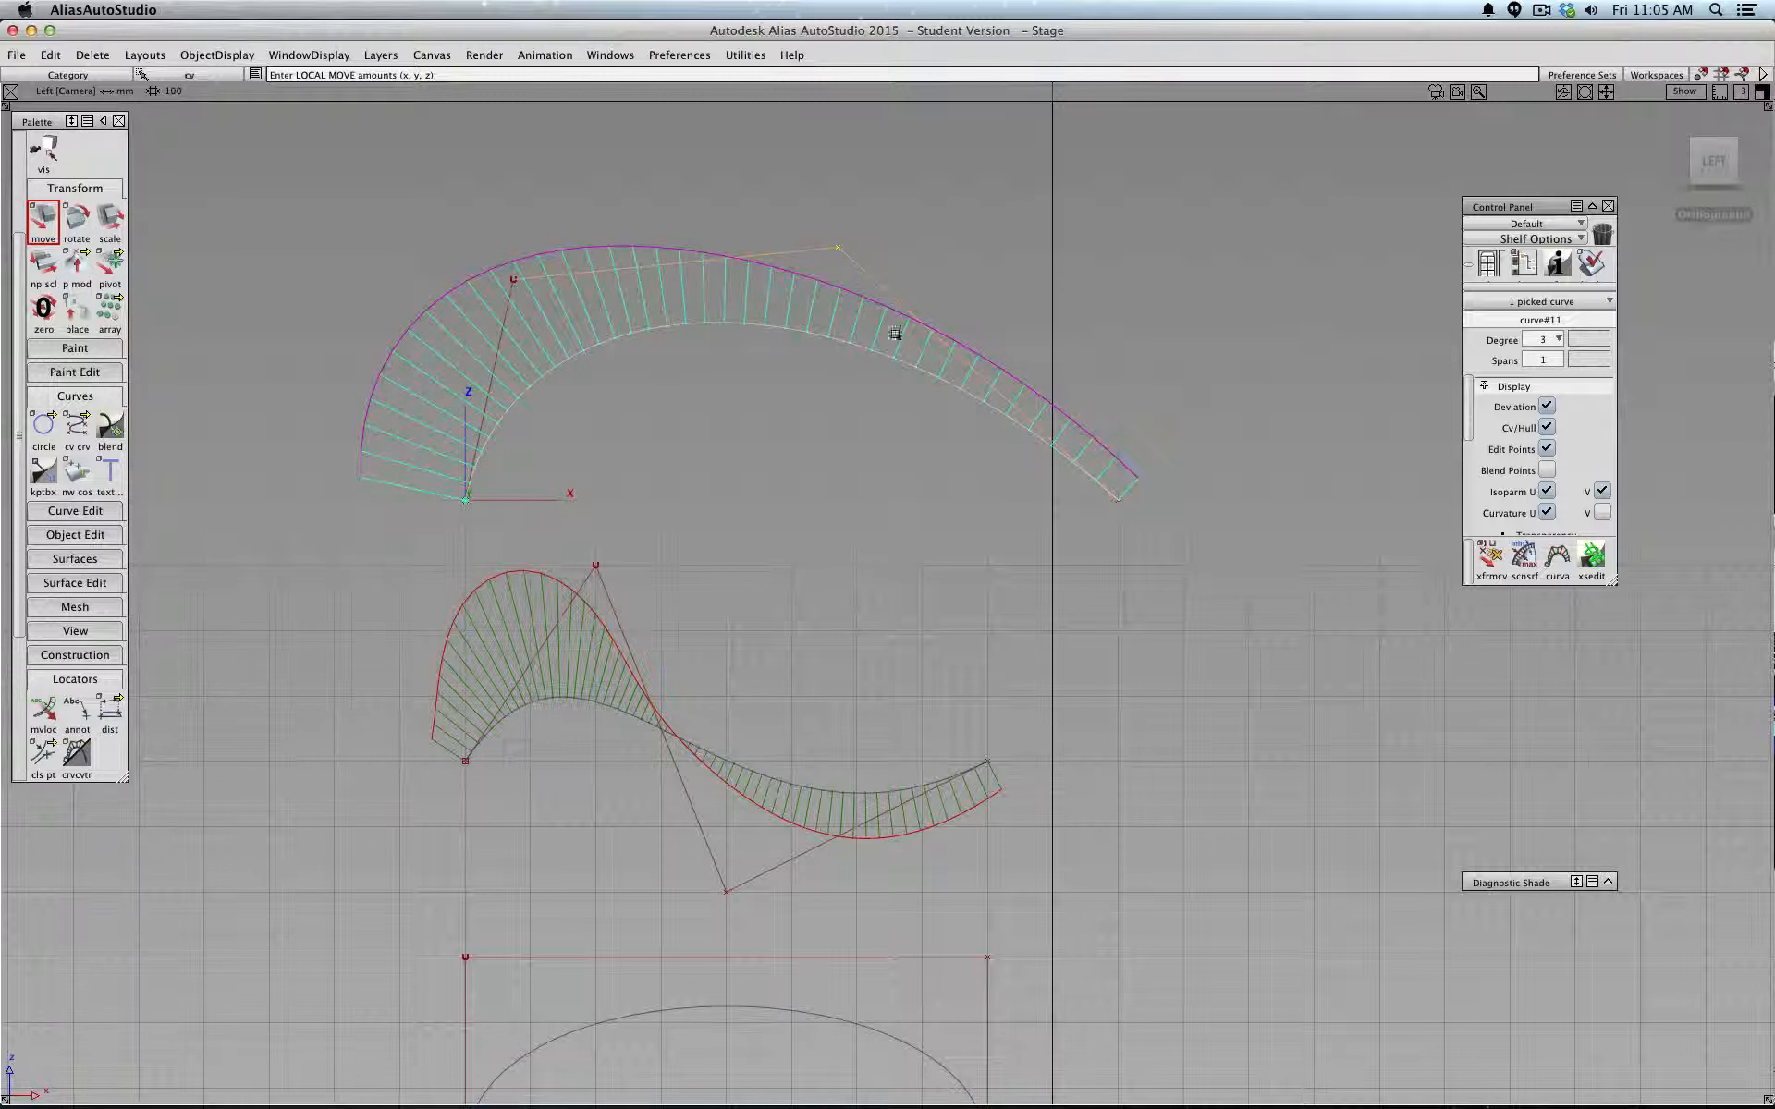
pyautogui.click(514, 281)
pyautogui.moveTo(593, 380); pyautogui.dragTo(554, 297)
# - Lower the top curve's third CV to flatten the end, and shift it back up and farther toward the end to even out the comb
pyautogui.click(838, 250)
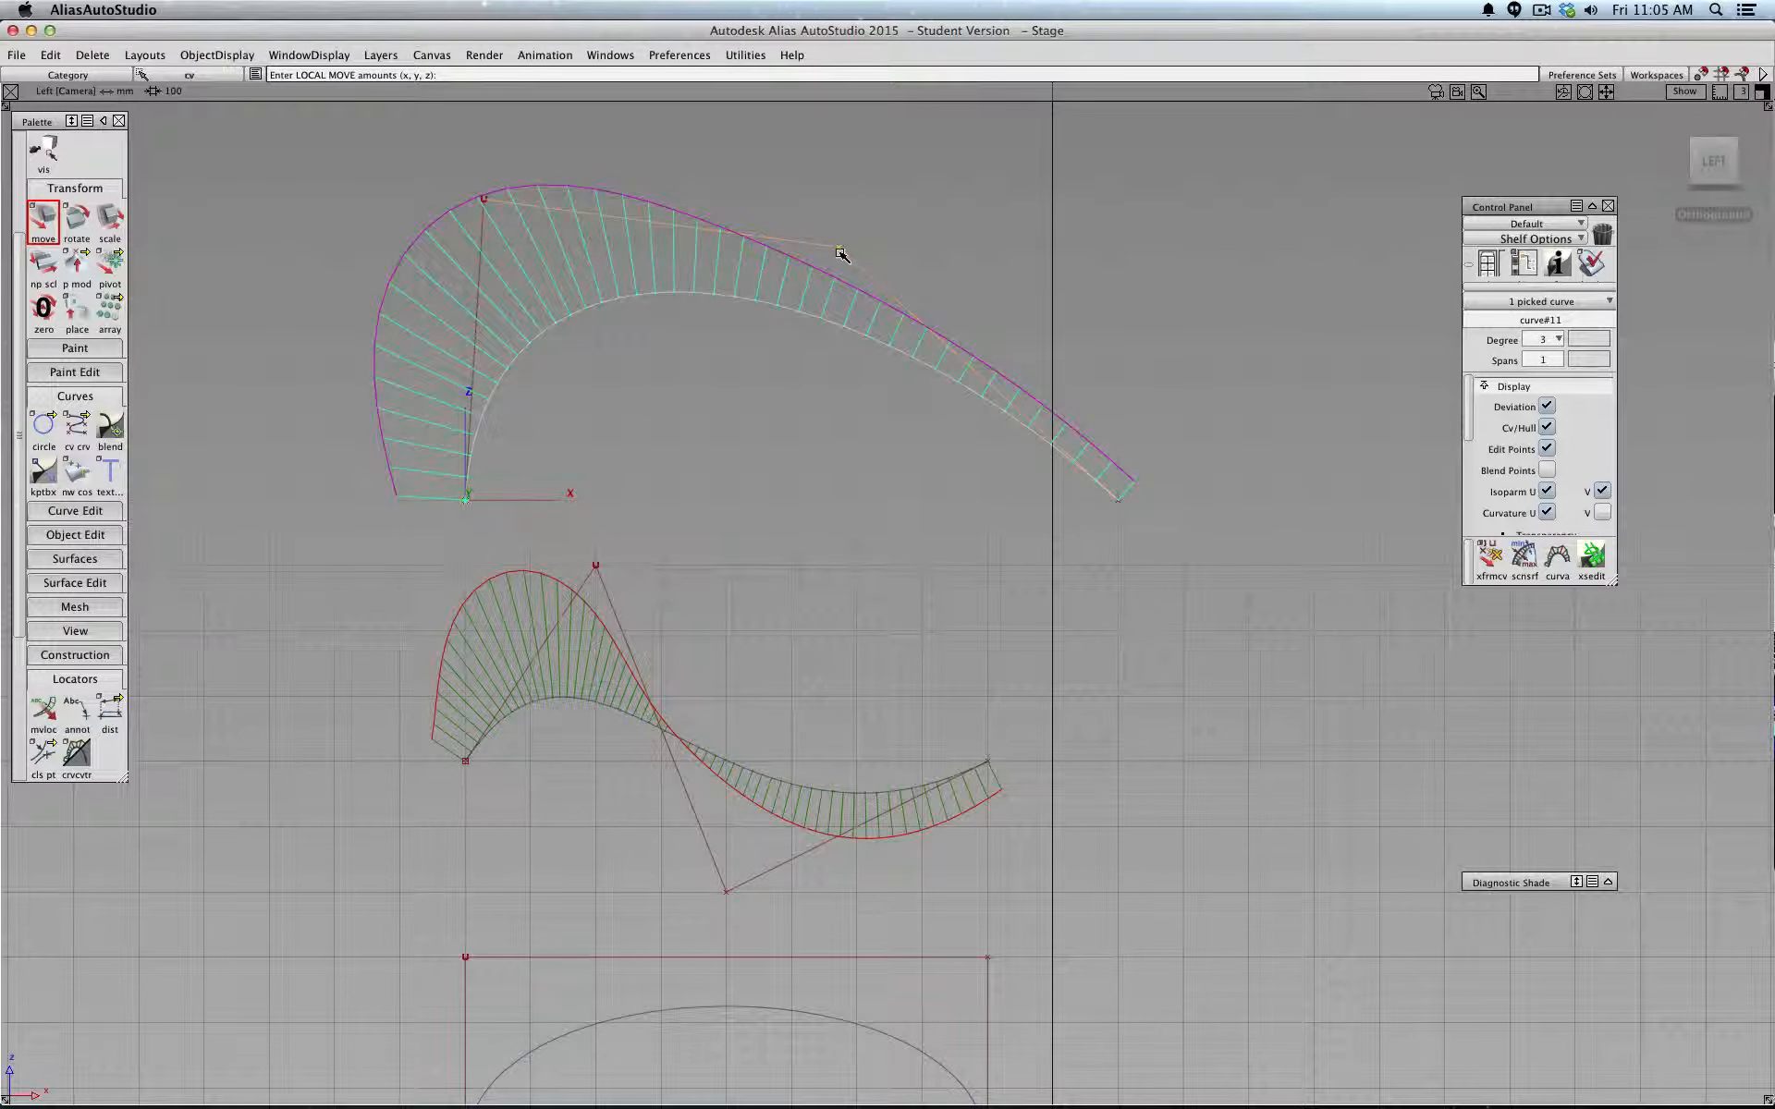
pyautogui.moveTo(841, 255); pyautogui.dragTo(761, 319)
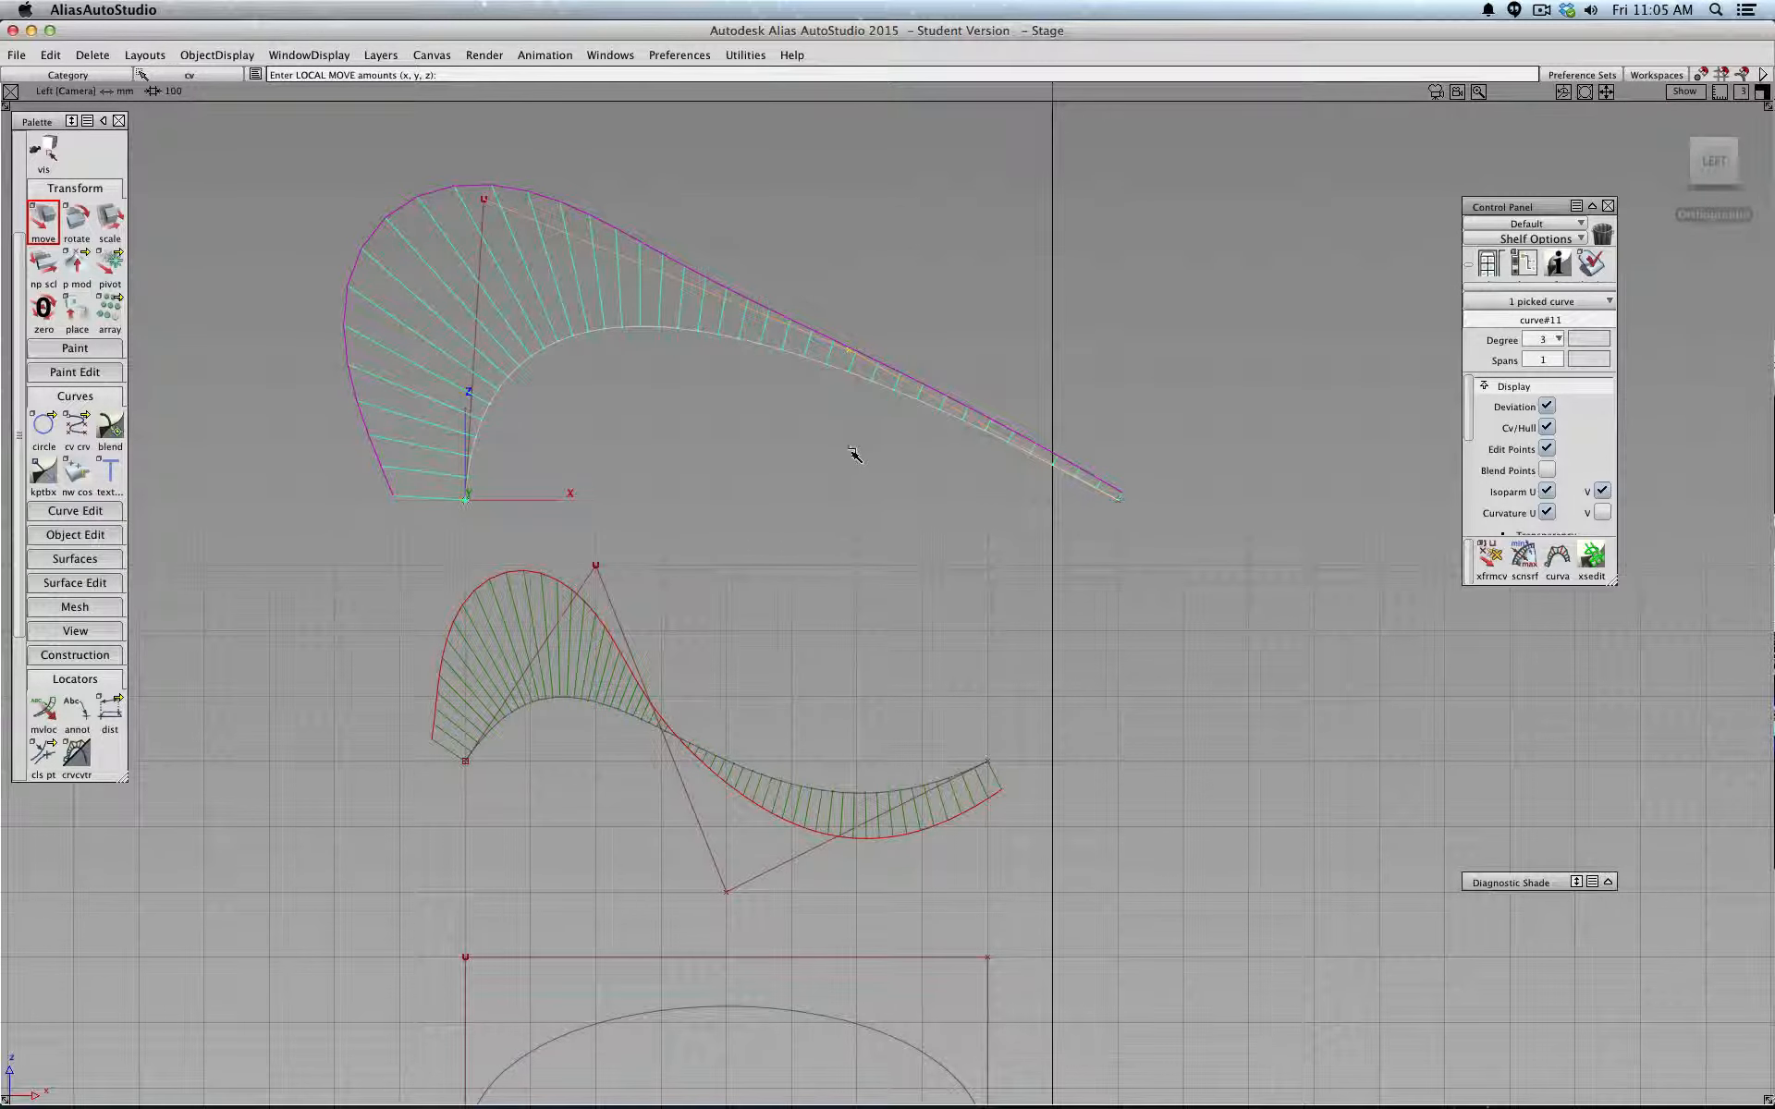
pyautogui.moveTo(853, 453); pyautogui.dragTo(923, 380)
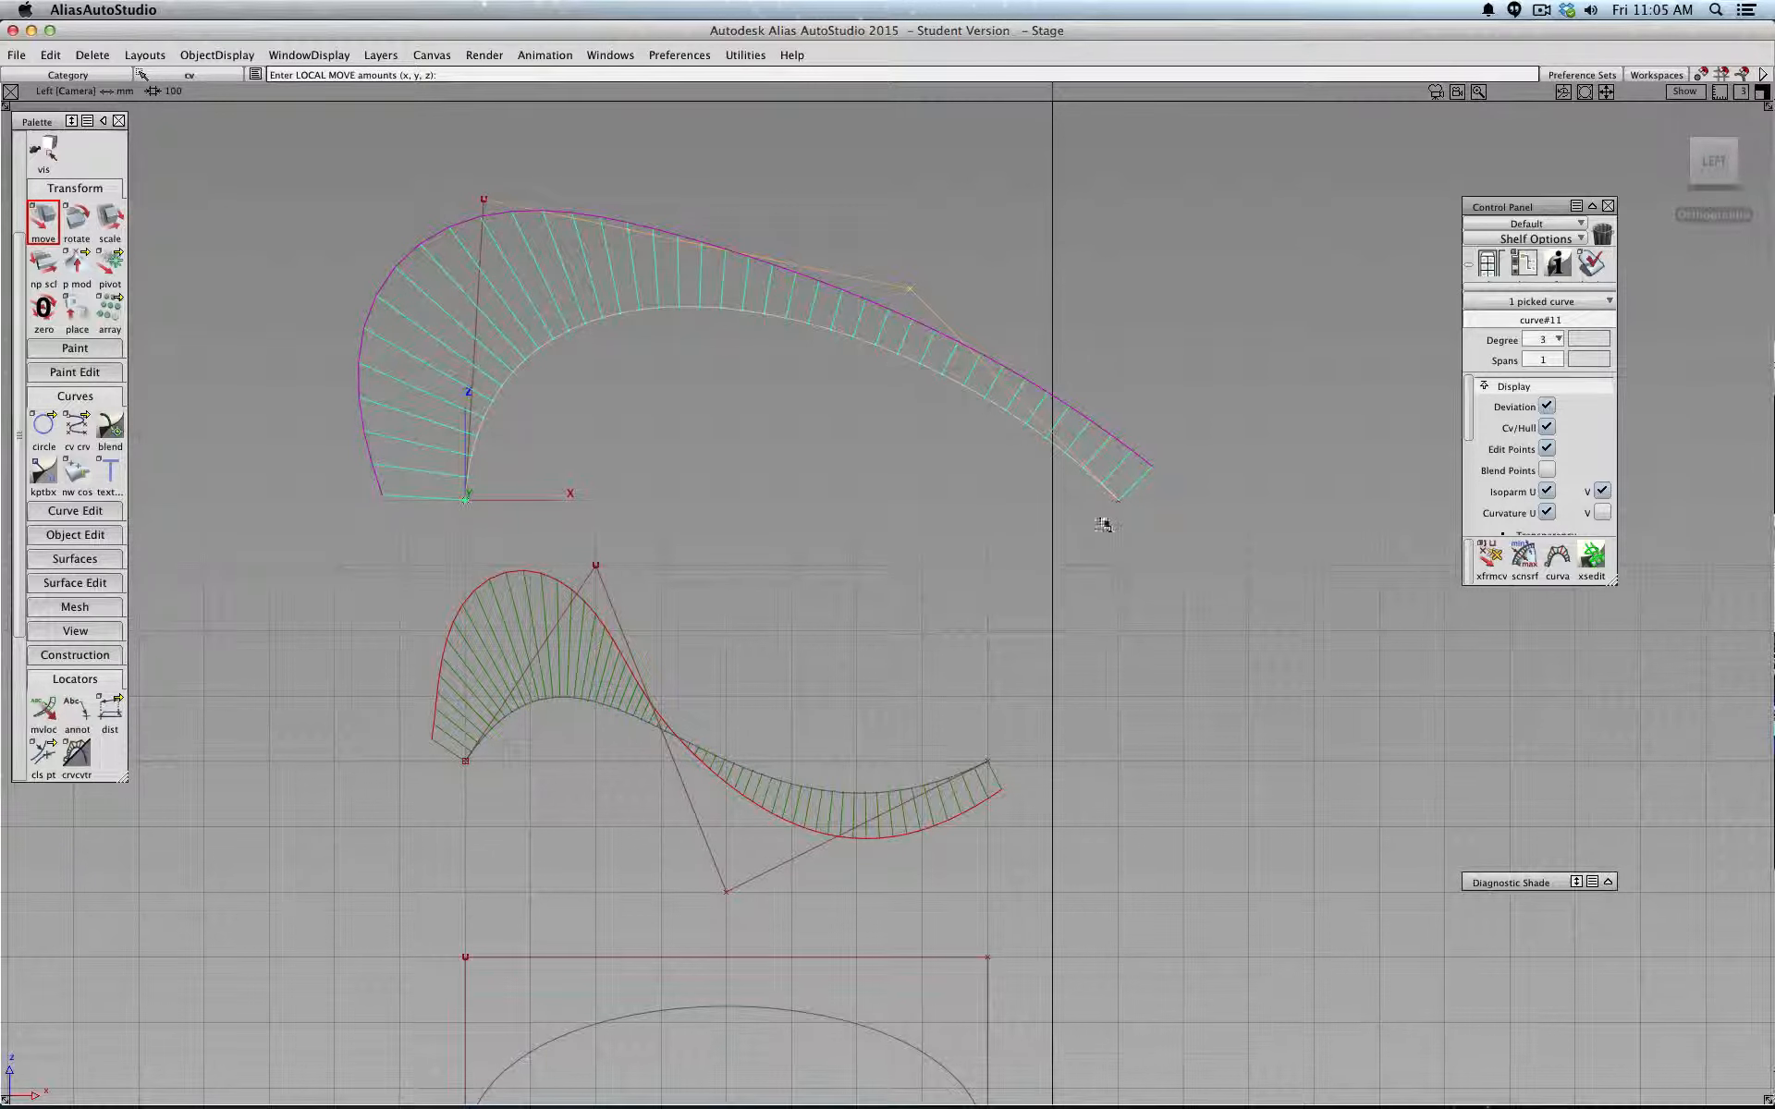